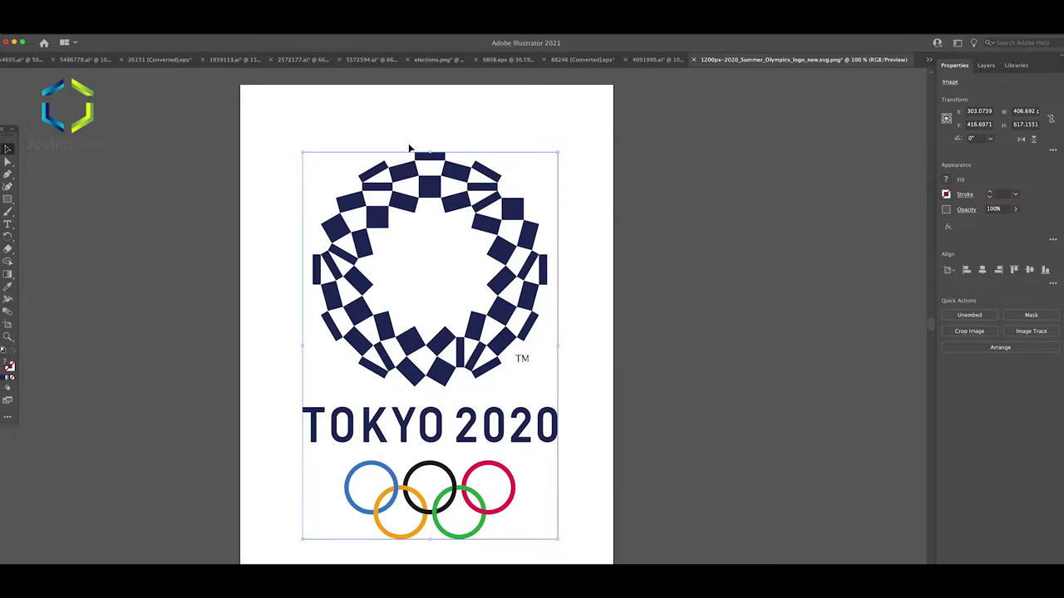
Step: Draw a navy rectangle over the top bar of the checkered ring
alt+scroll(409, 146, up, 3)
alt+scroll(409, 146, up, 3)
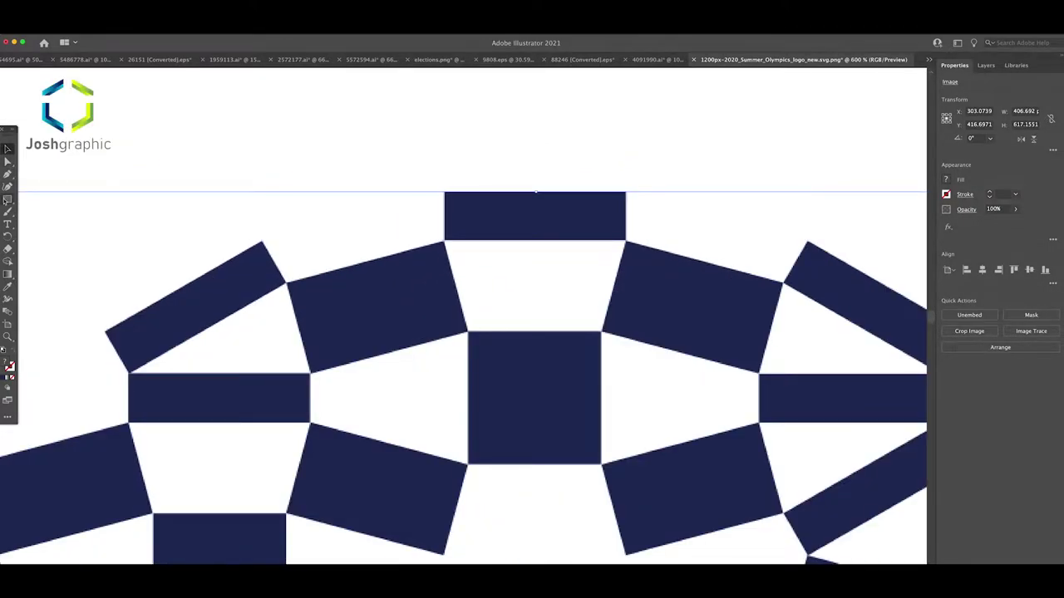
drag(445, 192, 626, 241)
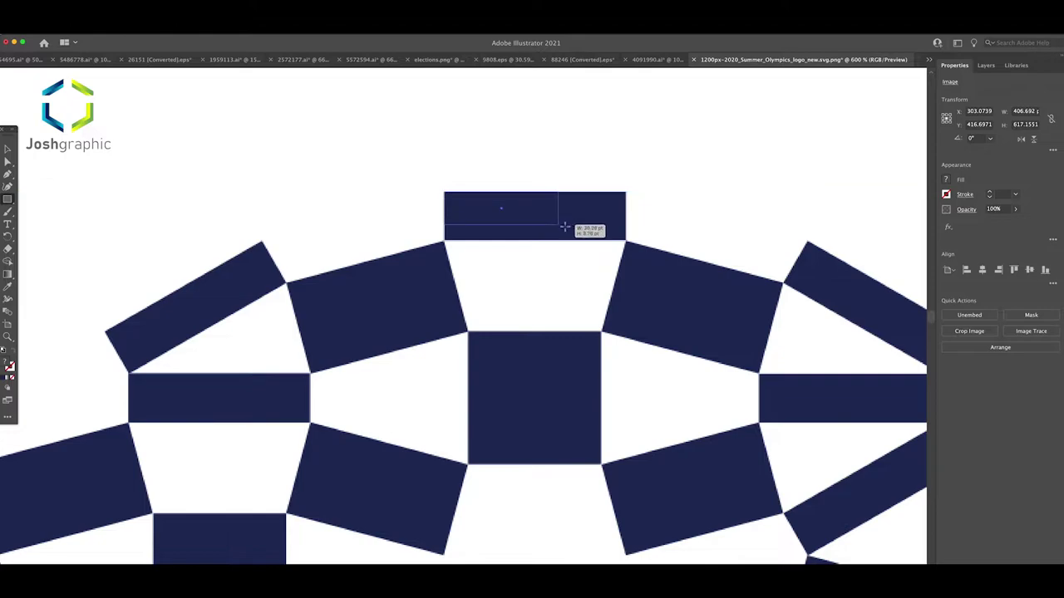
drag(626, 241, 626, 241)
Step: Duplicate the rectangle onto the centre block and resize it into a 35.58 pt square
alt+scroll(581, 237, down, 5)
alt+scroll(573, 237, up, 2)
alt+scroll(522, 234, up, 1)
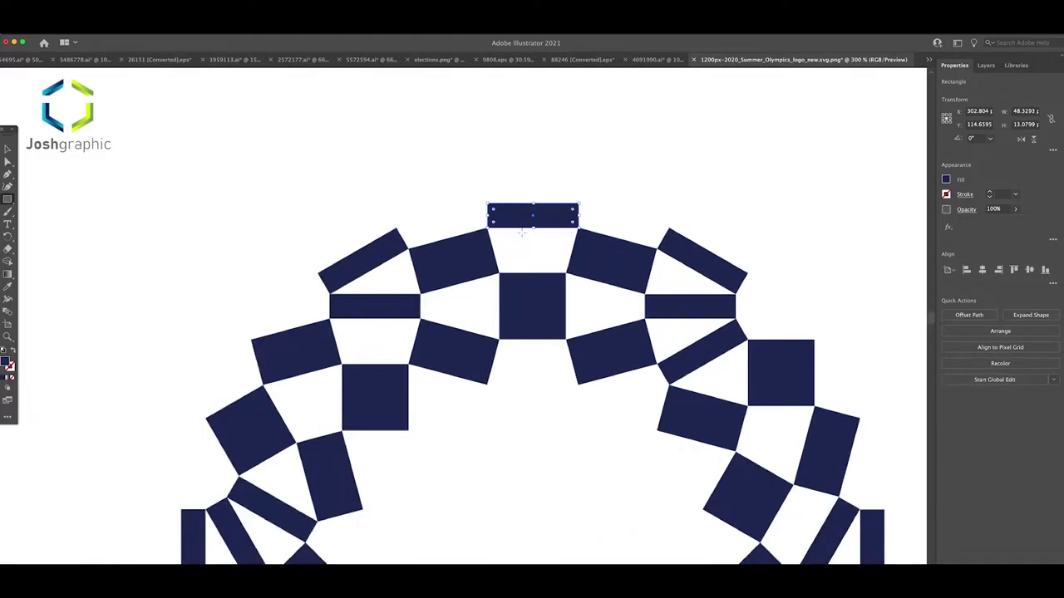
mouse_move(538, 219)
mouse_down()
mouse_move(545, 307)
mouse_move(566, 301)
mouse_up()
drag(495, 301, 503, 301)
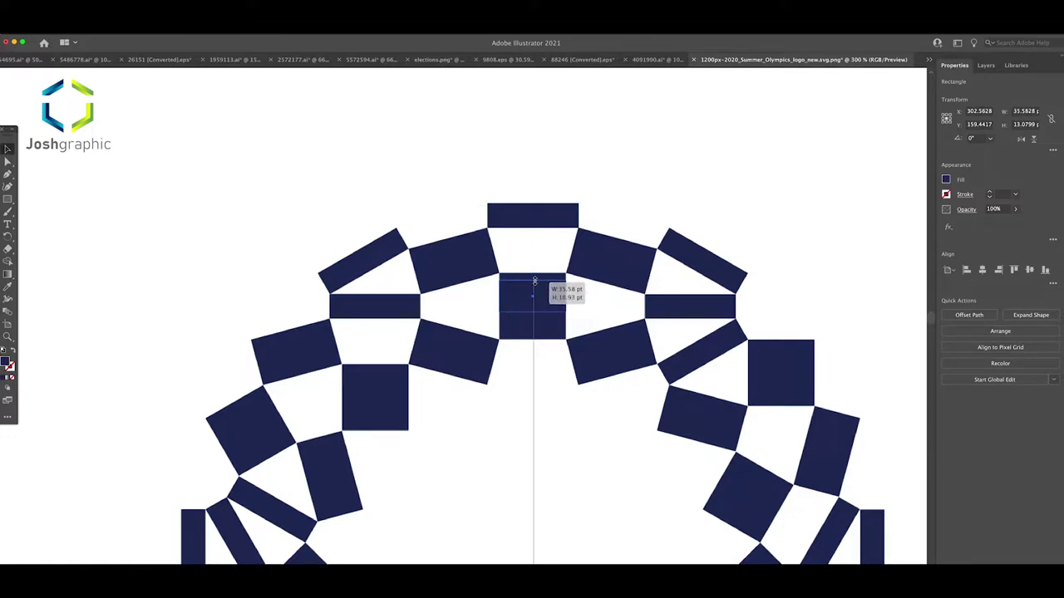
drag(531, 289, 532, 274)
drag(532, 312, 532, 339)
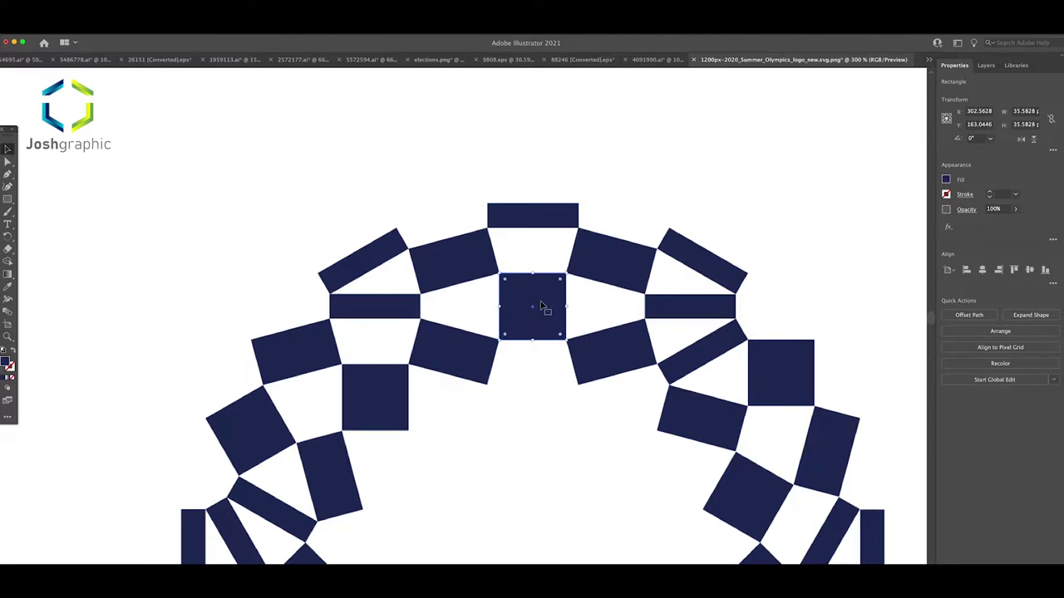
Step: Copy the square onto the angled upper-left block, tilt it about 15° and widen it
mouse_move(546, 305)
mouse_down()
mouse_move(484, 276)
mouse_move(485, 234)
mouse_move(494, 235)
mouse_up()
drag(472, 269, 463, 264)
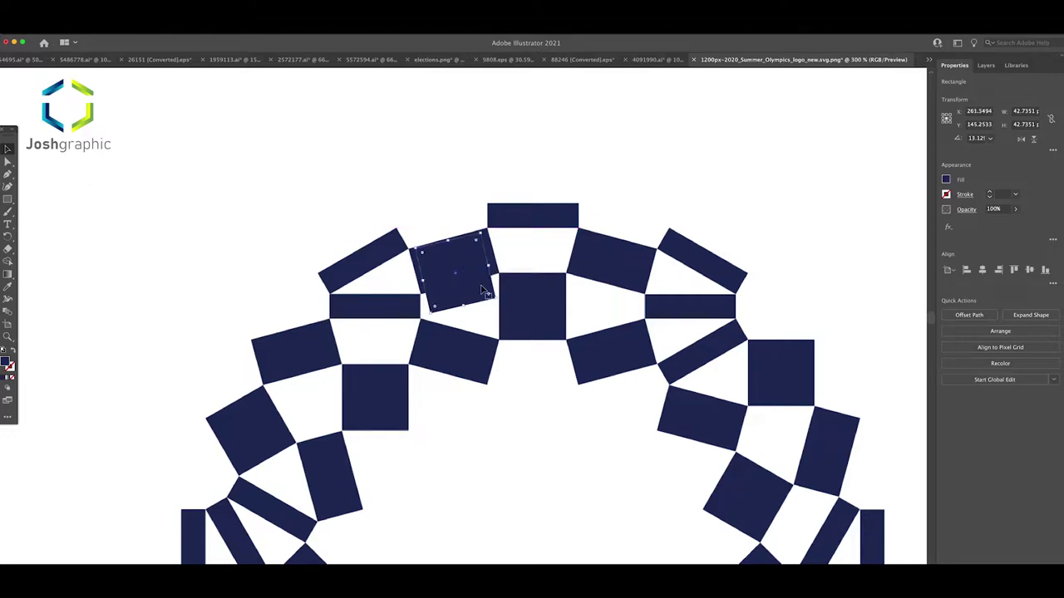
drag(499, 296, 498, 300)
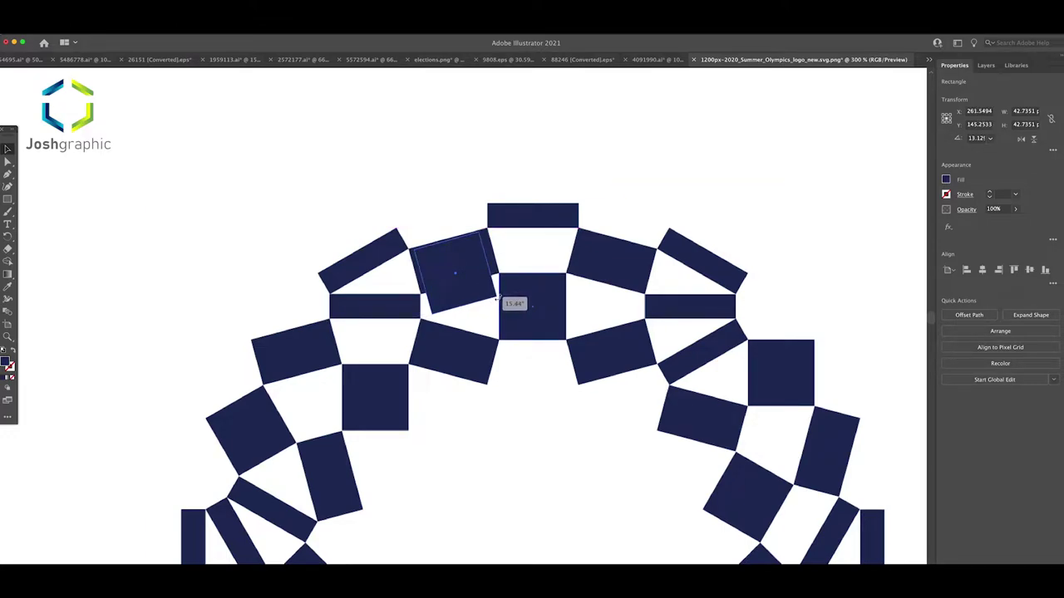
drag(497, 300, 463, 285)
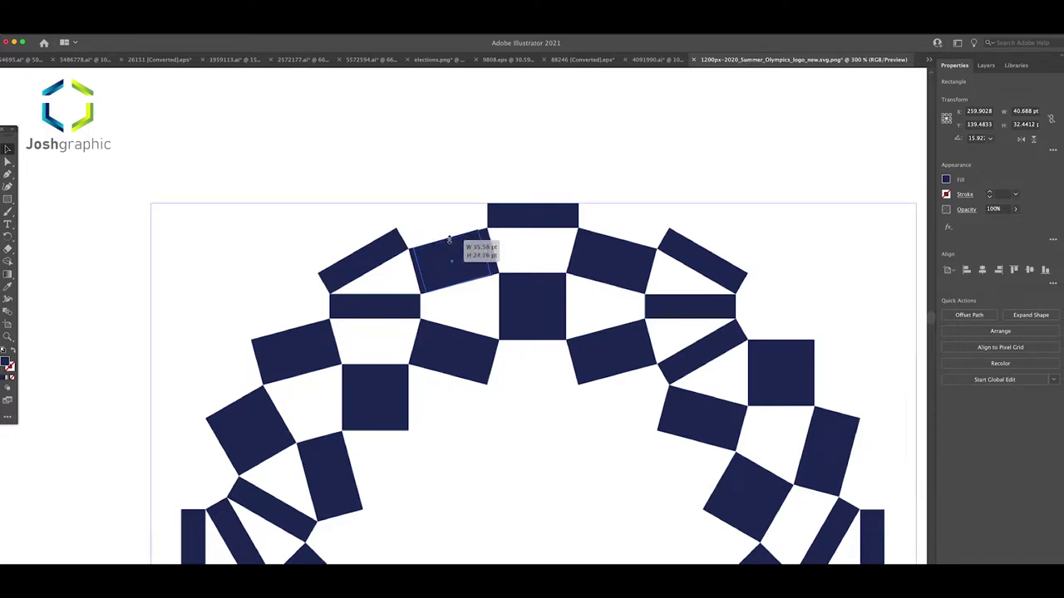
drag(487, 249, 495, 252)
drag(421, 271, 419, 269)
drag(491, 225, 492, 225)
Step: Fit the tilted rectangle to 48.05 × 35.049 pt at 14.95°, then copy it below
scroll(488, 241, up, 2)
scroll(488, 241, up, 3)
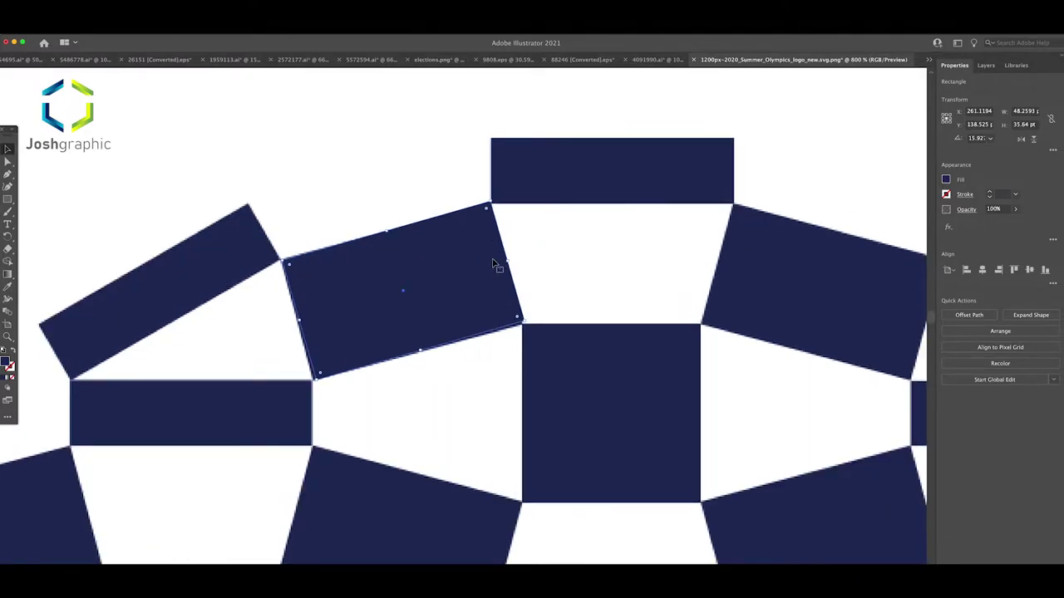
drag(493, 264, 479, 265)
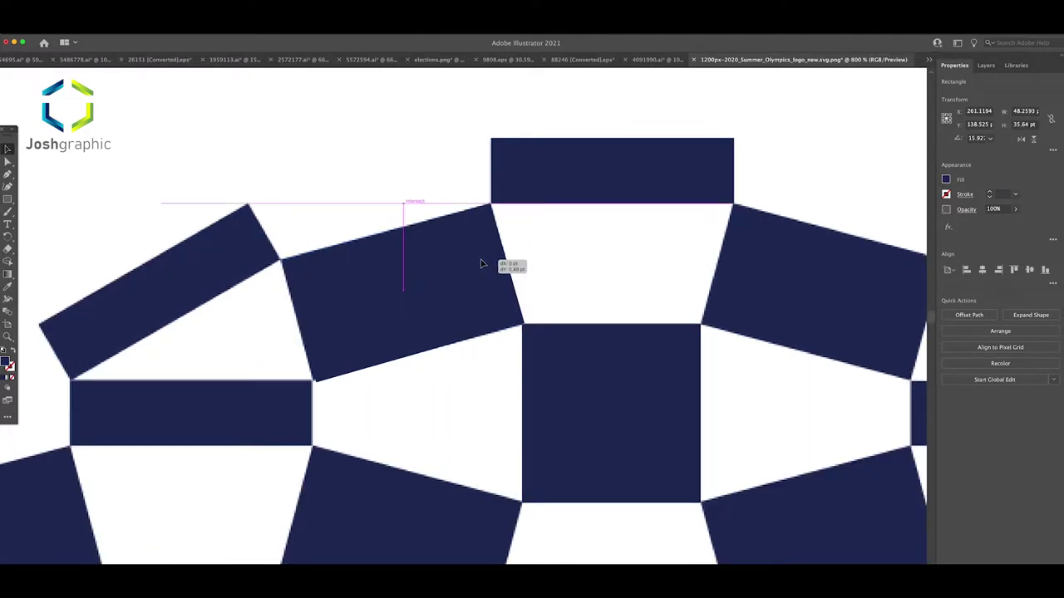
drag(481, 264, 480, 264)
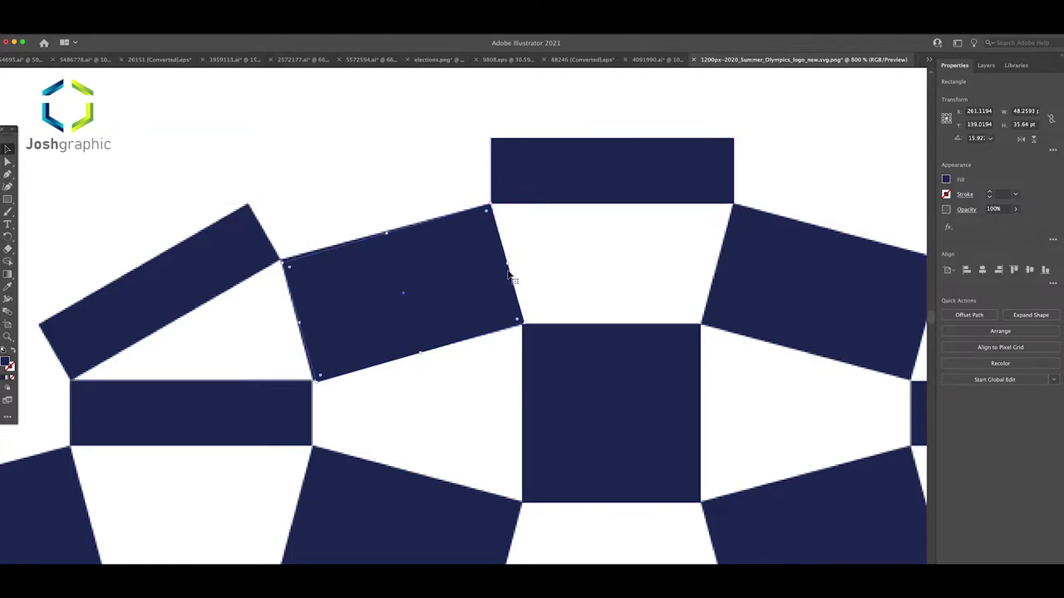
drag(509, 264, 489, 270)
scroll(489, 271, down, 3)
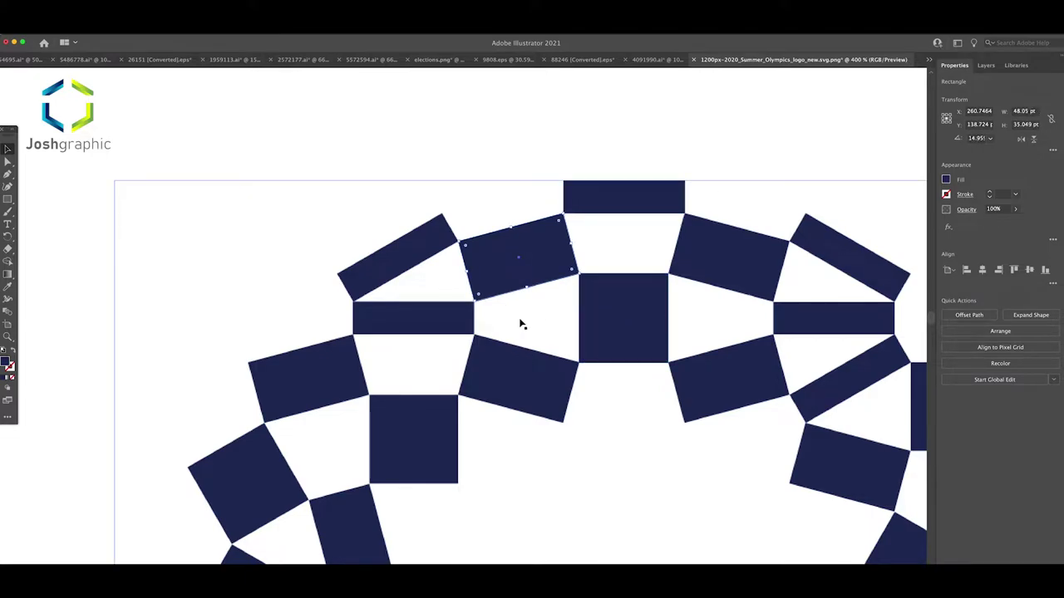
drag(520, 266, 519, 368)
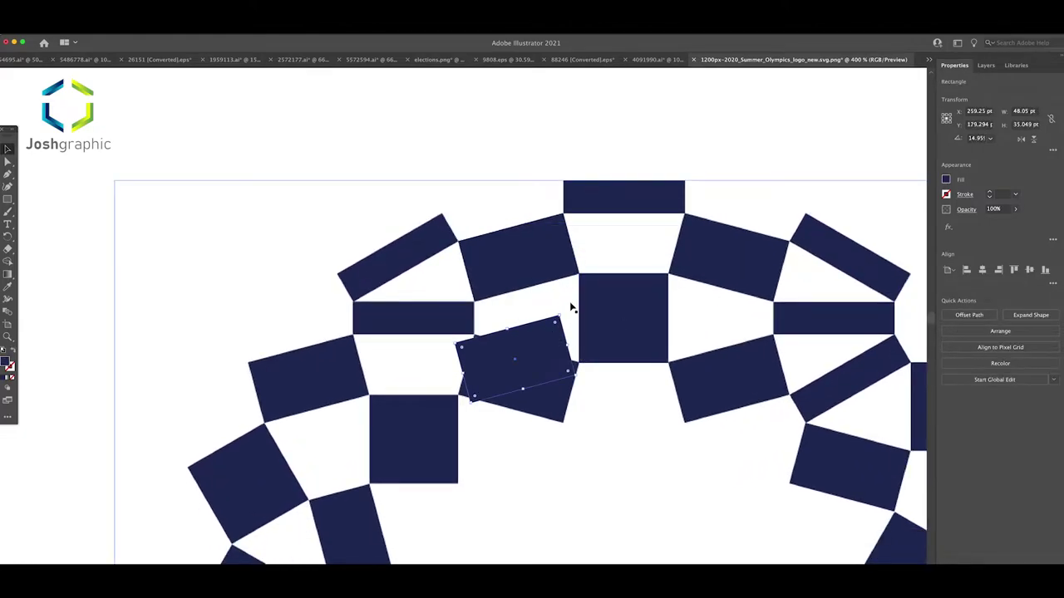
Step: Rotate the copy to about 345° and fit it over the tilted block left of the centre square
mouse_move(563, 312)
mouse_down()
mouse_move(582, 349)
mouse_move(536, 373)
mouse_up()
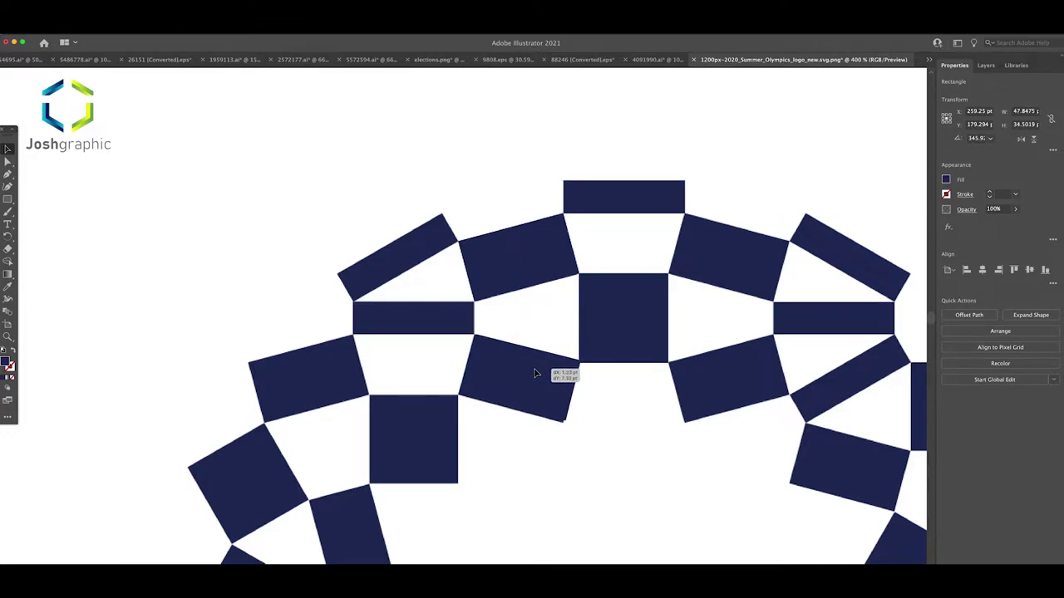
scroll(536, 373, up, 3)
scroll(536, 373, up, 3)
drag(536, 373, 524, 369)
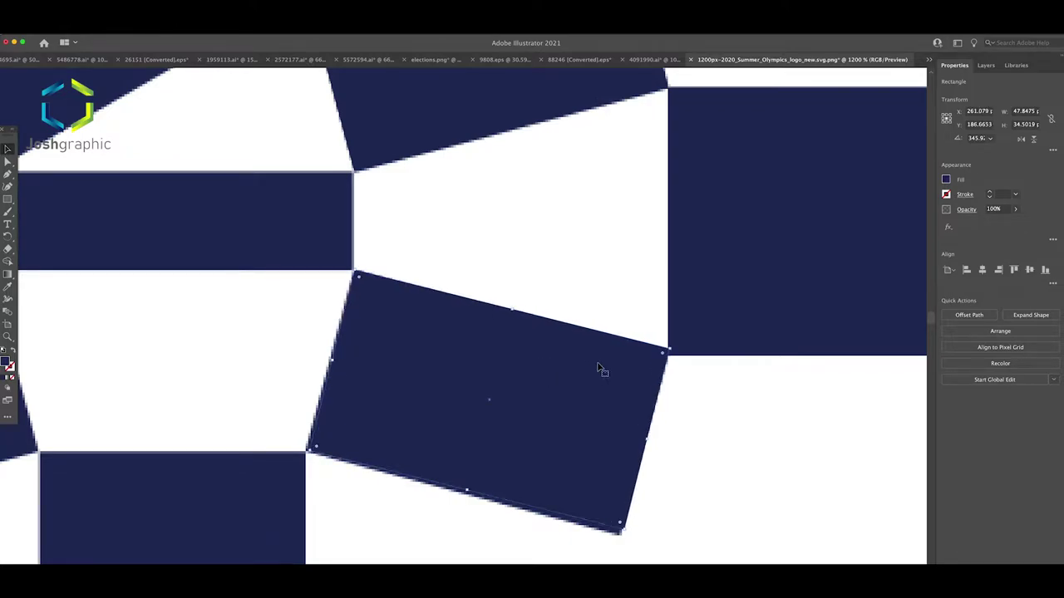
drag(673, 346, 633, 370)
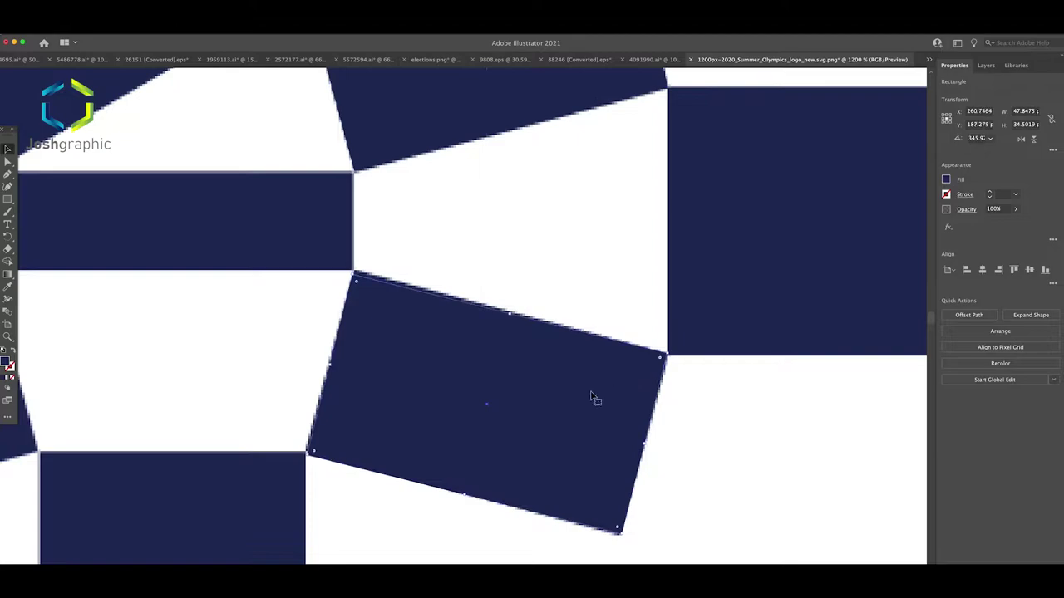
drag(466, 497, 465, 491)
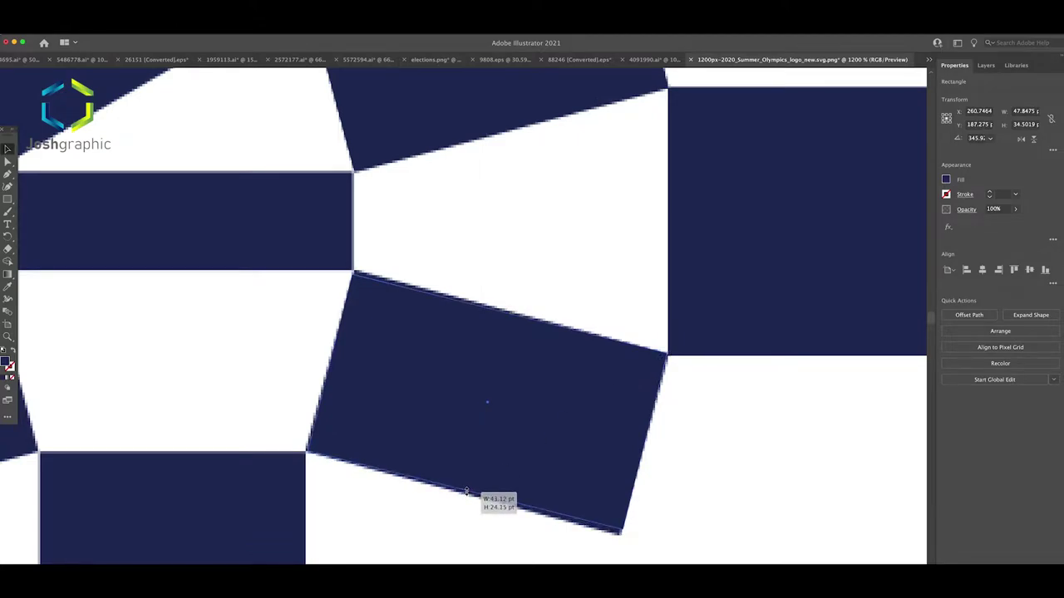
drag(330, 363, 329, 363)
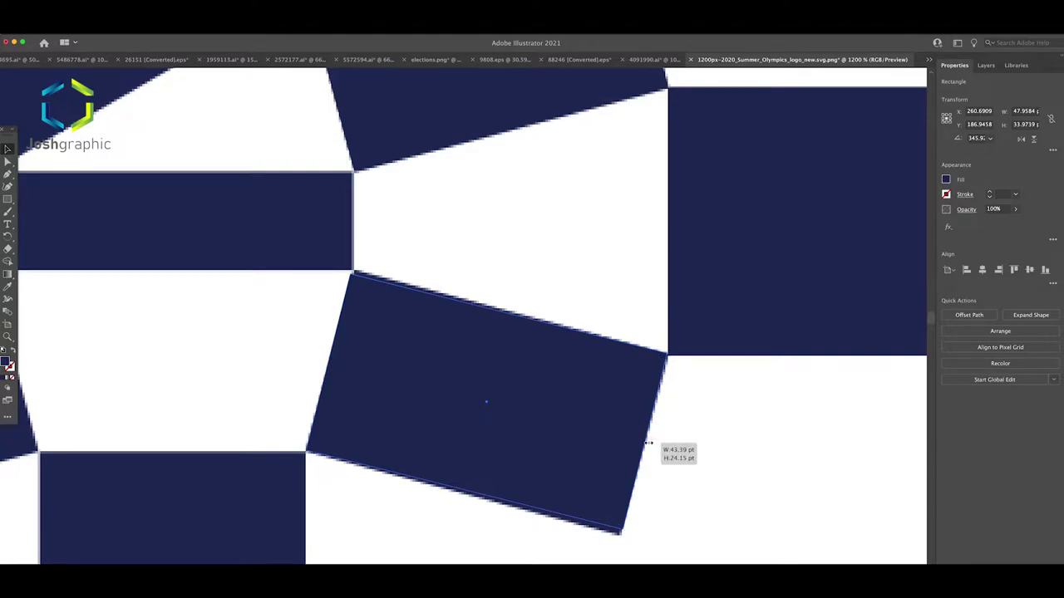
drag(467, 491, 465, 494)
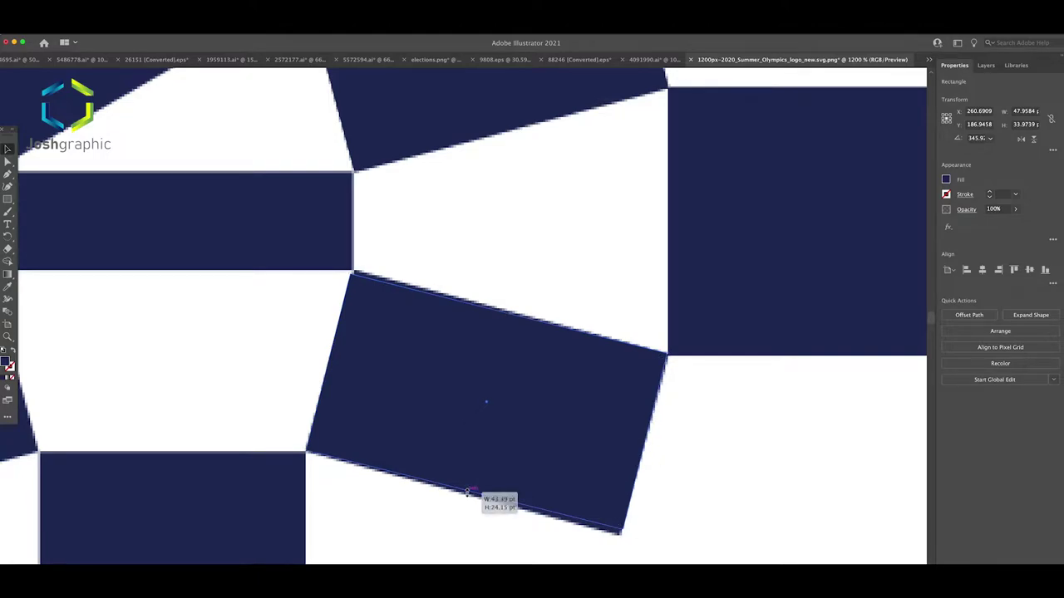
drag(672, 355, 674, 356)
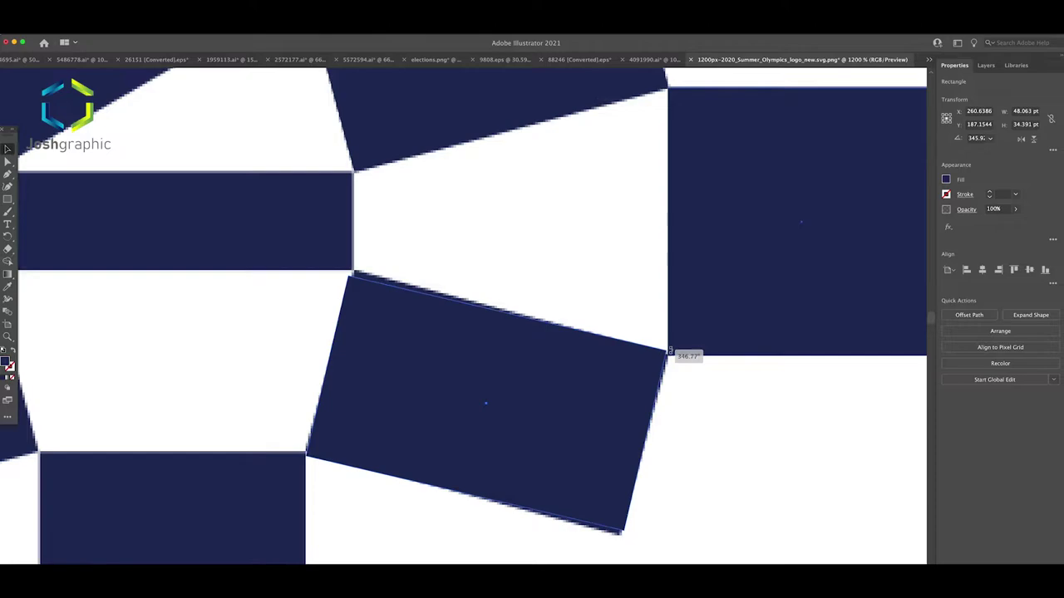
scroll(674, 363, down, 1)
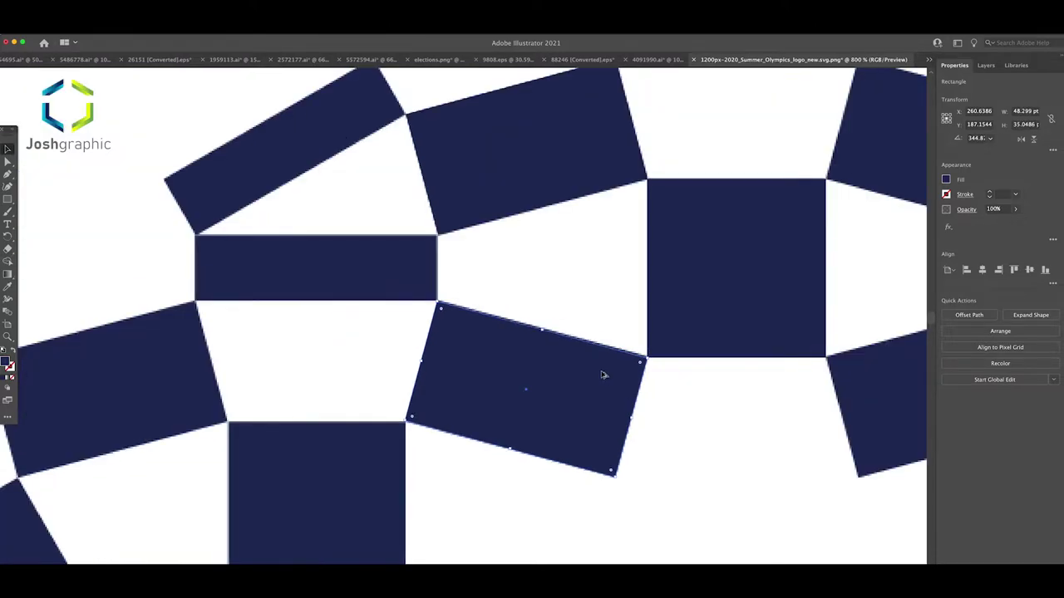
scroll(598, 373, down, 1)
Step: Duplicate the rectangle, level it to 0° and resize it to 48.459 × 13.2687 pt over the flat bar
key(super+c)
key(super+v)
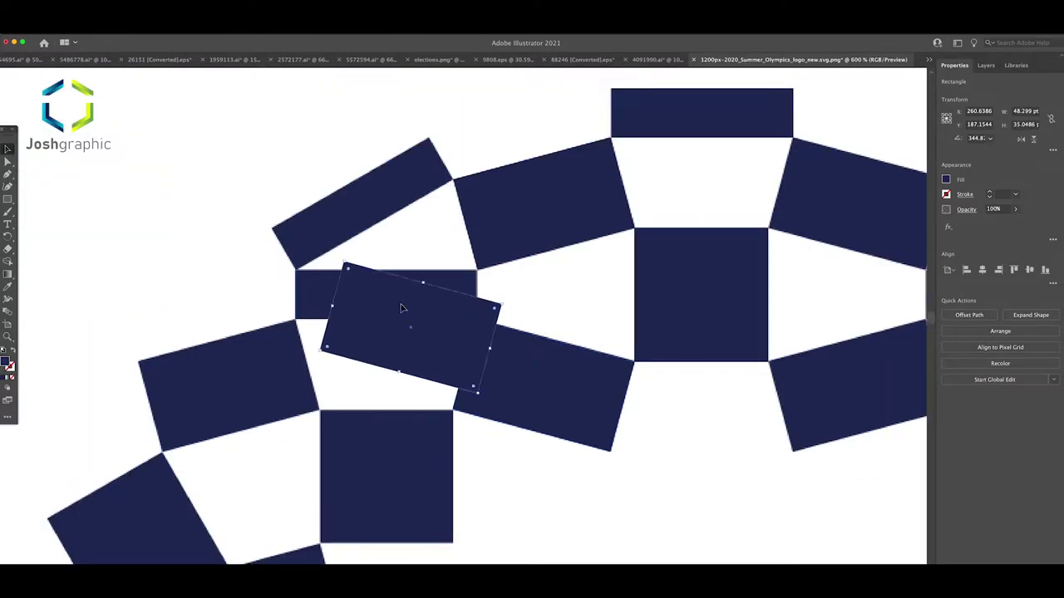
drag(504, 305, 492, 281)
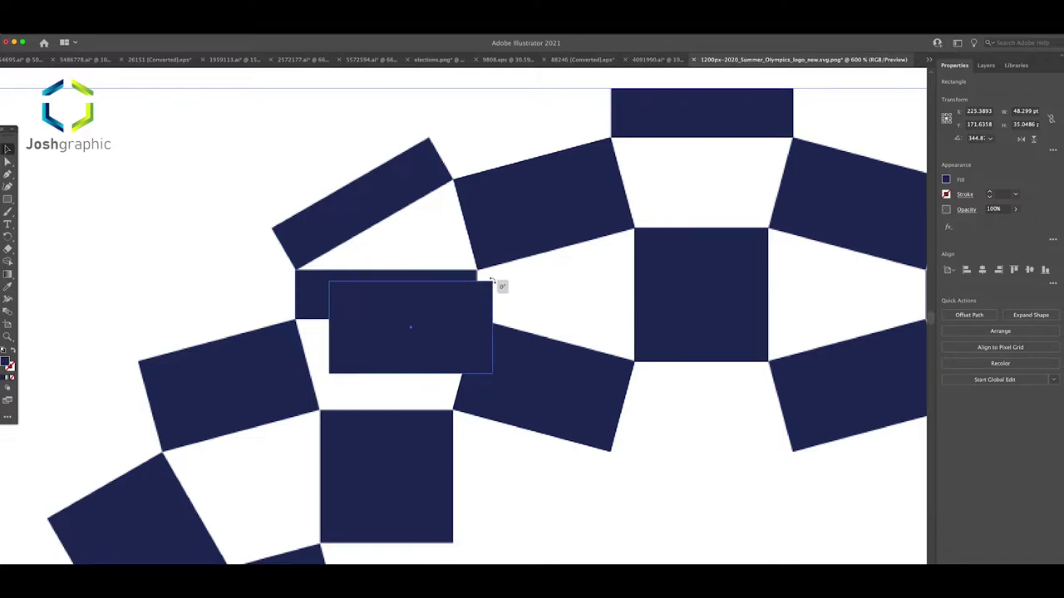
drag(478, 314, 403, 297)
scroll(386, 305, up, 2)
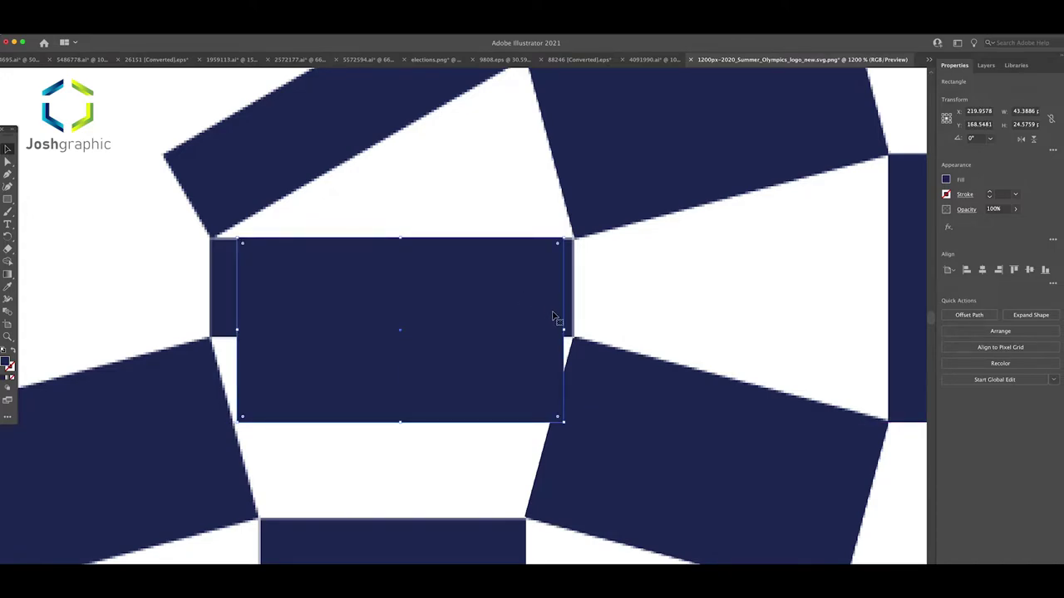
drag(565, 329, 574, 330)
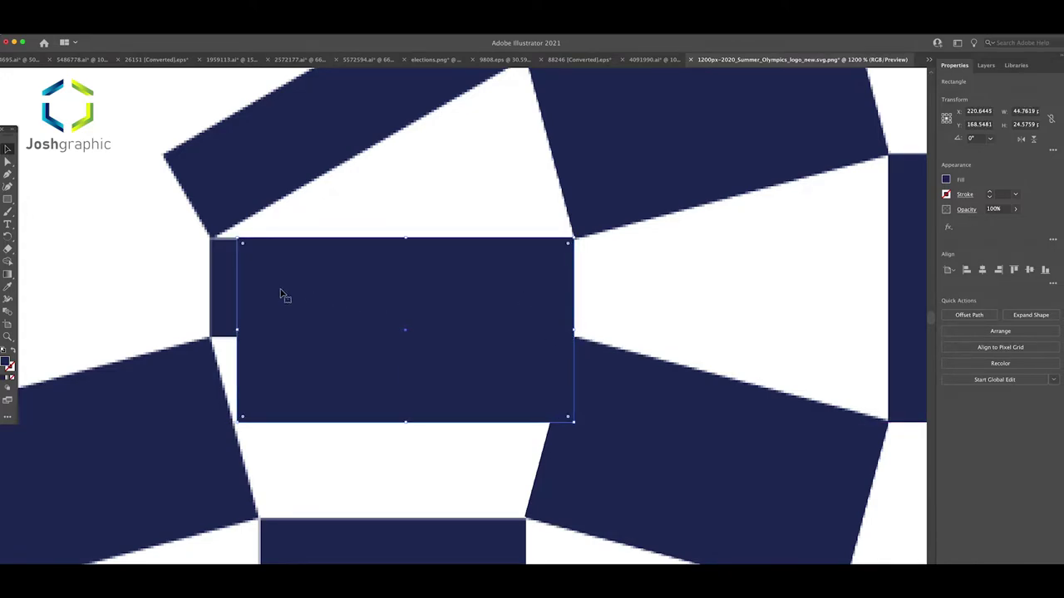
drag(237, 331, 208, 332)
drag(392, 422, 397, 339)
Step: Zoom out and briefly move the reference logo to check the tracing so far
key(super+minus)
key(super+minus)
key(super+minus)
key(super+minus)
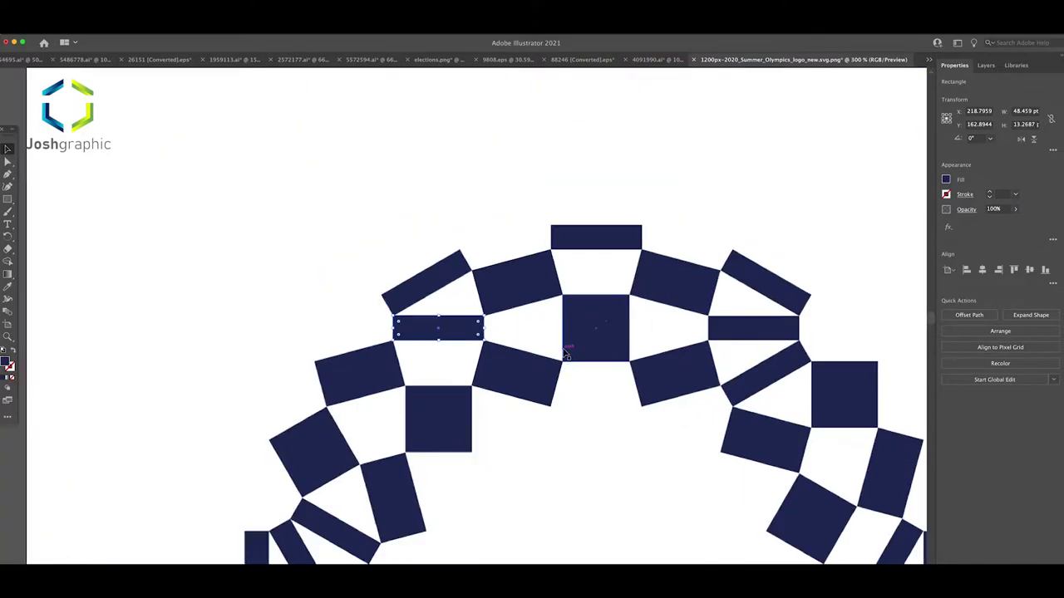
key(super+minus)
key(super+minus)
key(super+plus)
scroll(625, 357, down, 1)
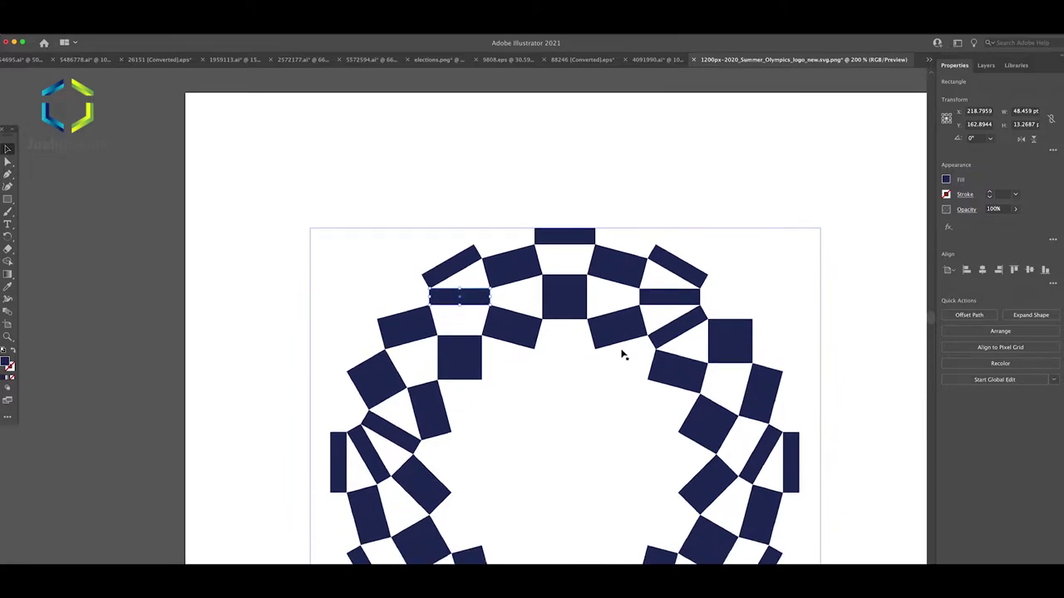
drag(621, 355, 463, 442)
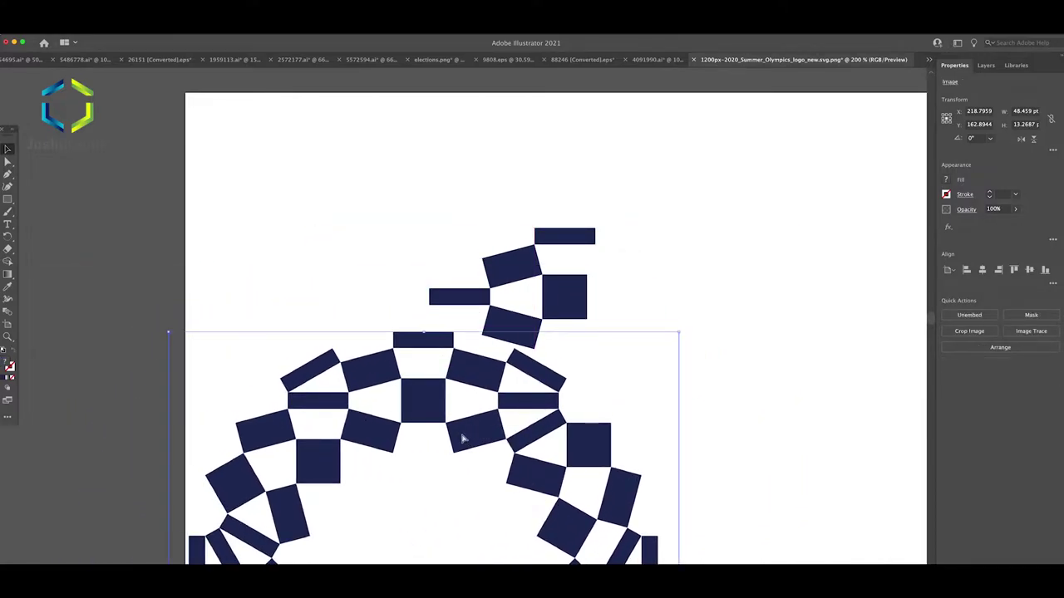
key(super+z)
Step: Copy the flat-bar rectangle, rotate it to 30° and align it over the slanted block
scroll(499, 399, down, 1)
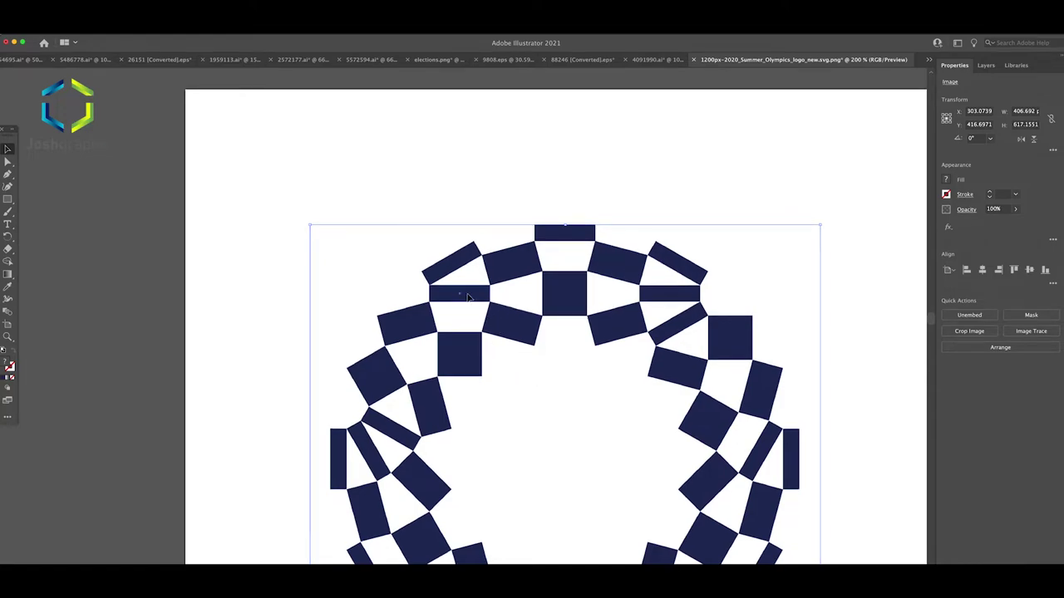
scroll(467, 296, up, 2)
scroll(474, 324, up, 1)
click(475, 328)
drag(503, 339, 510, 264)
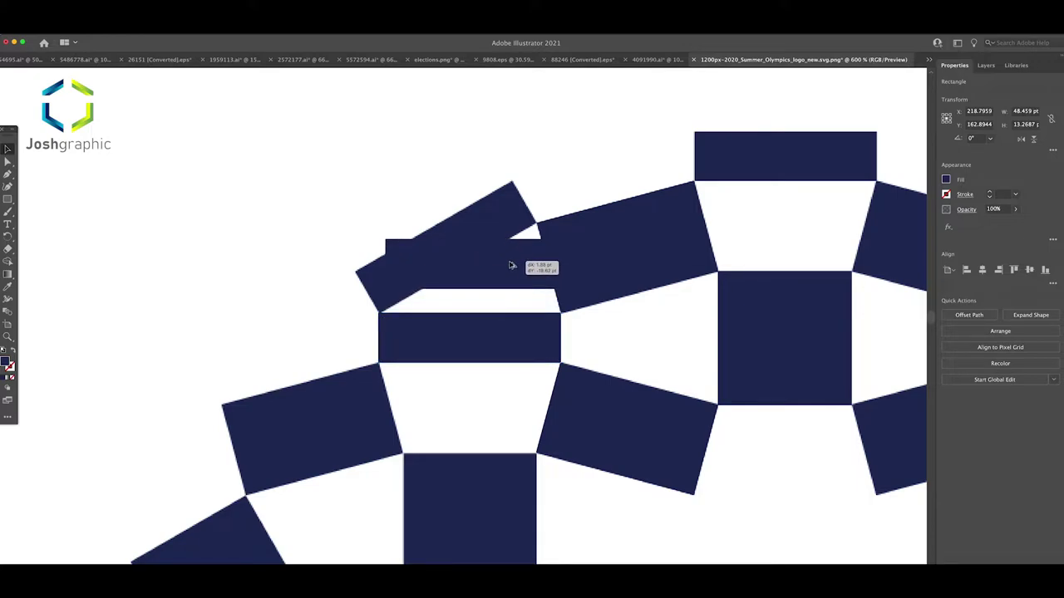
drag(572, 237, 543, 197)
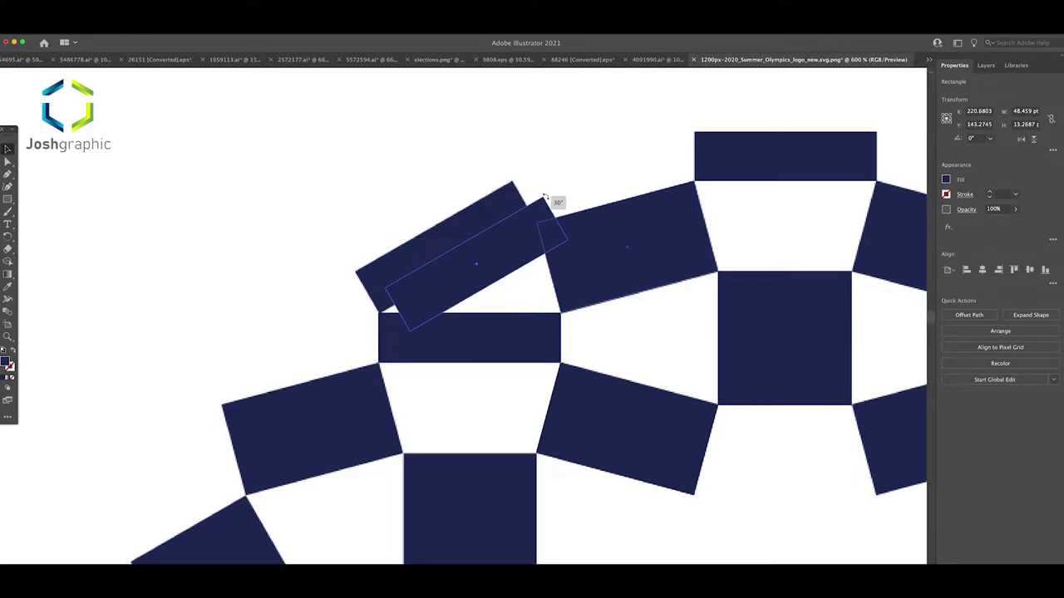
drag(498, 249, 467, 240)
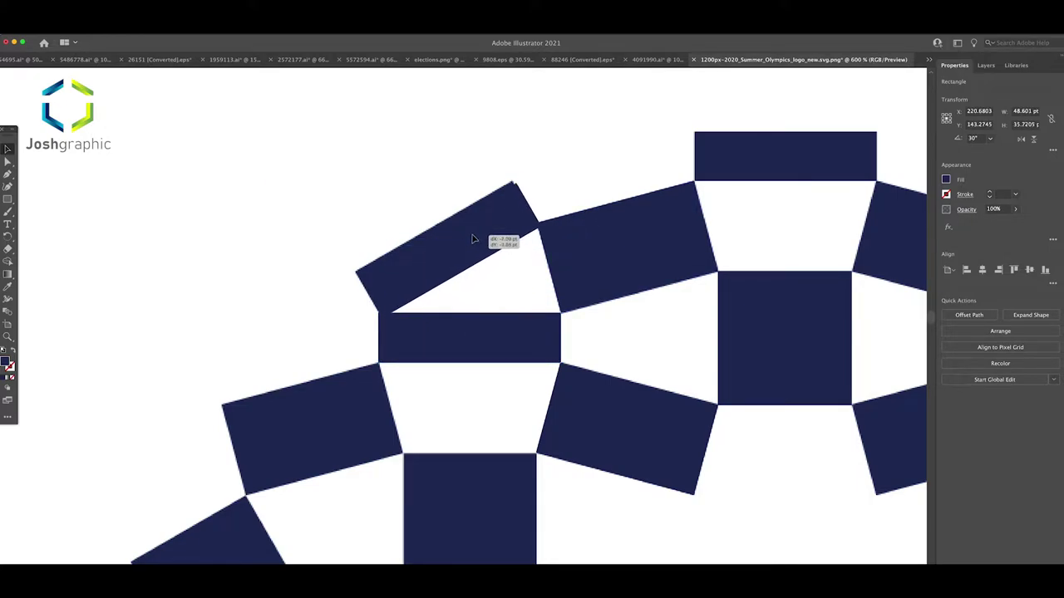
drag(480, 239, 482, 236)
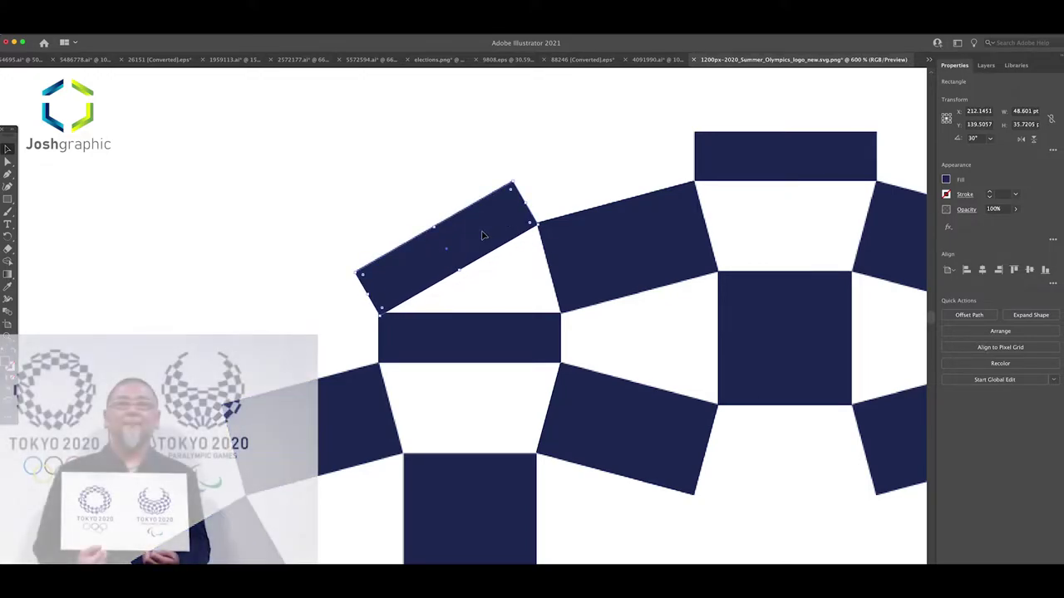
Step: Move and stretch the rectangle to cover the next tilted block down the upper-left side
scroll(482, 236, down, 2)
scroll(522, 263, down, 3)
scroll(559, 293, up, 2)
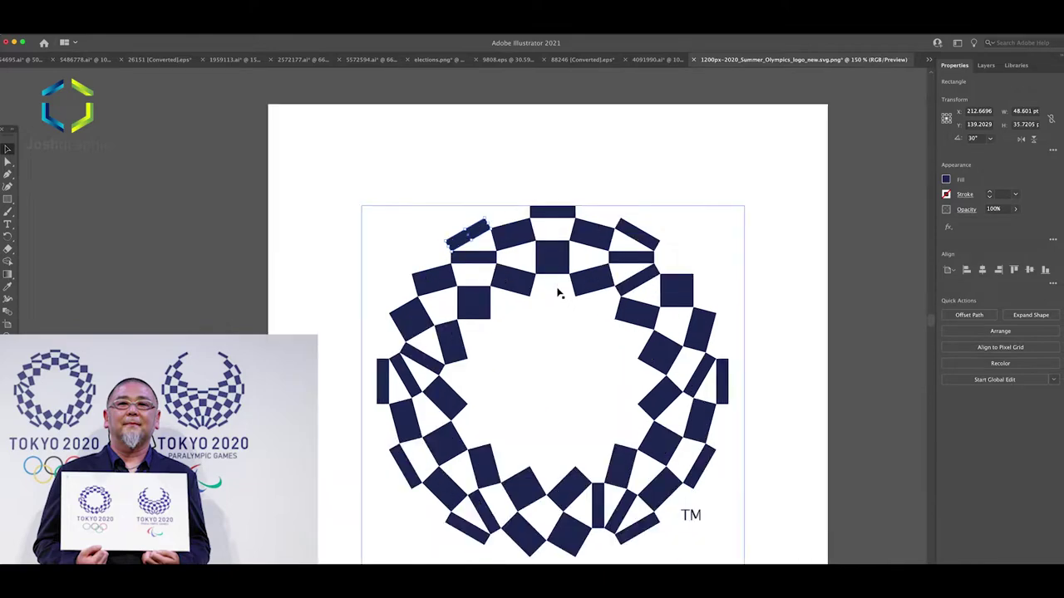
mouse_move(467, 235)
mouse_down()
mouse_move(434, 289)
mouse_move(477, 285)
mouse_up()
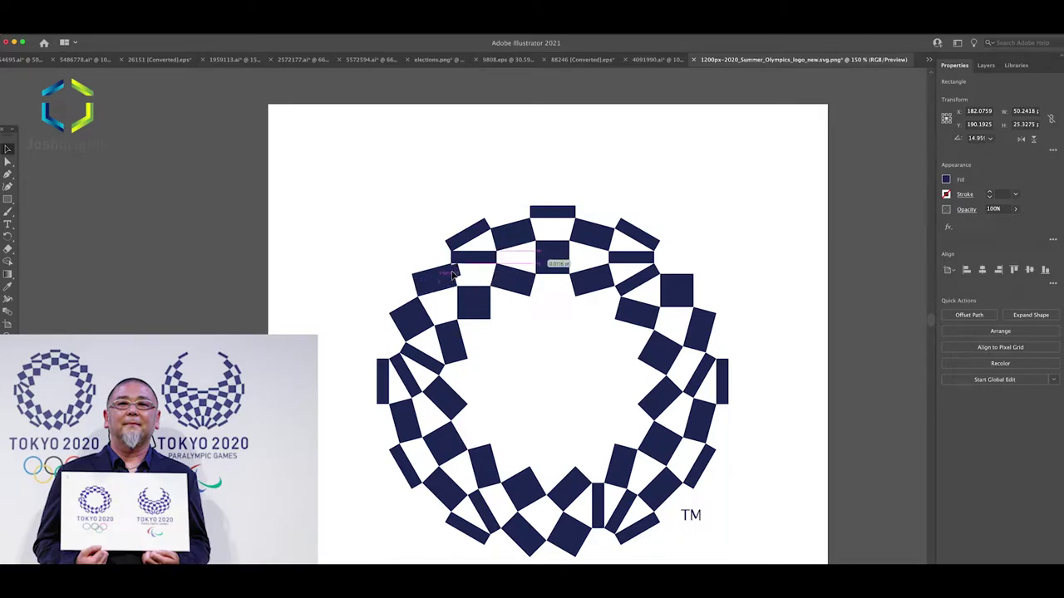
scroll(445, 280, up, 2)
scroll(444, 280, up, 2)
drag(451, 280, 473, 270)
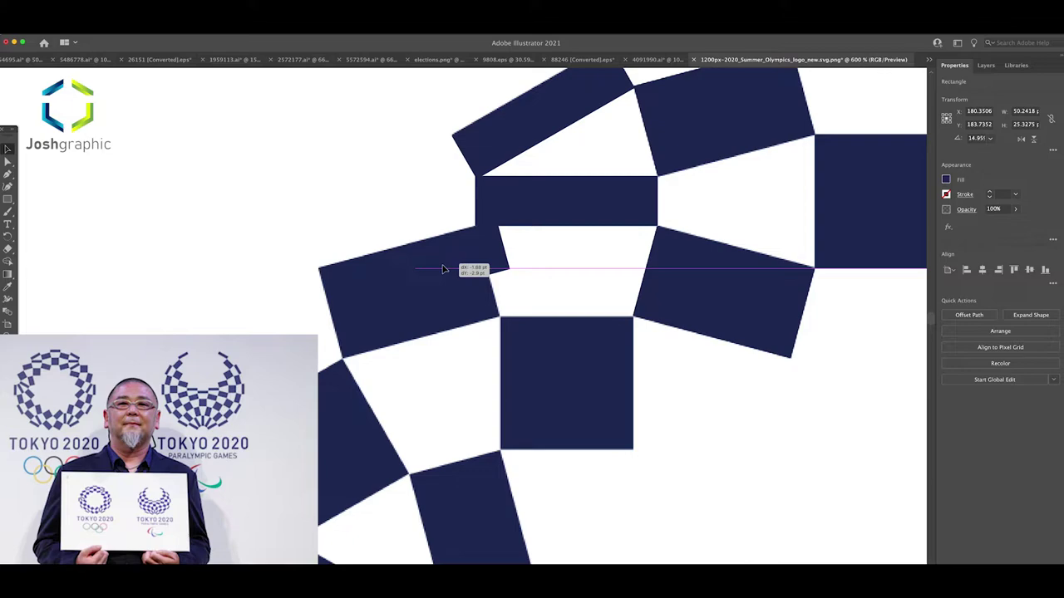
drag(504, 247, 482, 254)
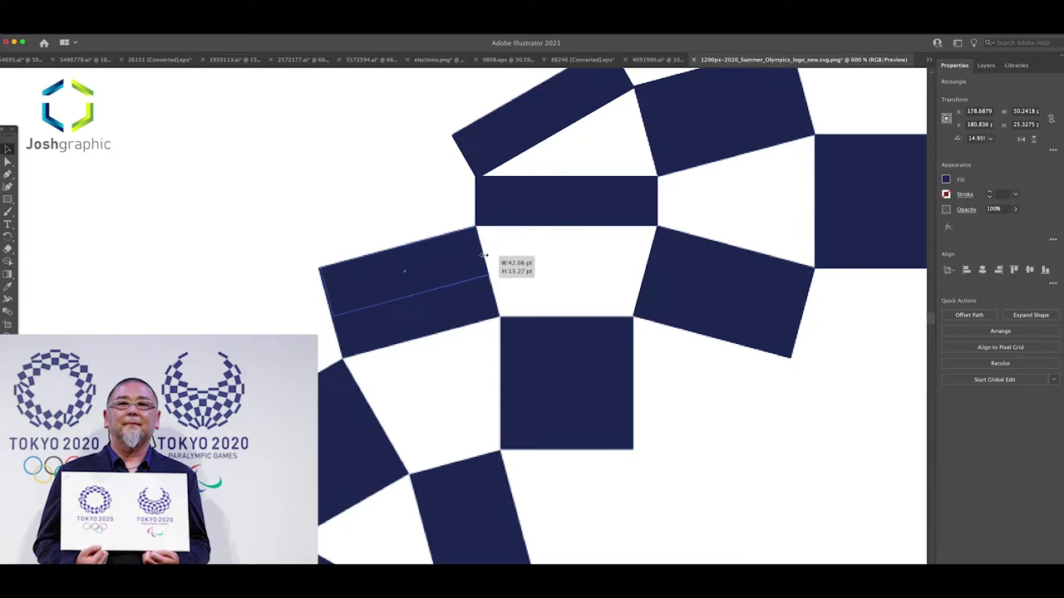
drag(410, 295, 426, 337)
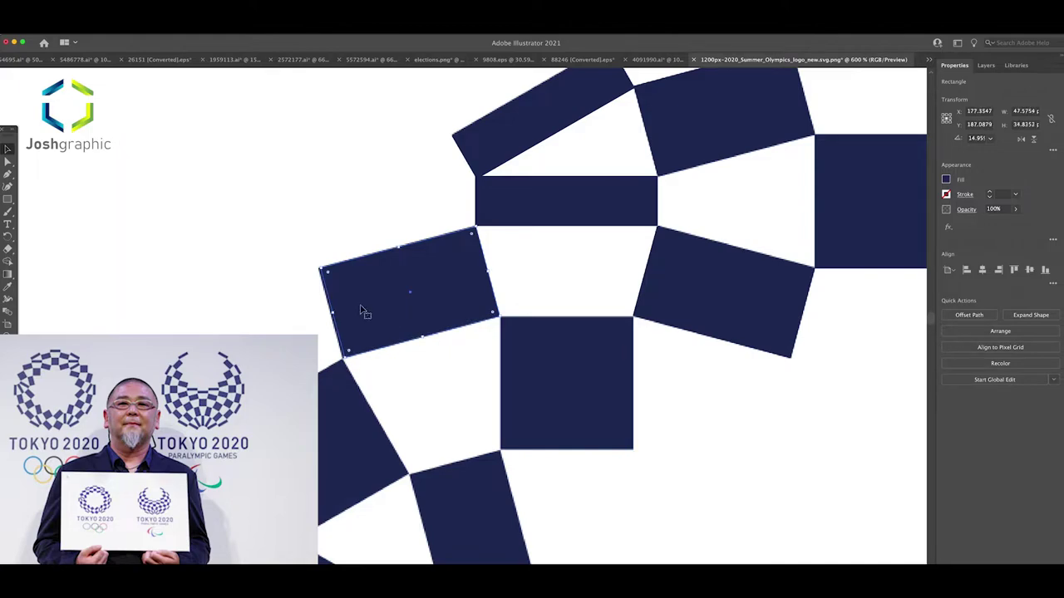
drag(327, 312, 331, 316)
key(ctrl+minus)
key(ctrl+plus)
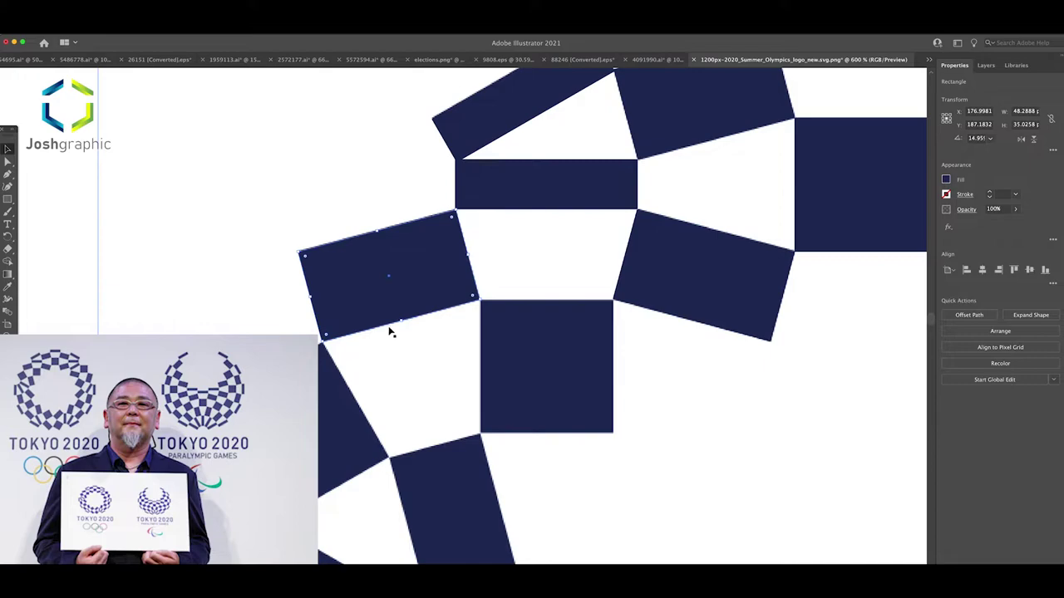
Step: Copy the rectangle onto the square block below, turn it upright and resize it into a square
mouse_move(410, 288)
mouse_down()
mouse_move(551, 360)
mouse_move(545, 375)
mouse_up()
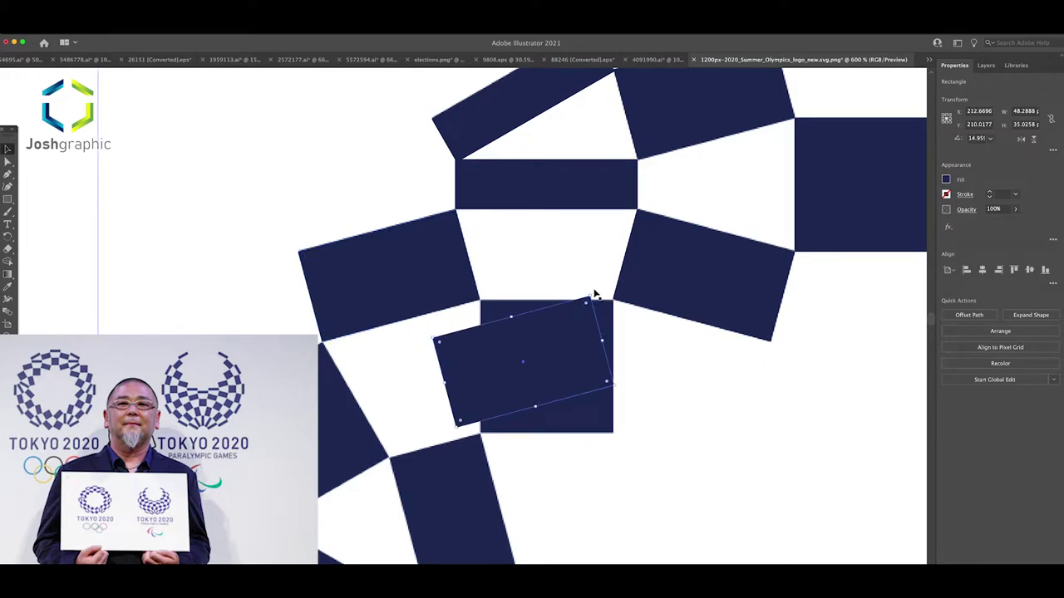
drag(593, 295, 553, 299)
drag(573, 341, 609, 318)
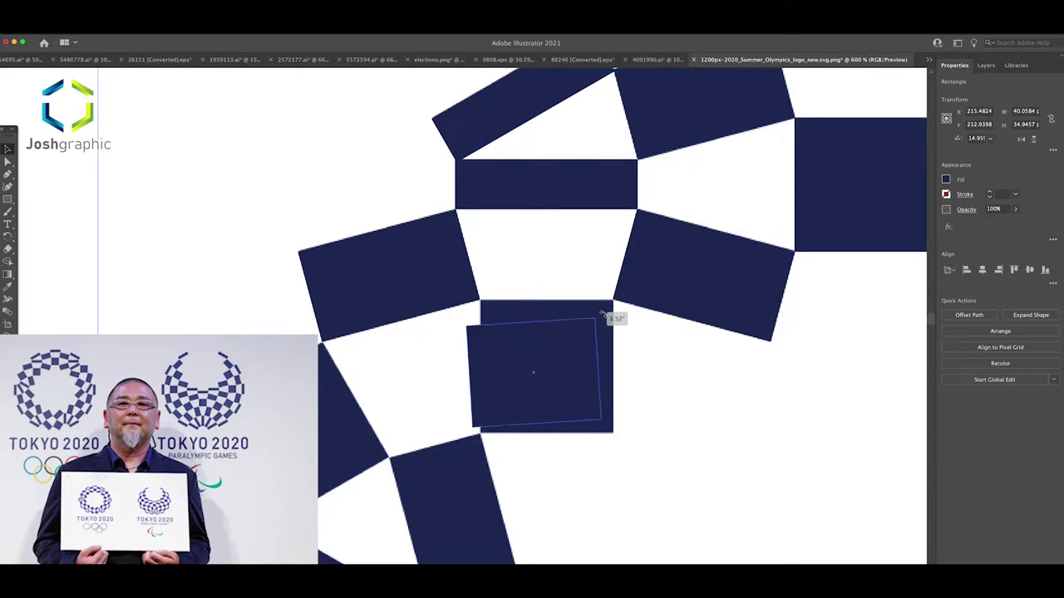
scroll(573, 324, up, 3)
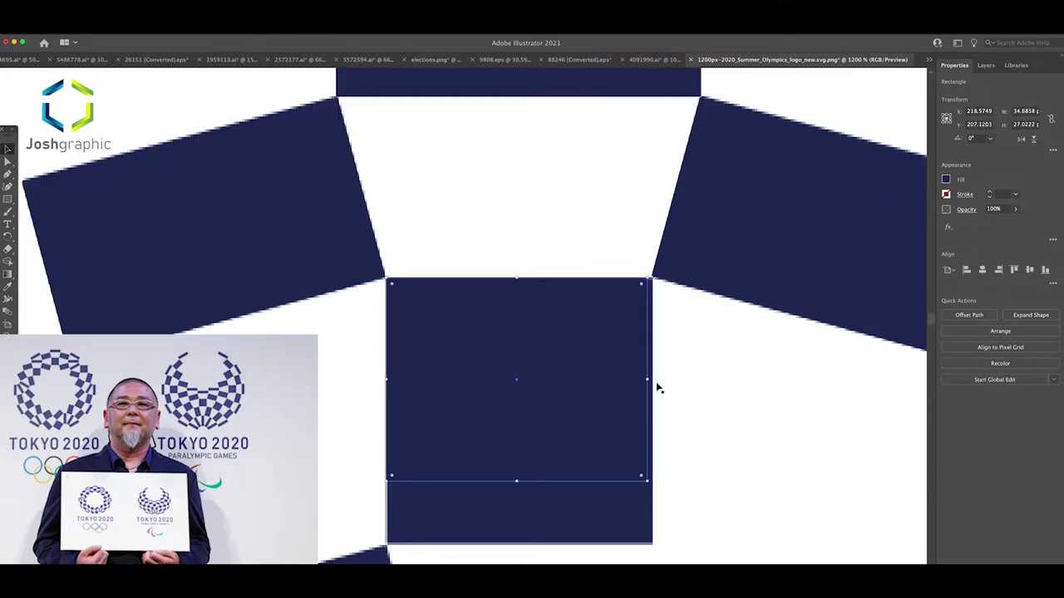
drag(525, 480, 522, 507)
scroll(521, 474, down, 5)
scroll(523, 308, down, 3)
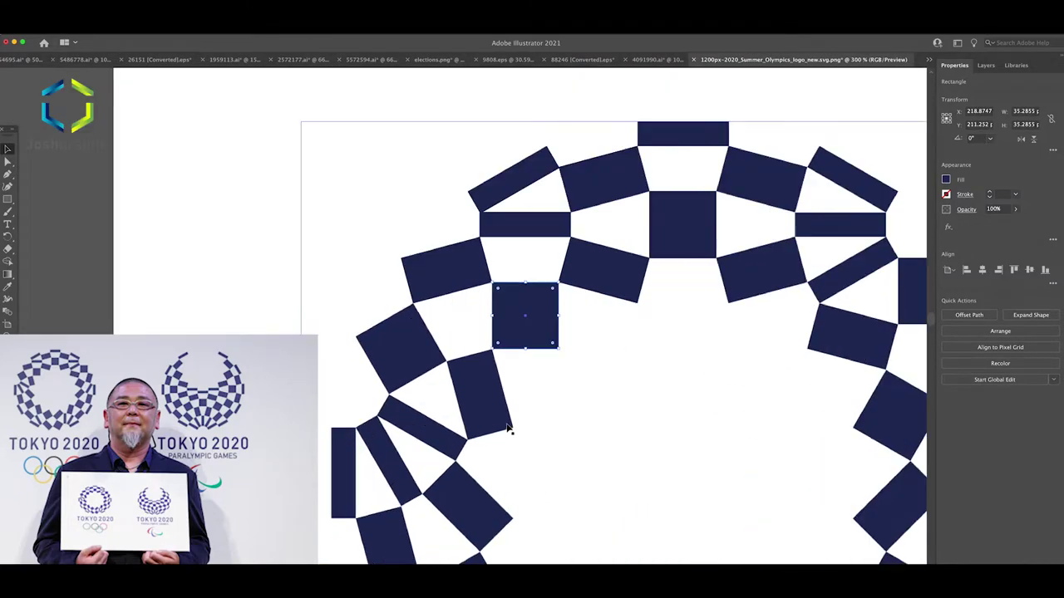
scroll(527, 332, up, 3)
Step: Move the square to the next block, rotate it about 14° and reshape it to fit
drag(579, 317, 526, 354)
drag(559, 275, 573, 405)
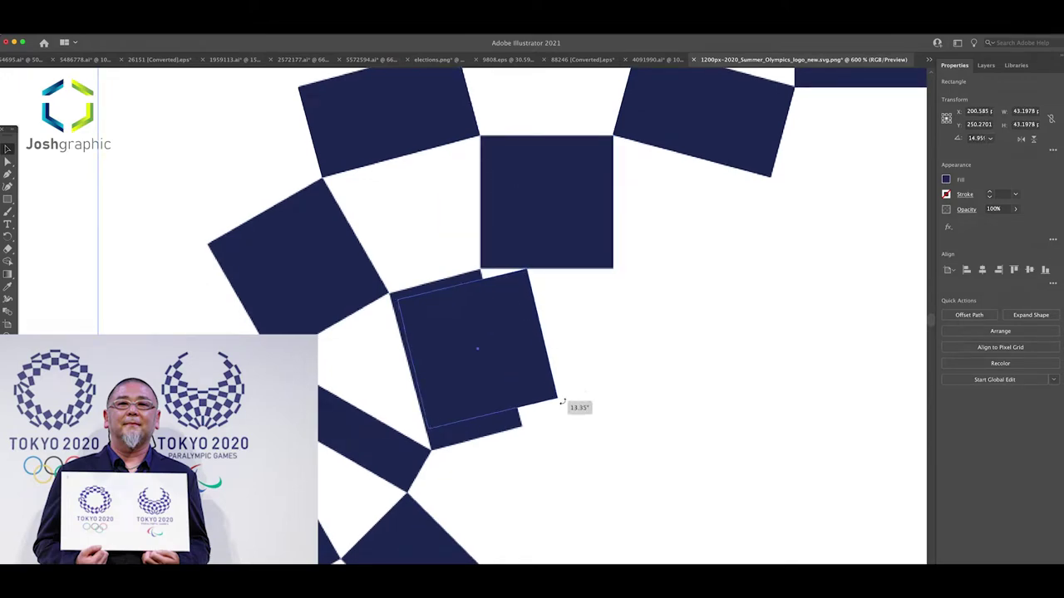
scroll(477, 401, up, 1)
scroll(477, 401, up, 1)
drag(577, 238, 534, 280)
drag(509, 148, 416, 158)
drag(480, 434, 494, 475)
scroll(494, 475, down, 2)
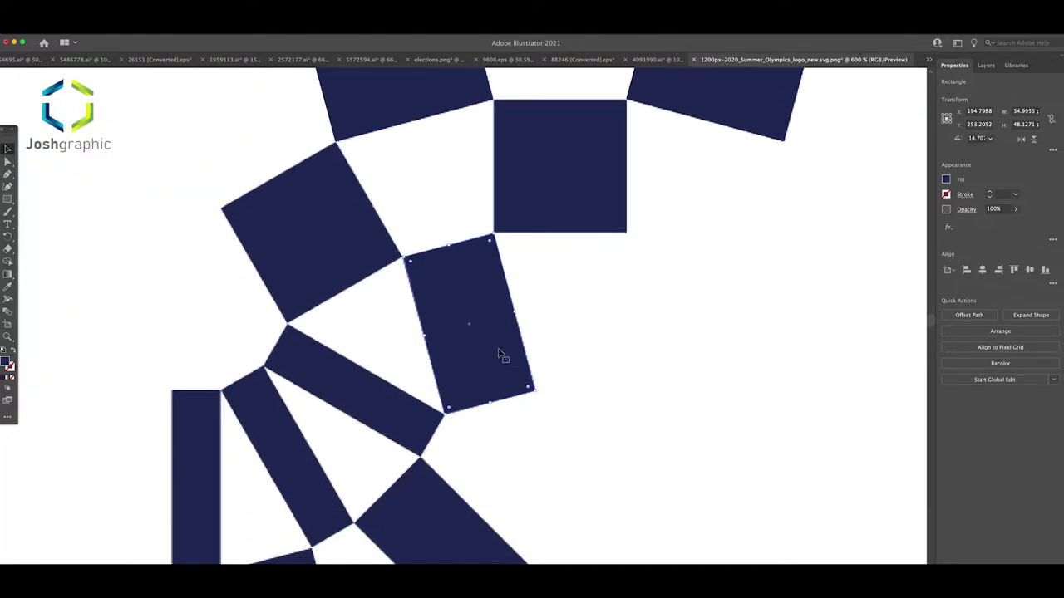
Step: Enlarge an overlapping rectangle over the bigger block and fit a square into the next gap
click(340, 213)
mouse_move(341, 213)
mouse_down()
mouse_move(321, 197)
mouse_move(266, 285)
mouse_up()
scroll(360, 282, down, 2)
mouse_move(326, 188)
mouse_down()
mouse_move(486, 280)
mouse_move(498, 274)
mouse_up()
drag(558, 293, 571, 321)
drag(506, 297, 481, 342)
scroll(330, 487, up, 2)
Step: Resize and rotate the 60° rectangle to fit over its block
mouse_move(414, 222)
mouse_down()
mouse_move(358, 263)
mouse_move(368, 268)
mouse_up()
scroll(368, 269, up, 2)
drag(178, 245, 283, 405)
key(ctrl+minus)
Step: Copy the rectangle down and stand it upright as a 12.9838 × 48.5105 pt far-left bar
mouse_move(155, 327)
mouse_down()
mouse_move(404, 389)
mouse_move(373, 448)
mouse_up()
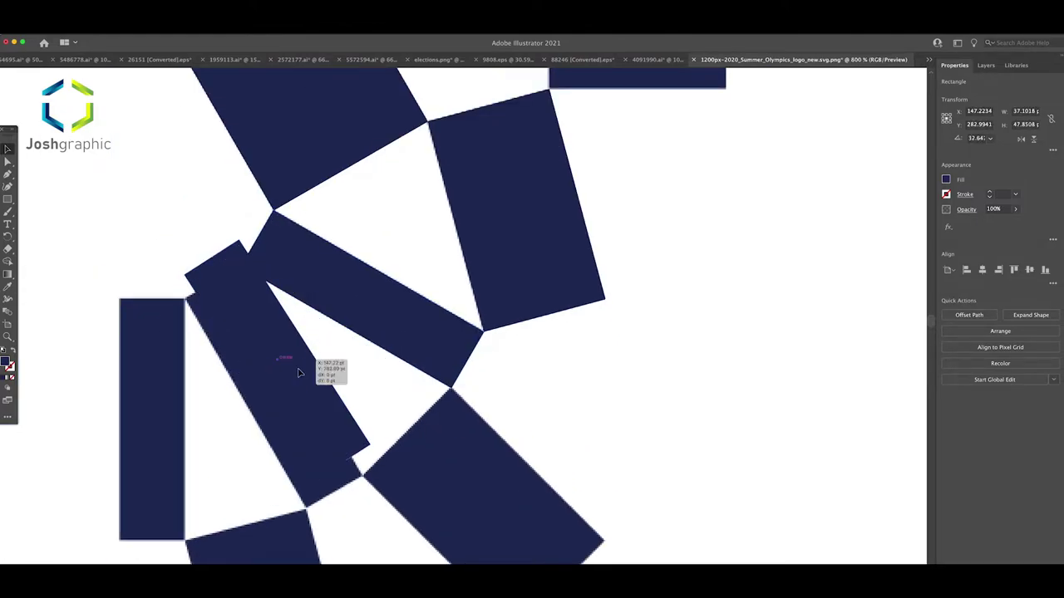
drag(324, 424, 320, 444)
key(ctrl+plus)
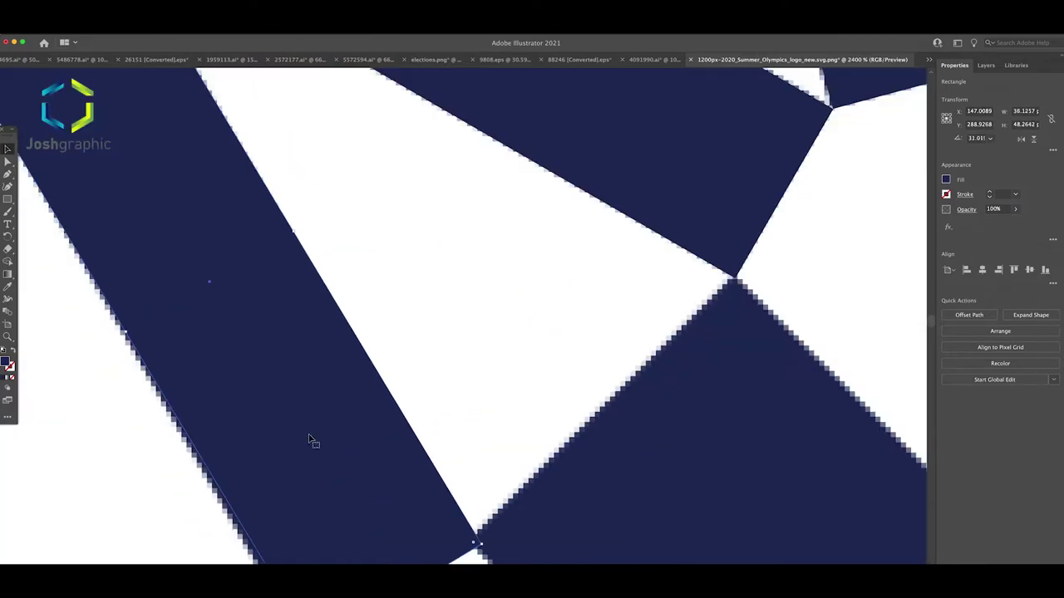
drag(319, 445, 250, 391)
key(ctrl+minus)
key(ctrl+minus)
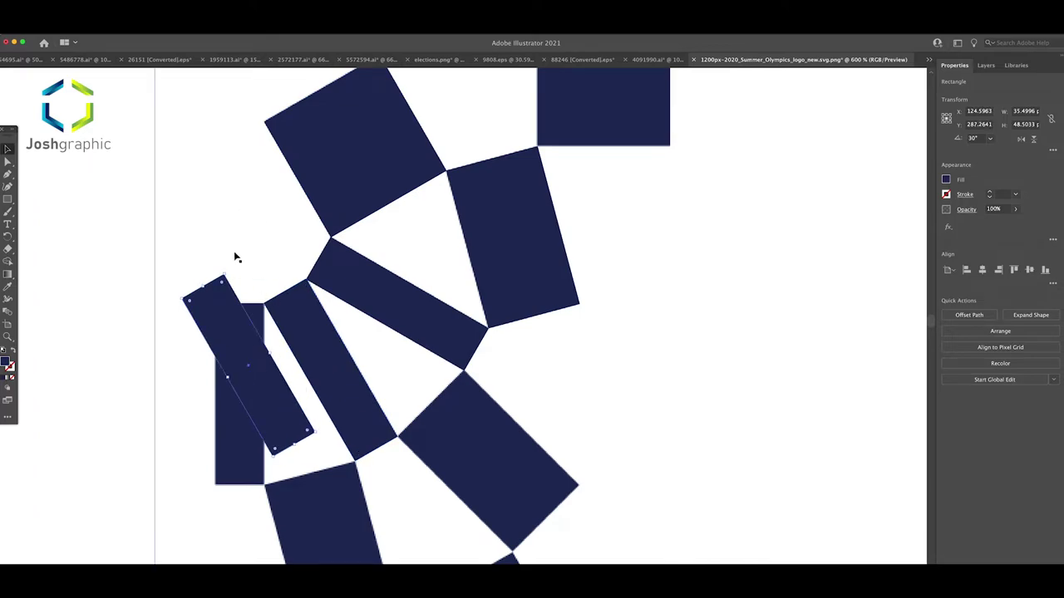
drag(226, 273, 275, 284)
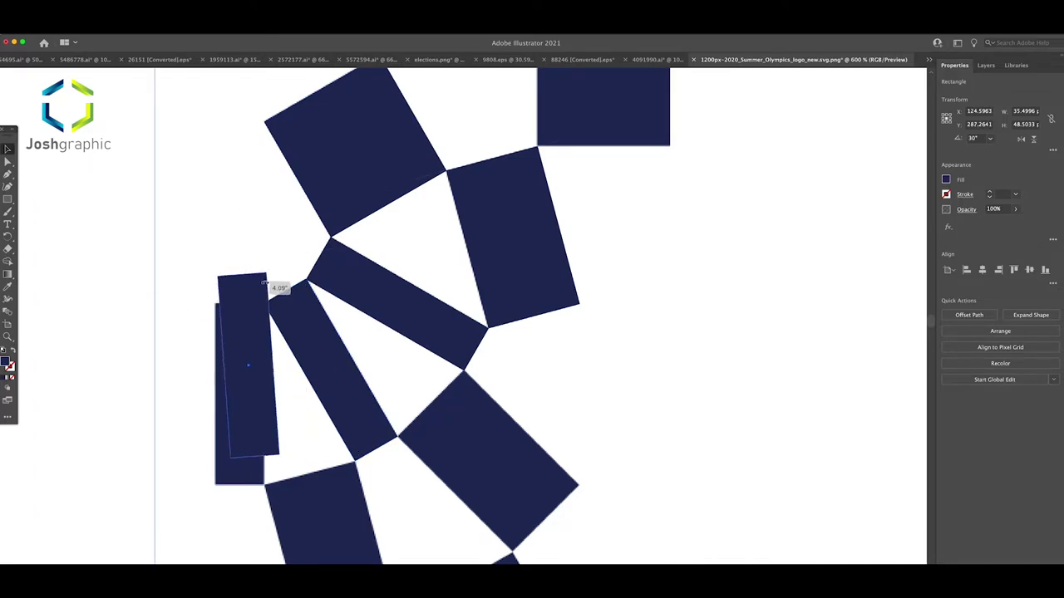
drag(275, 284, 244, 334)
Step: Zoom around the emblem to review the traced shapes and select the reference image
key(super+minus)
key(super+minus)
key(super+minus)
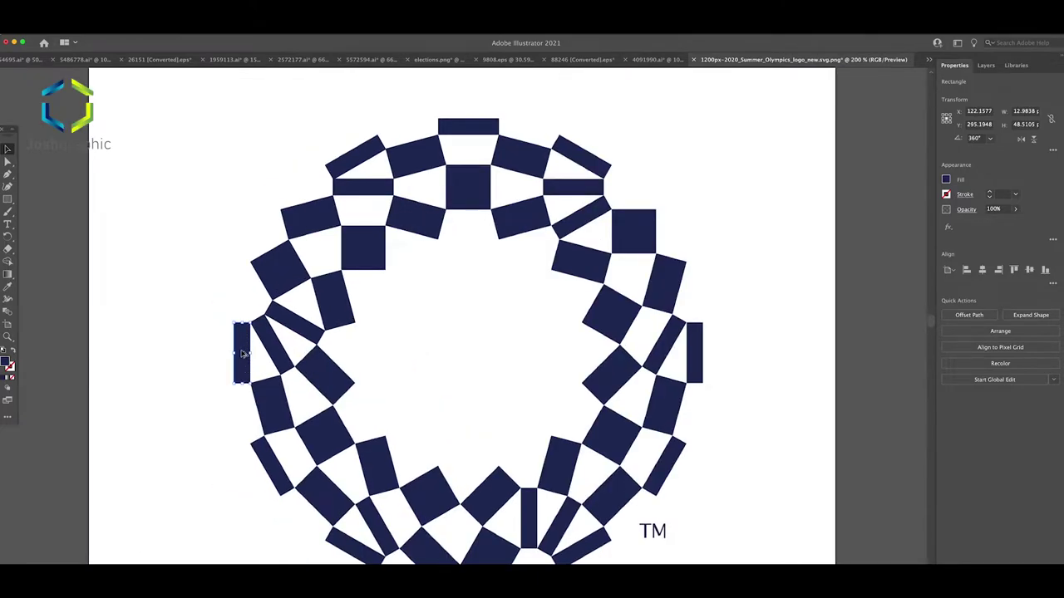
key(super+minus)
key(super+minus)
key(super+plus)
key(super+plus)
key(super+plus)
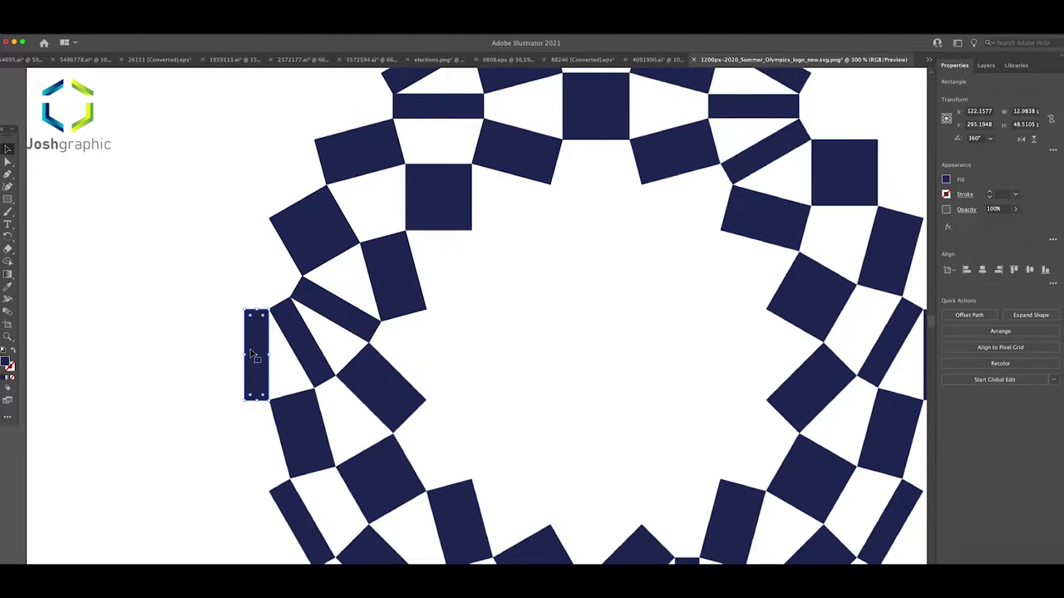
key(super+minus)
key(super+minus)
key(super+minus)
key(super+minus)
key(super+plus)
key(super+plus)
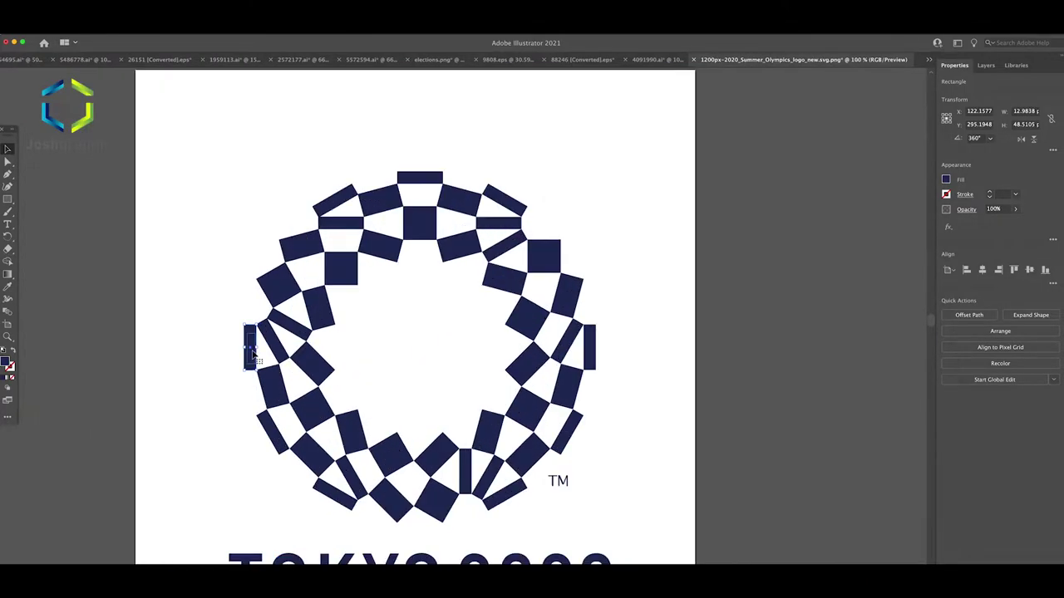
mouse_move(534, 360)
mouse_down()
mouse_move(654, 373)
mouse_move(533, 361)
mouse_up()
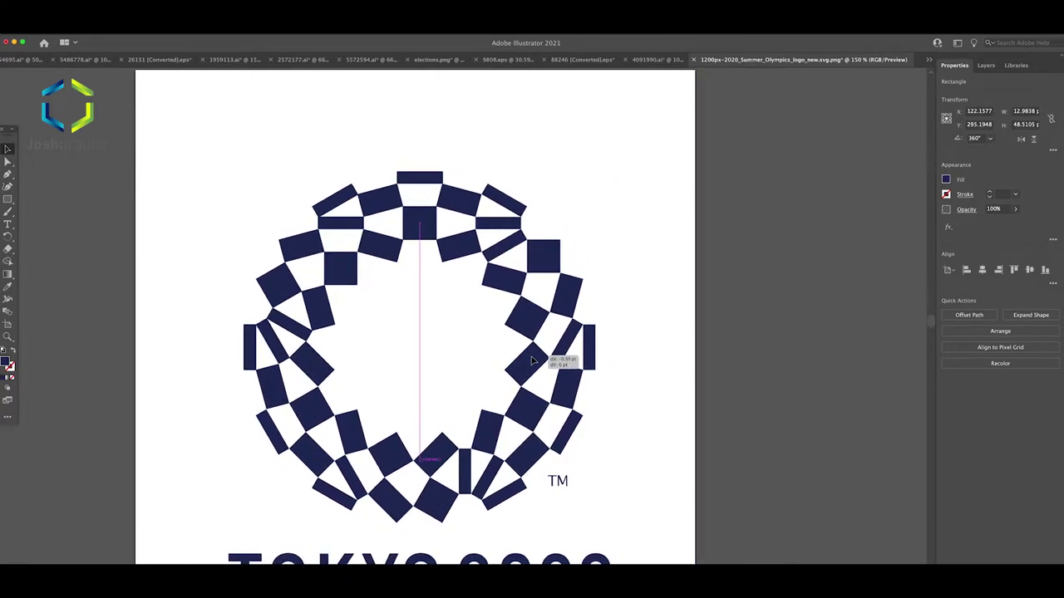
click(392, 325)
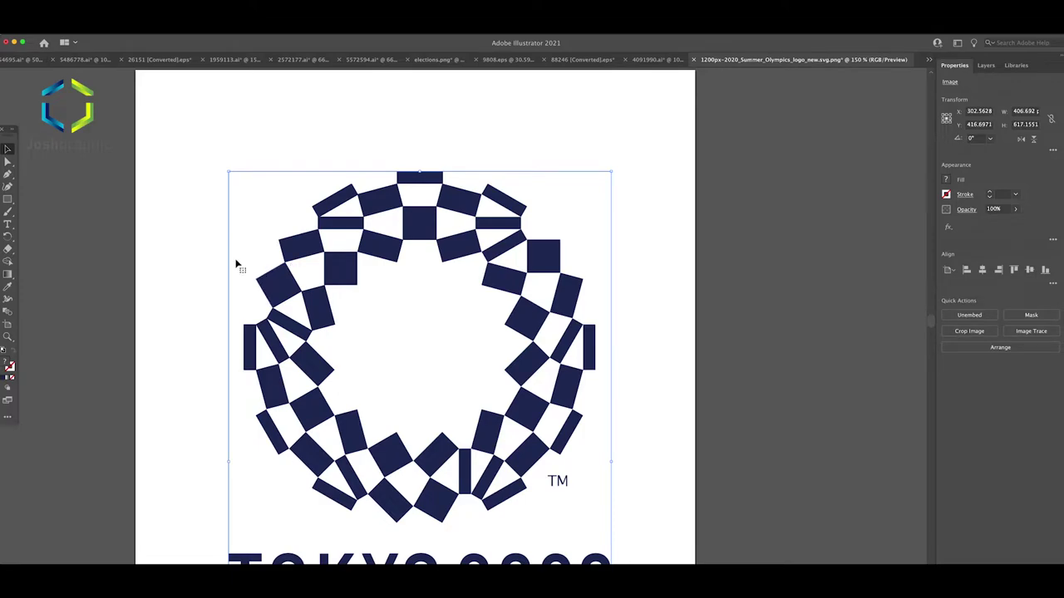
Step: Draw a square over a block near the top of the ring and align it
click(8, 199)
scroll(346, 290, up, 3)
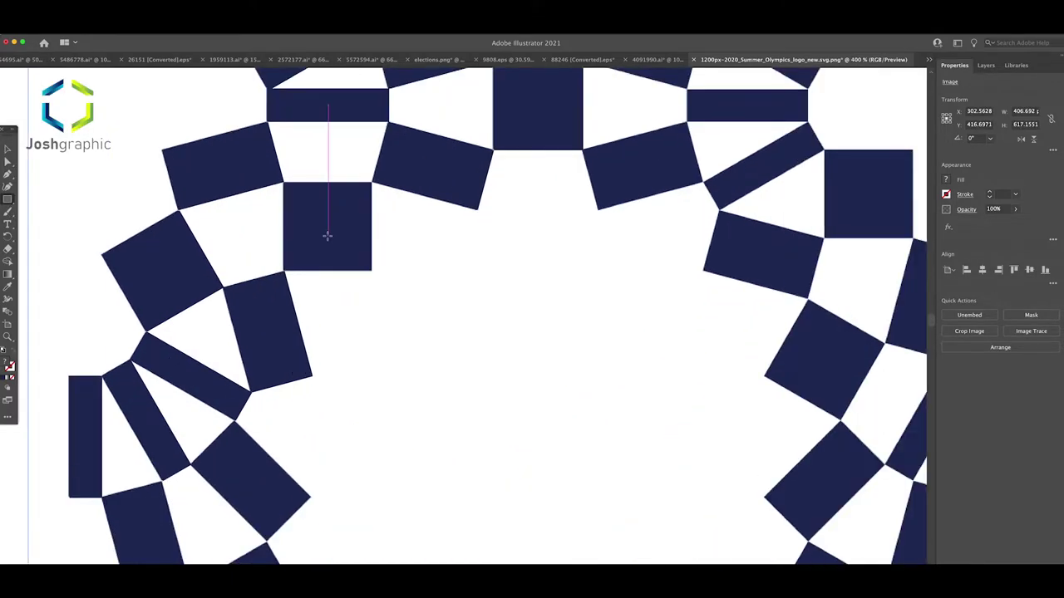
drag(287, 187, 374, 274)
click(7, 148)
drag(322, 238, 318, 234)
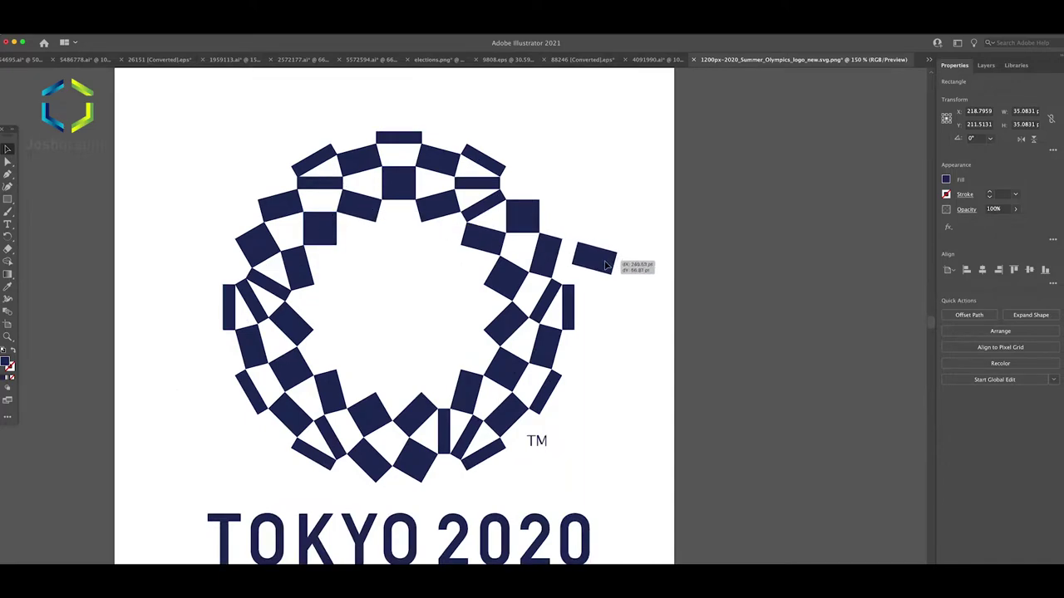
Step: Move the emblem image aside and back so it lines up beneath the traced shapes
drag(561, 329, 817, 371)
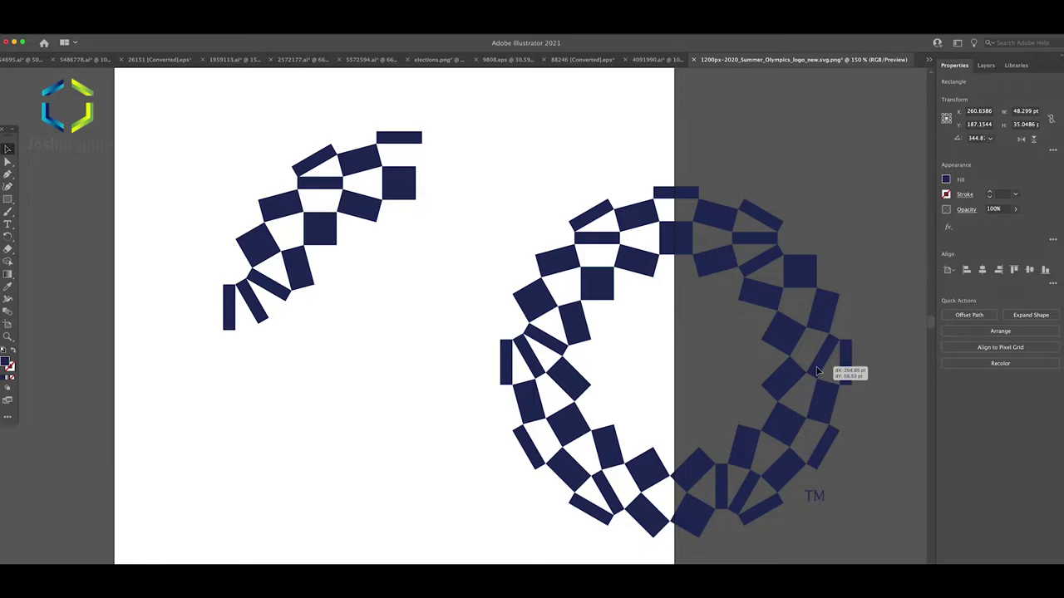
drag(816, 371, 540, 316)
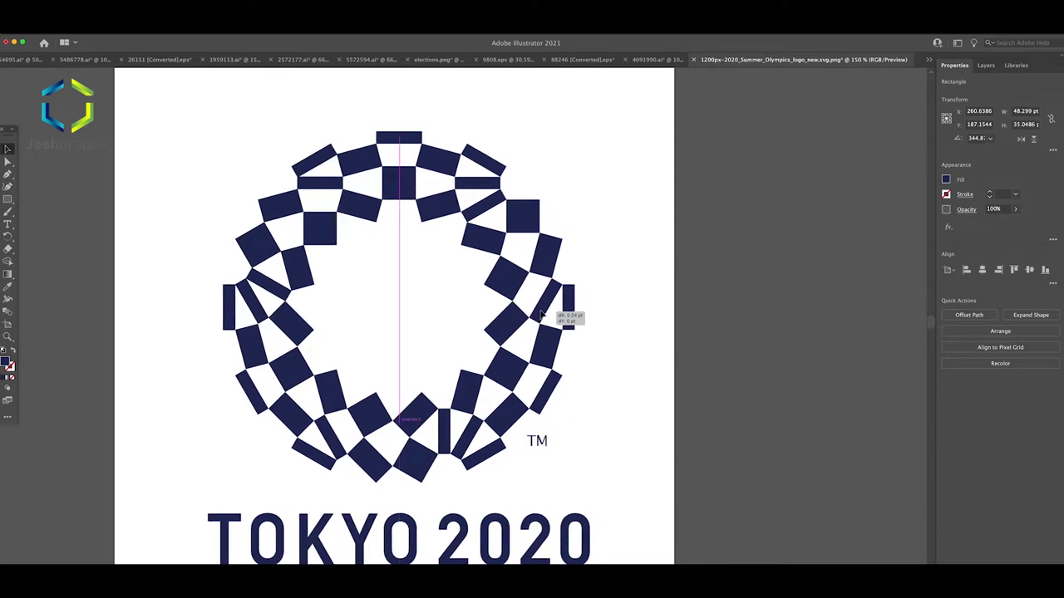
click(361, 326)
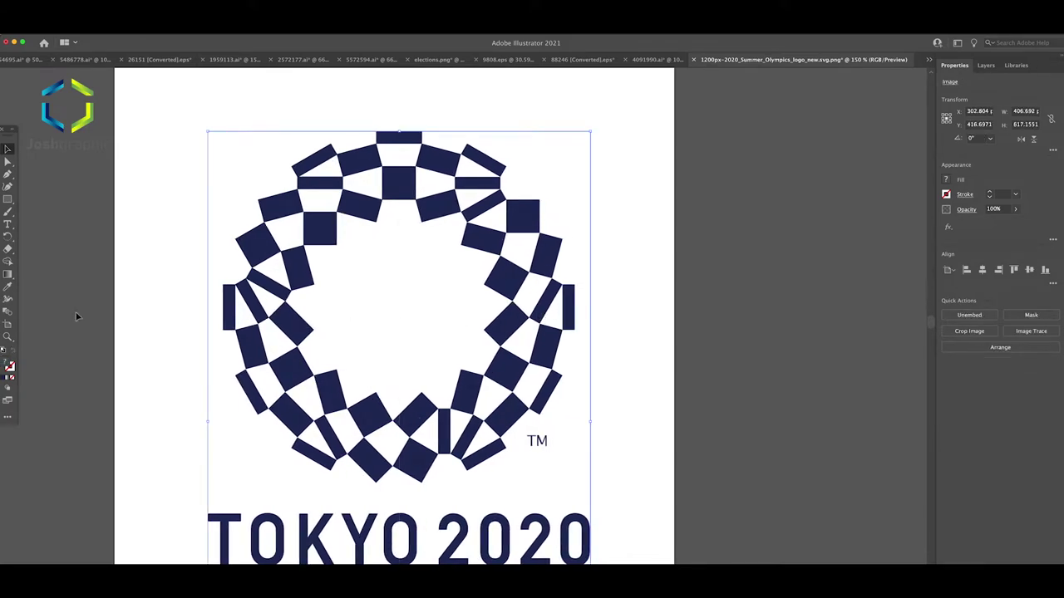
click(8, 199)
Step: Draw a rectangle, tilt it and widen it to cover the tall tilted bar on the left
scroll(245, 347, up, 2)
scroll(222, 313, up, 2)
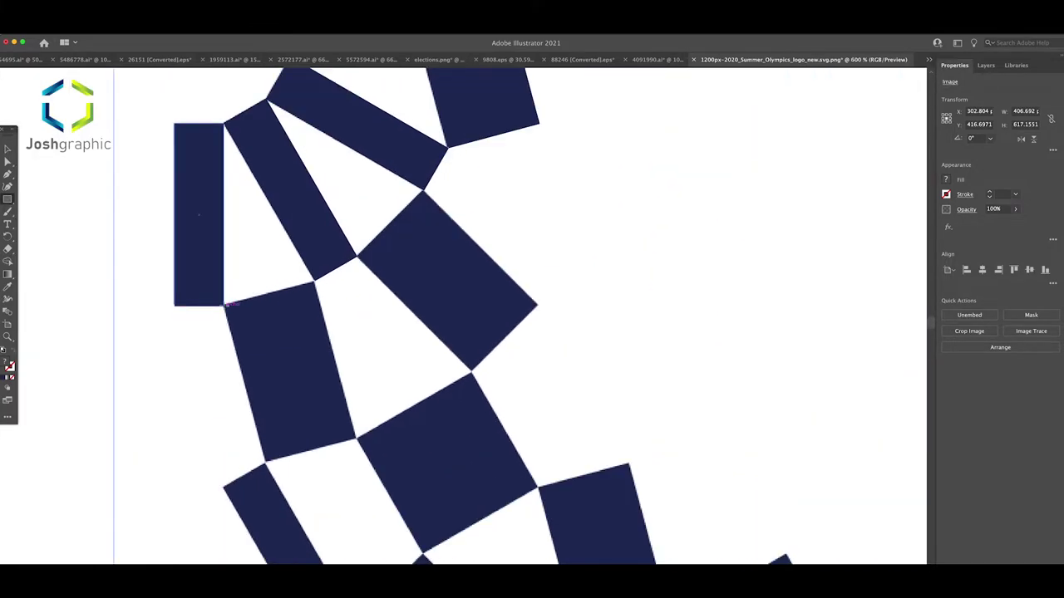
drag(225, 305, 305, 461)
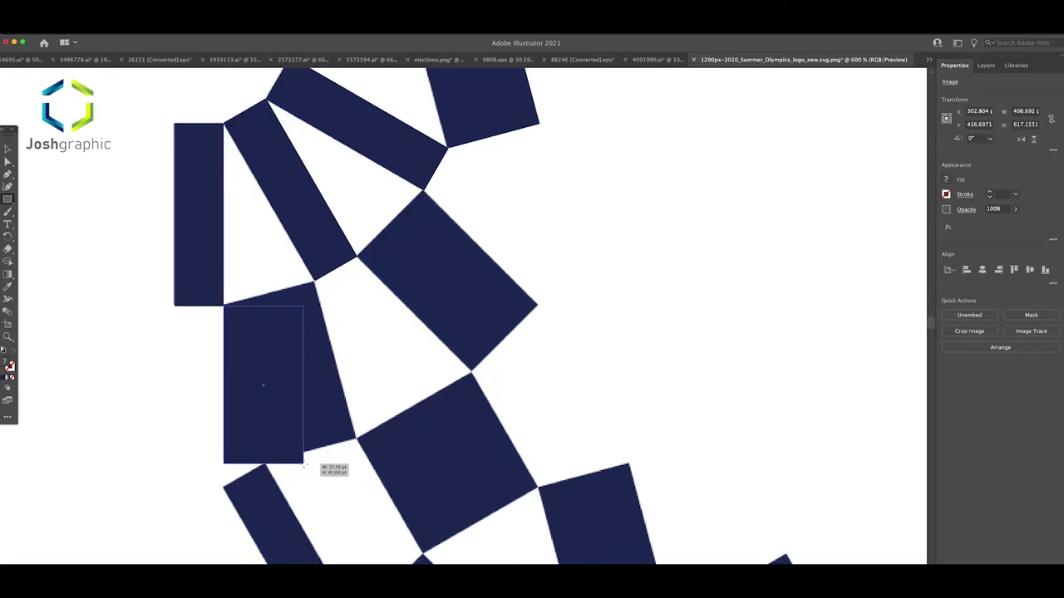
drag(305, 461, 306, 463)
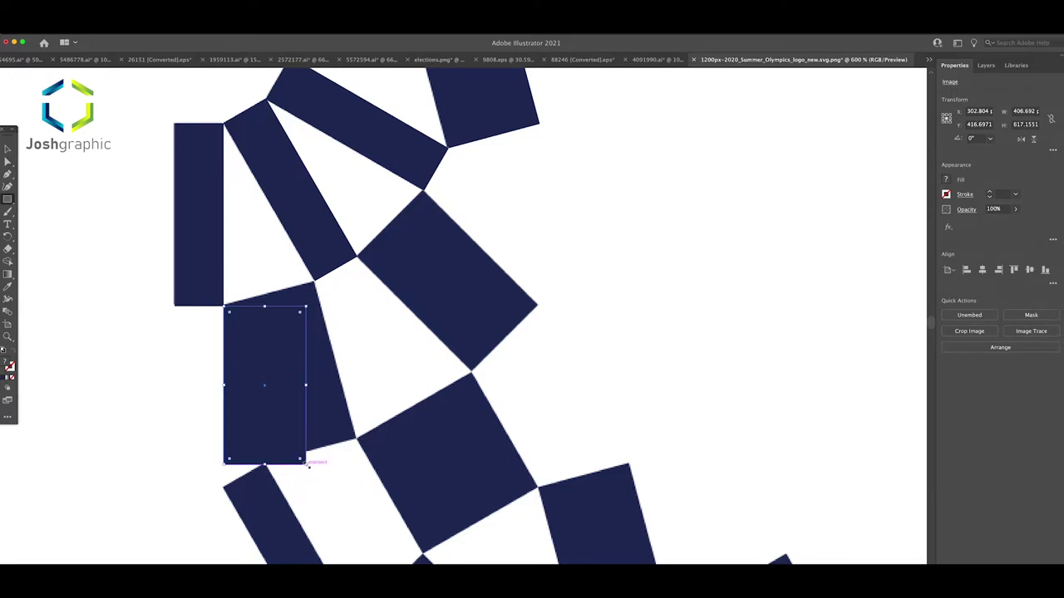
key(v)
drag(313, 354, 334, 347)
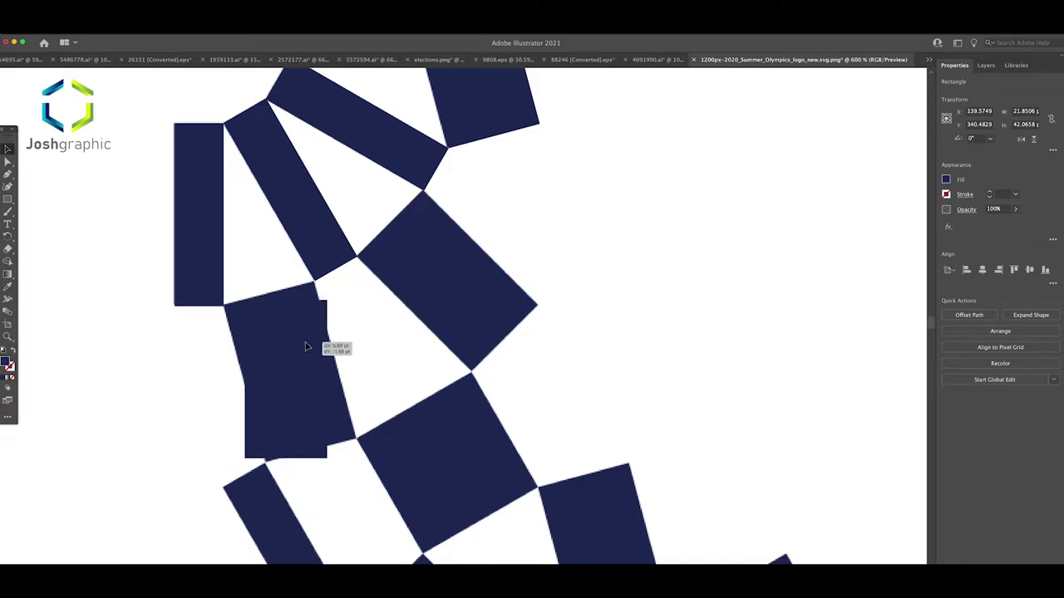
drag(330, 298, 304, 295)
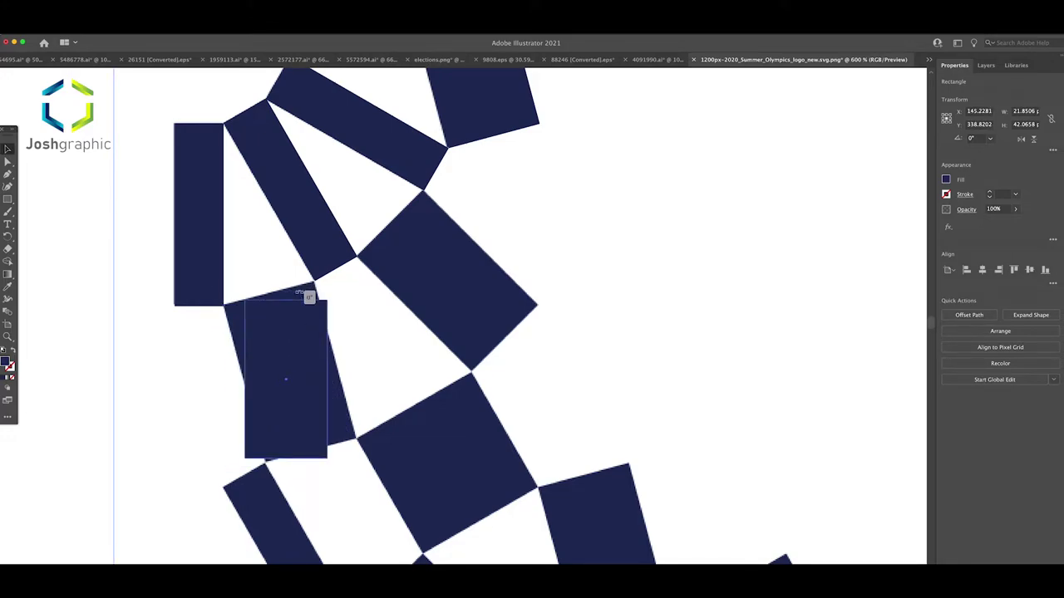
mouse_move(304, 298)
mouse_down()
mouse_move(316, 299)
mouse_move(262, 295)
mouse_up()
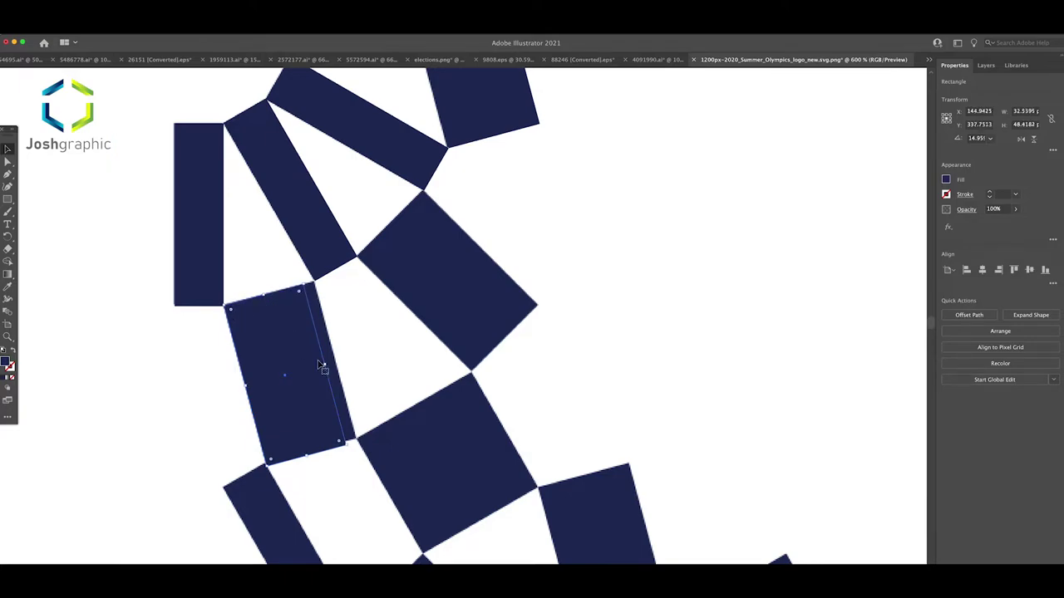
drag(324, 365, 336, 371)
drag(310, 450, 309, 447)
Step: Place a 48.2411 pt square rotated exactly 45° over the diamond block above the bar
drag(303, 396, 442, 336)
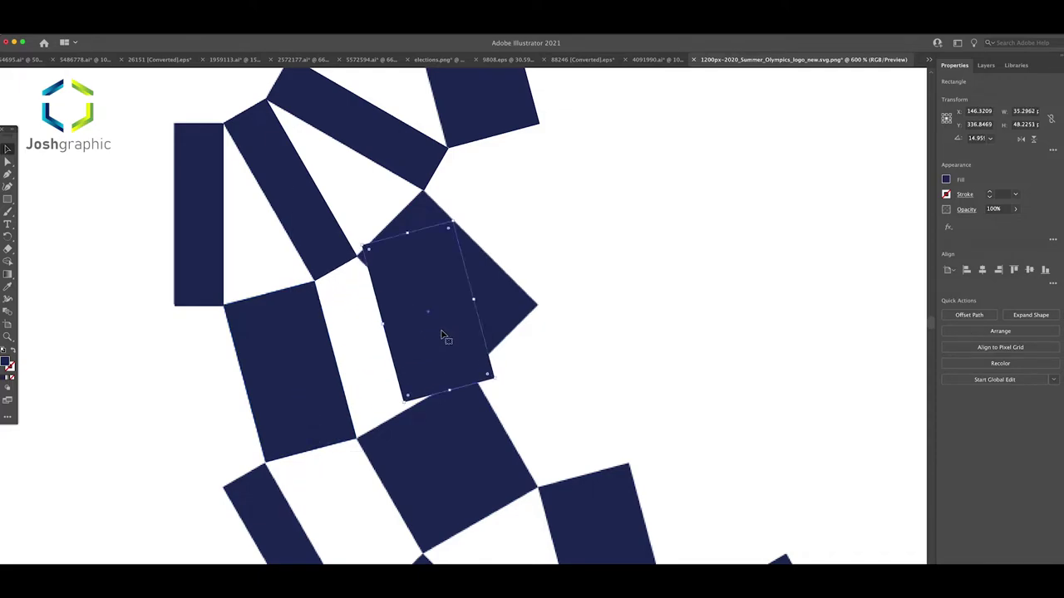
drag(497, 378, 515, 339)
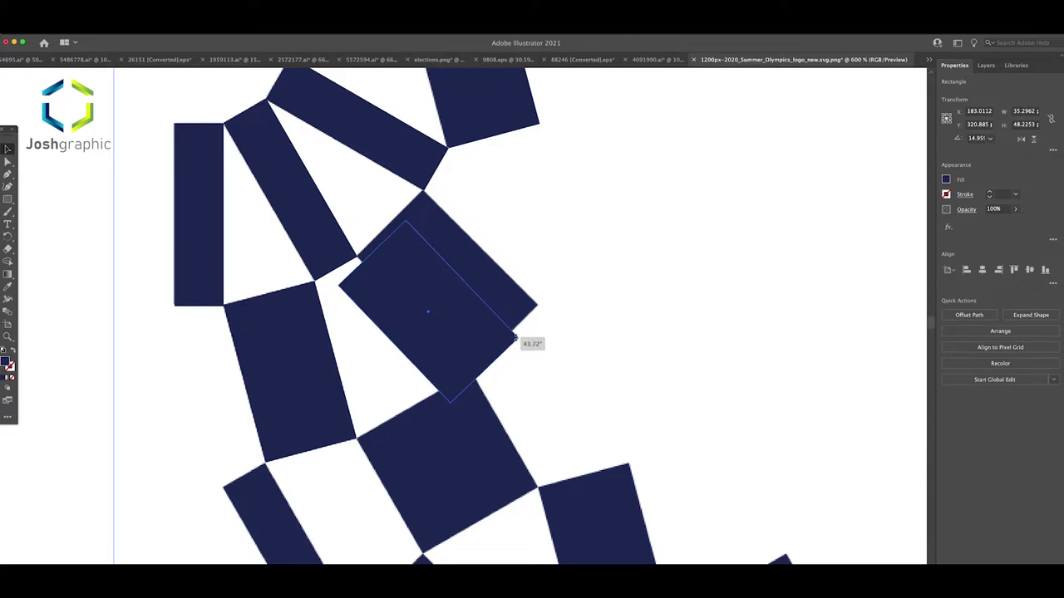
drag(458, 343, 478, 318)
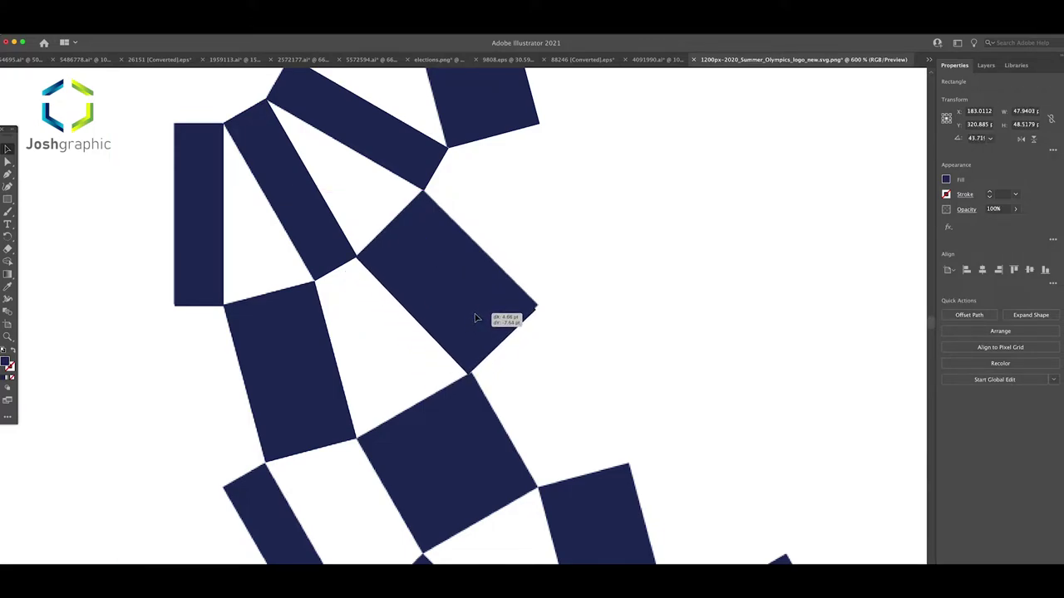
drag(478, 318, 480, 319)
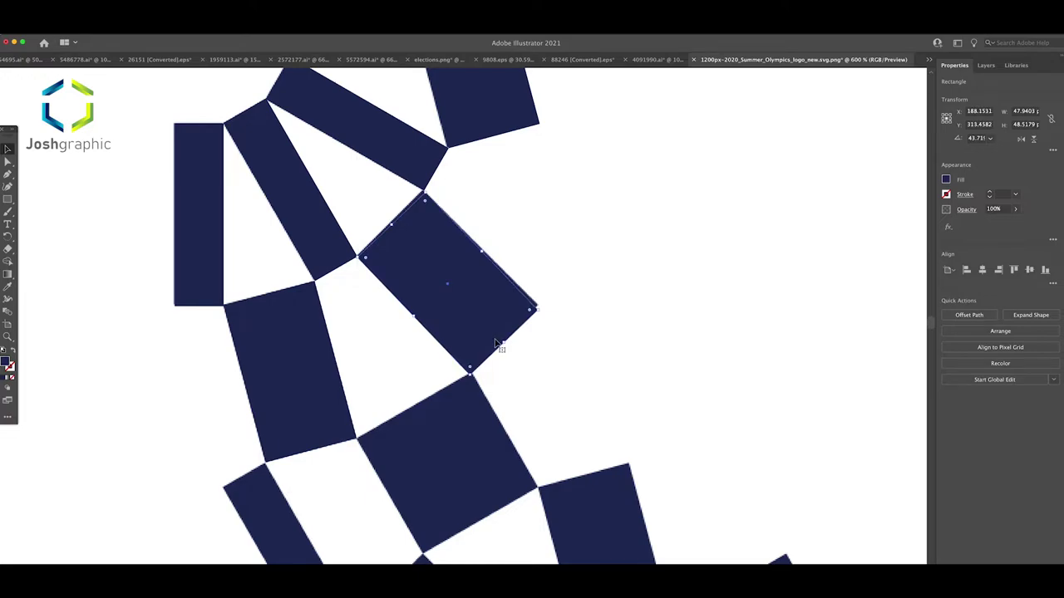
drag(541, 309, 545, 305)
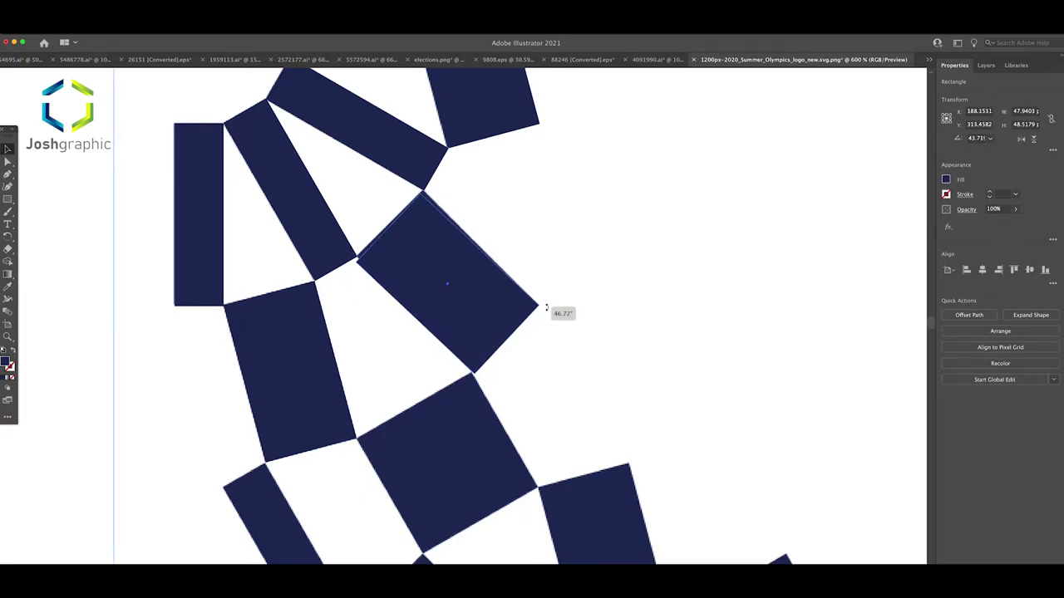
drag(505, 310, 499, 315)
scroll(499, 317, down, 2)
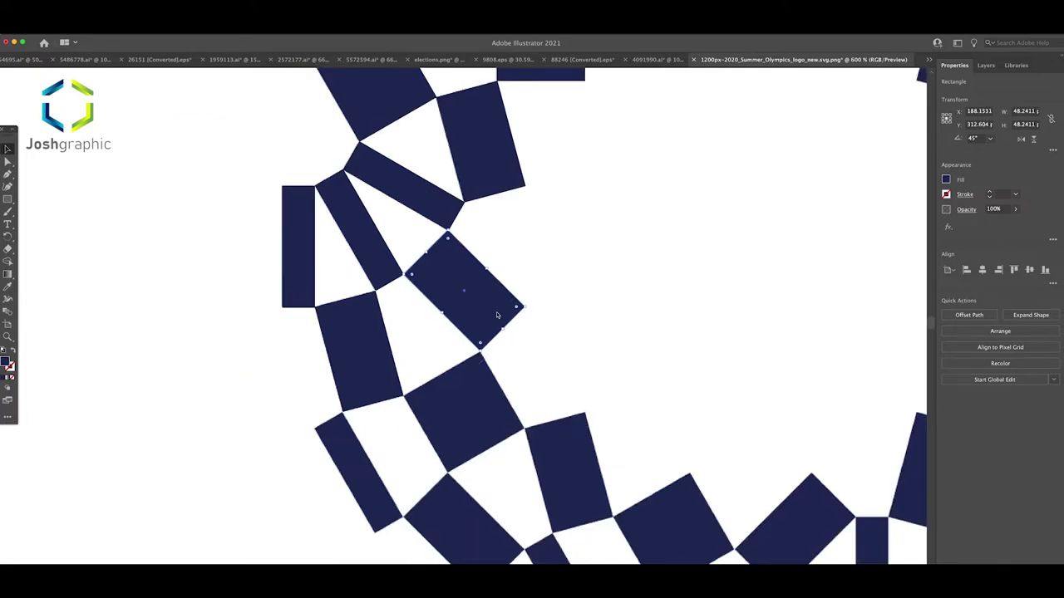
scroll(498, 316, down, 2)
scroll(499, 316, down, 2)
scroll(564, 331, down, 2)
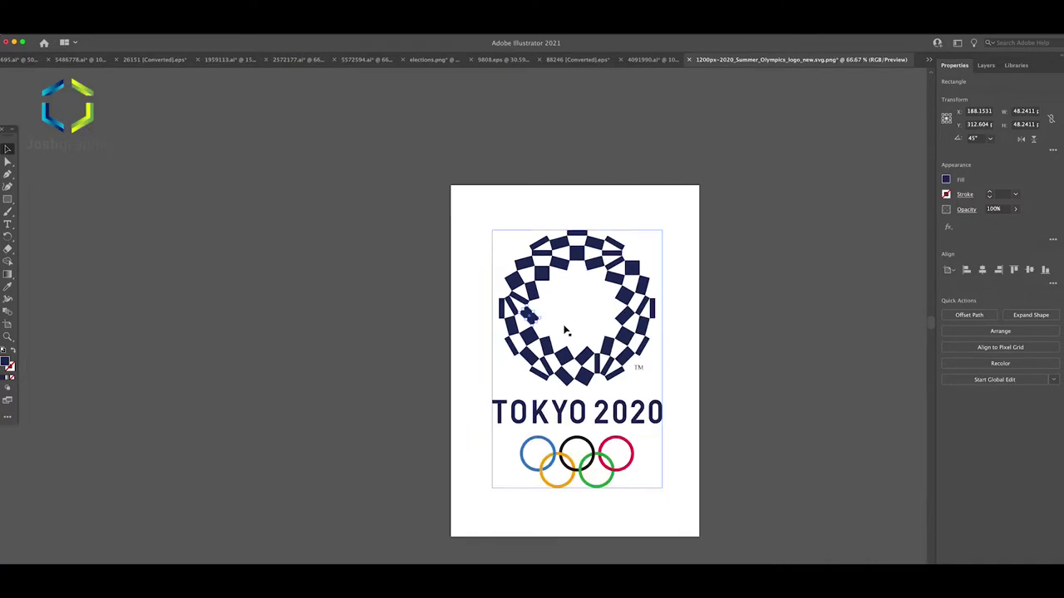
Step: Move the reference emblem image to the right and group the traced upper-left arc shapes
scroll(698, 321, up, 1)
scroll(693, 322, up, 1)
mouse_move(604, 335)
mouse_down()
mouse_move(713, 393)
mouse_move(759, 387)
mouse_move(807, 359)
mouse_move(871, 265)
mouse_up()
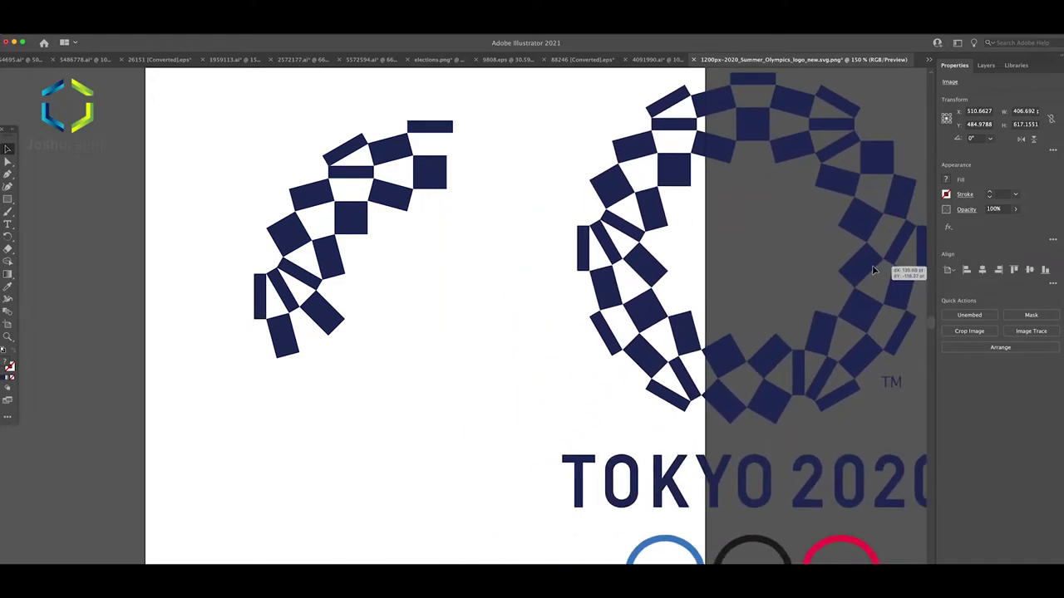
key(ctrl+minus)
key(ctrl+minus)
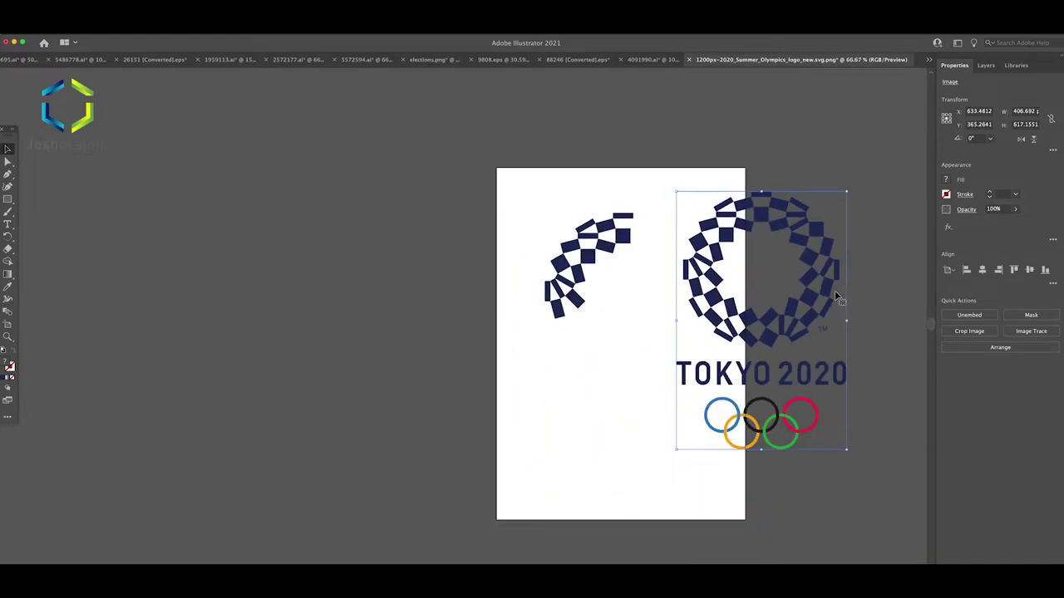
drag(636, 209, 510, 325)
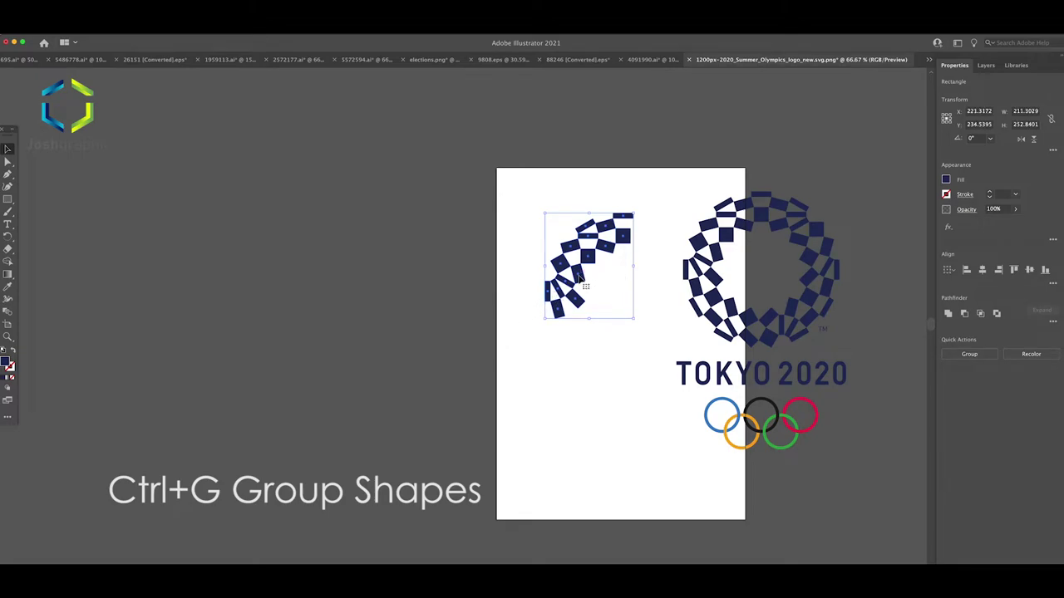
Step: Duplicate the traced arc and rotate the copy past 90°
drag(580, 279, 562, 402)
drag(615, 332, 514, 334)
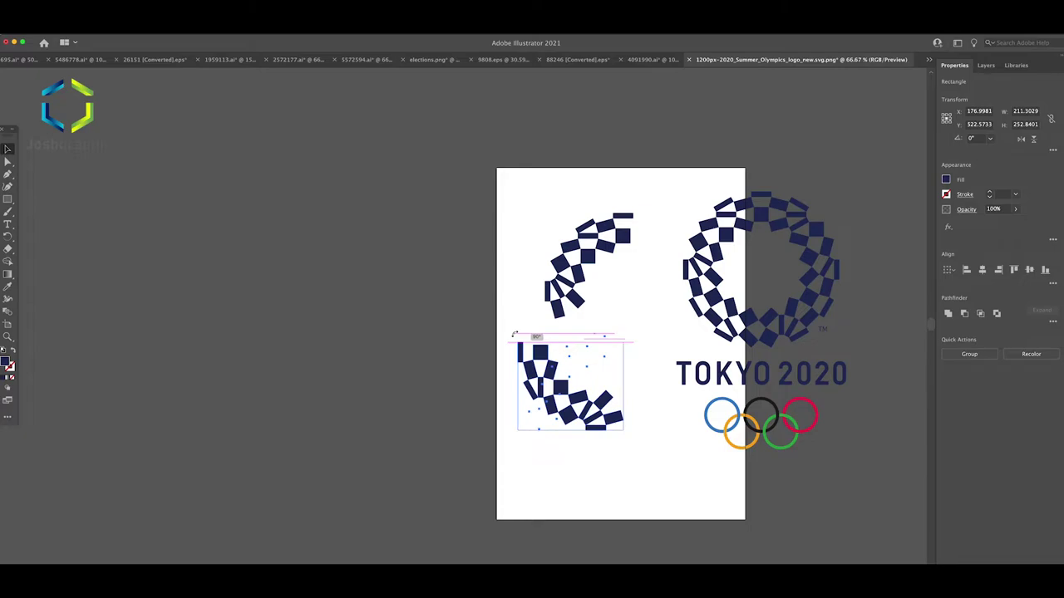
drag(513, 334, 513, 334)
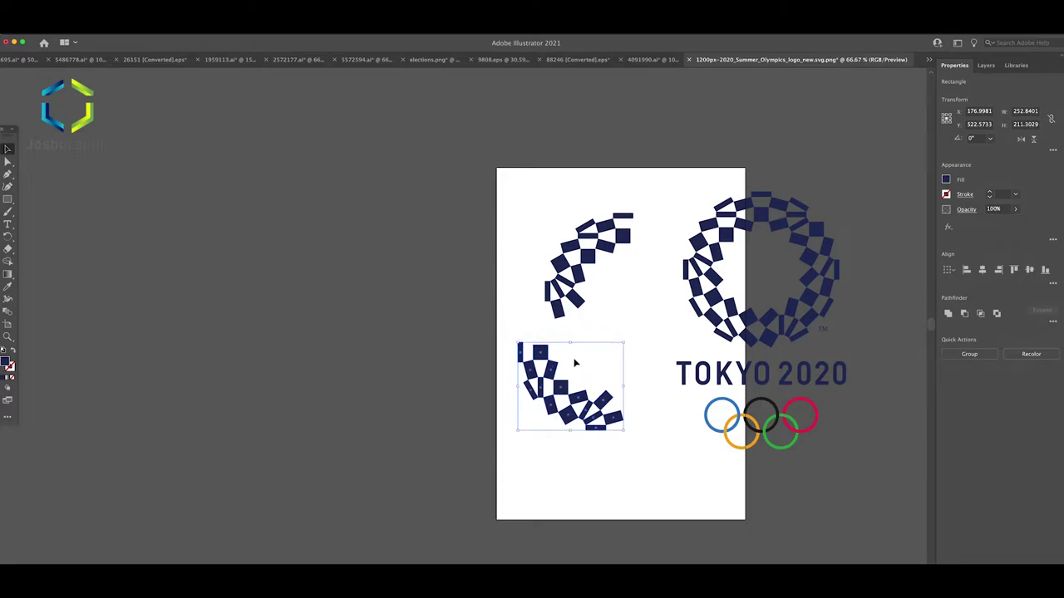
scroll(573, 365, right, 2)
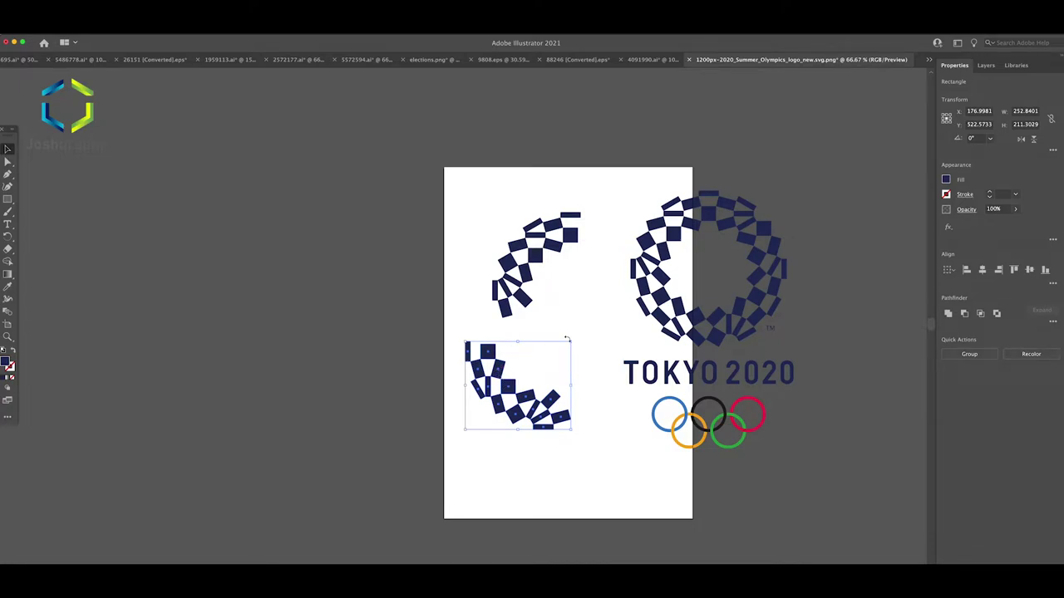
drag(566, 338, 389, 333)
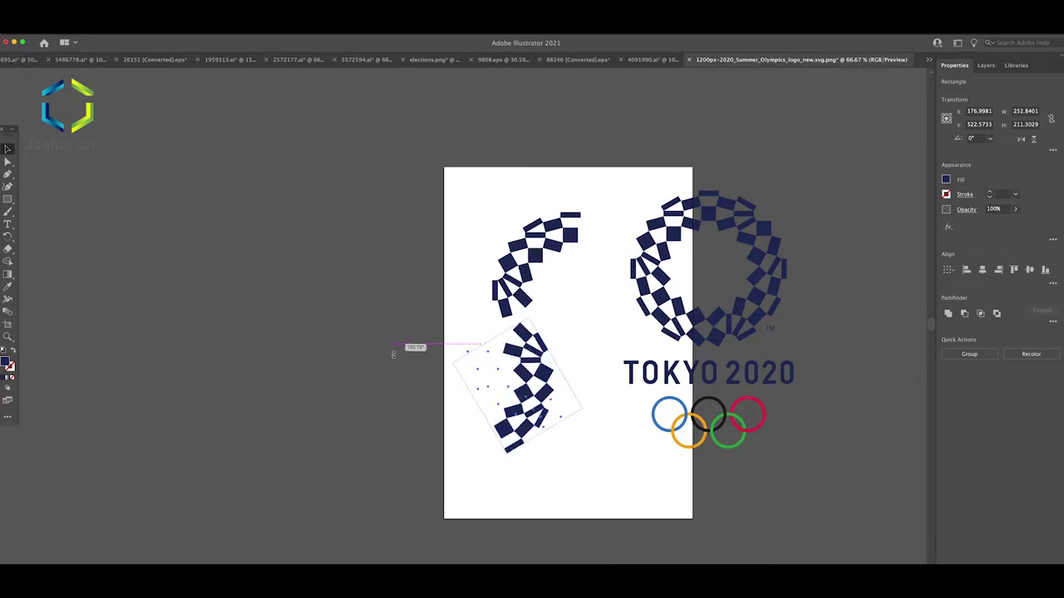
Step: Move the rotated copy onto the reference ring's right side and line up a square
mouse_move(388, 333)
mouse_down()
mouse_move(497, 406)
mouse_move(613, 268)
mouse_move(818, 204)
mouse_up()
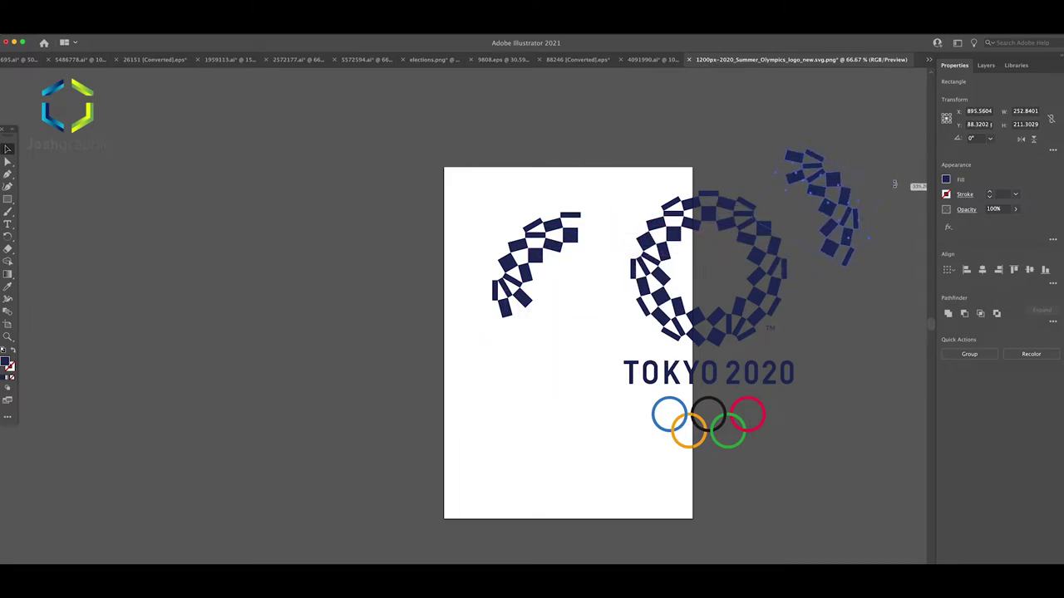
drag(894, 185, 779, 243)
scroll(780, 243, up, 3)
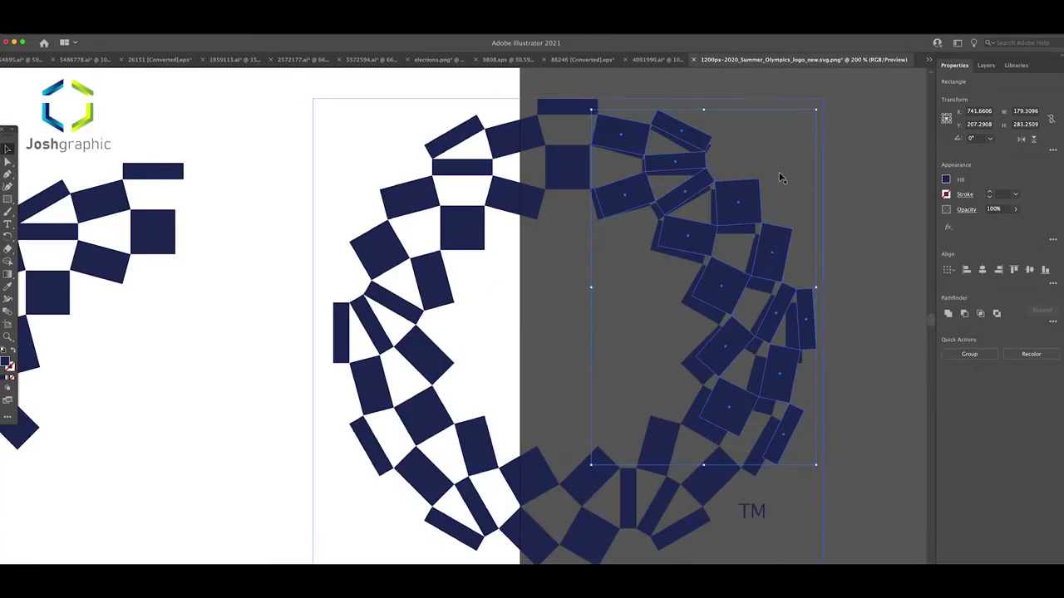
drag(816, 107, 823, 110)
drag(750, 194, 742, 203)
click(742, 203)
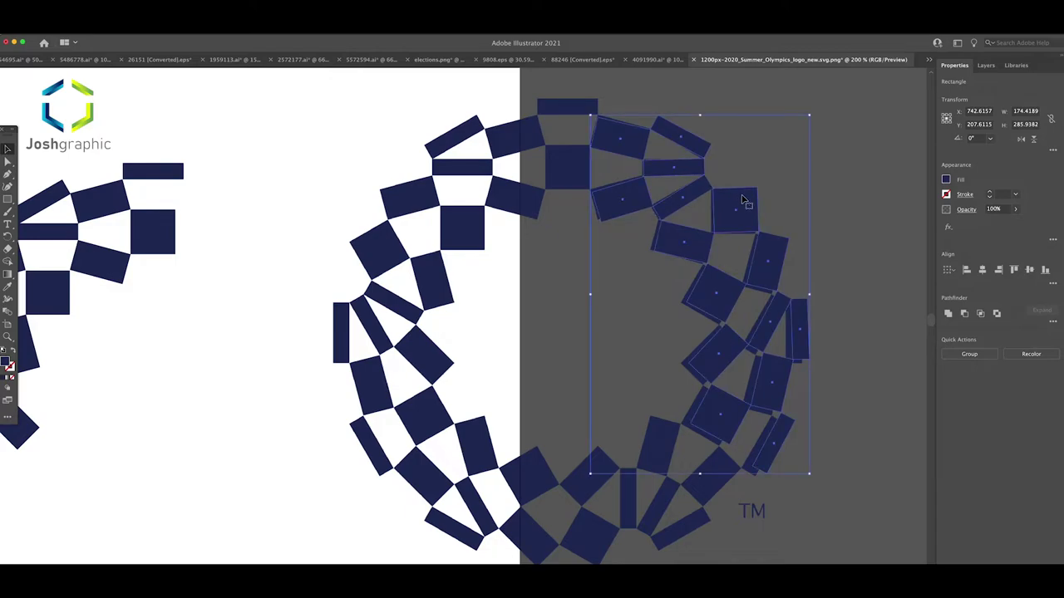
Step: Fine-tune the right-half shapes with small rotations and nudges to match the reference squares
drag(813, 110, 816, 114)
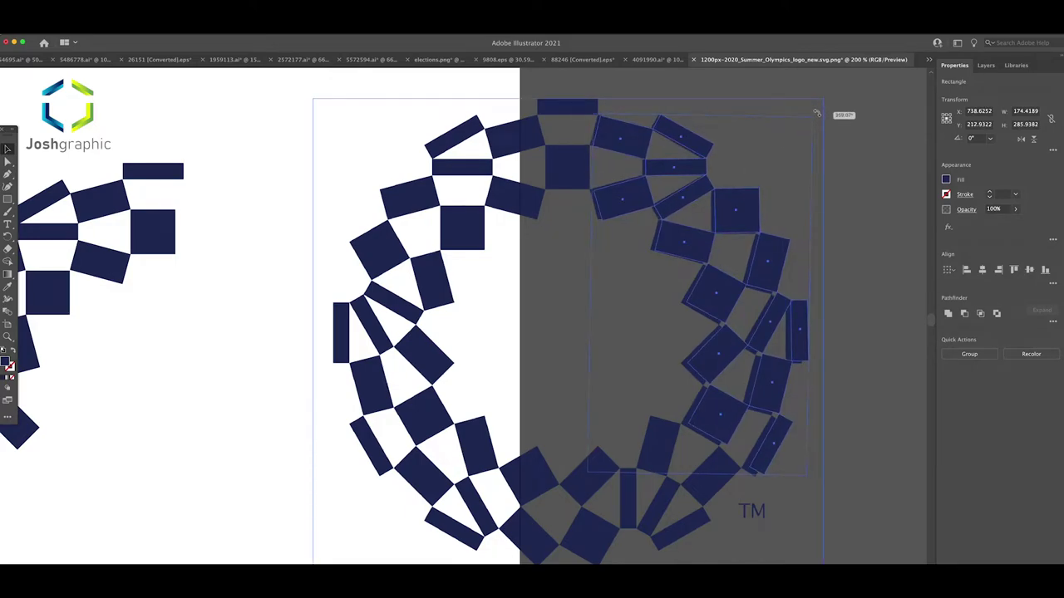
drag(698, 139, 695, 139)
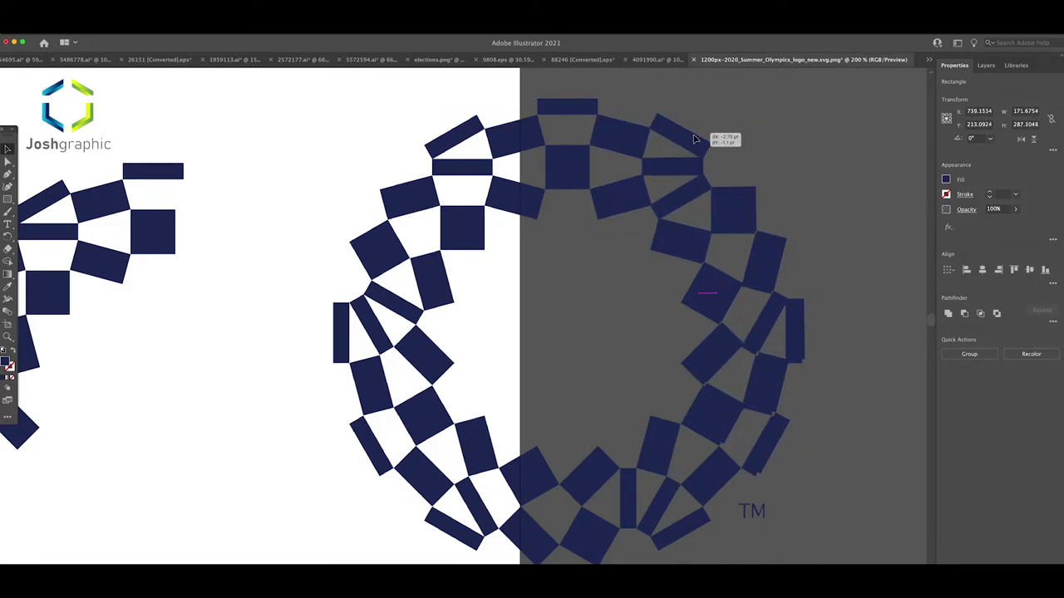
scroll(695, 139, down, 2)
scroll(695, 138, down, 2)
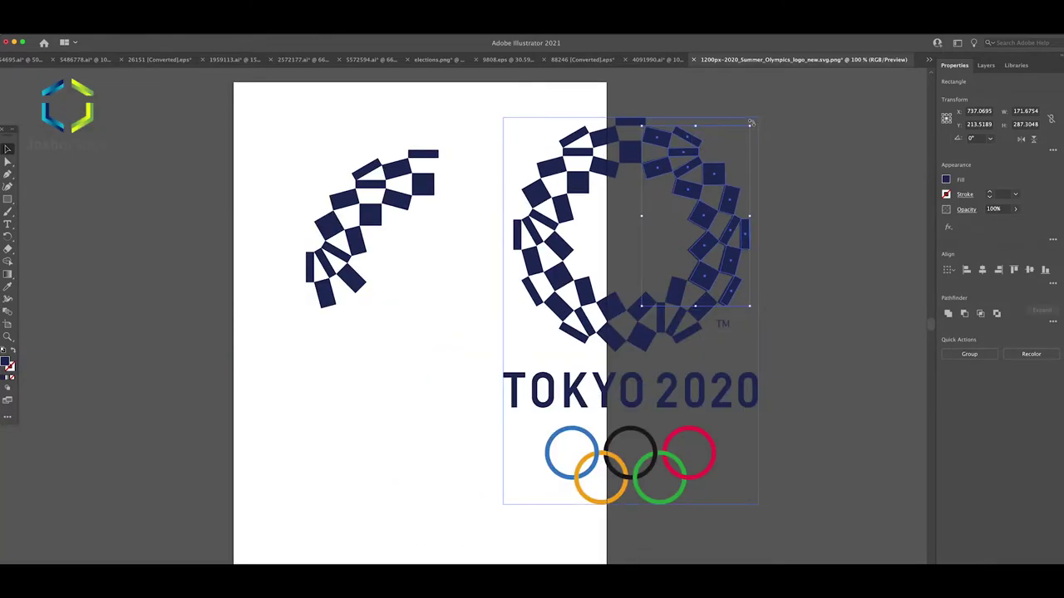
drag(751, 123, 754, 124)
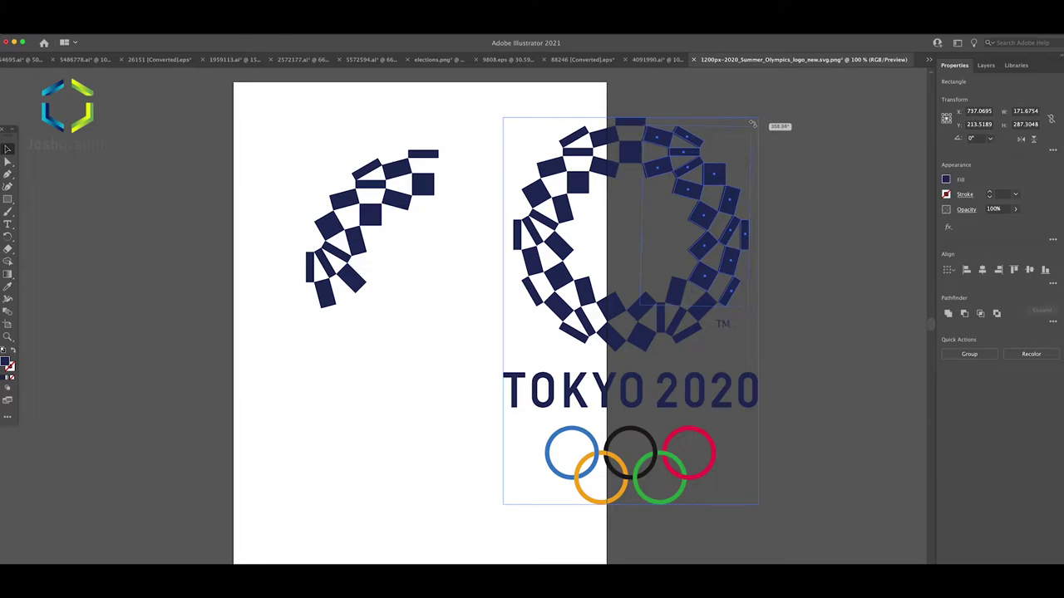
scroll(680, 140, up, 2)
scroll(680, 139, up, 2)
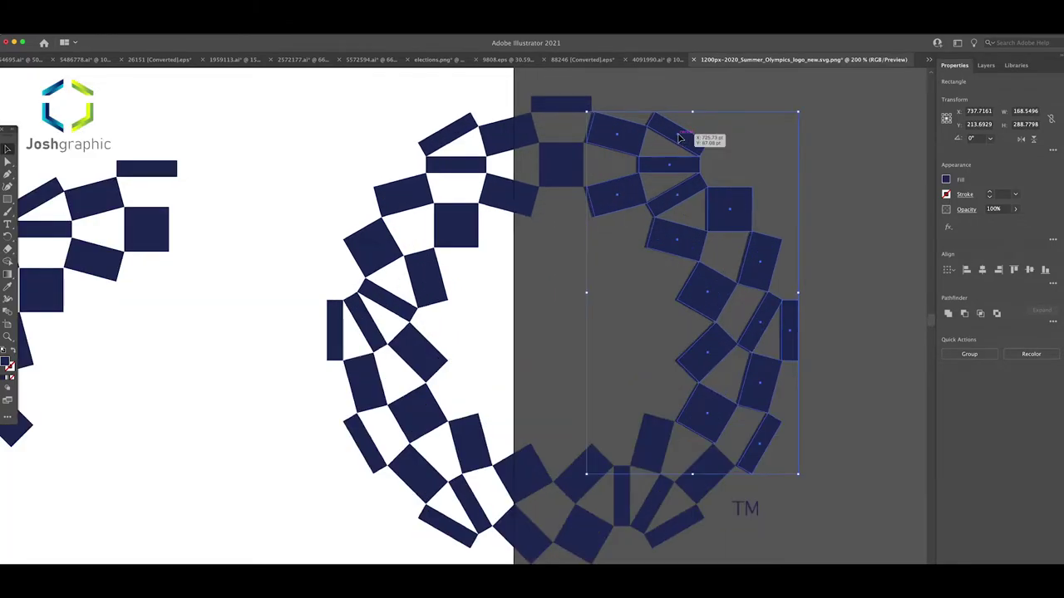
drag(677, 137, 673, 139)
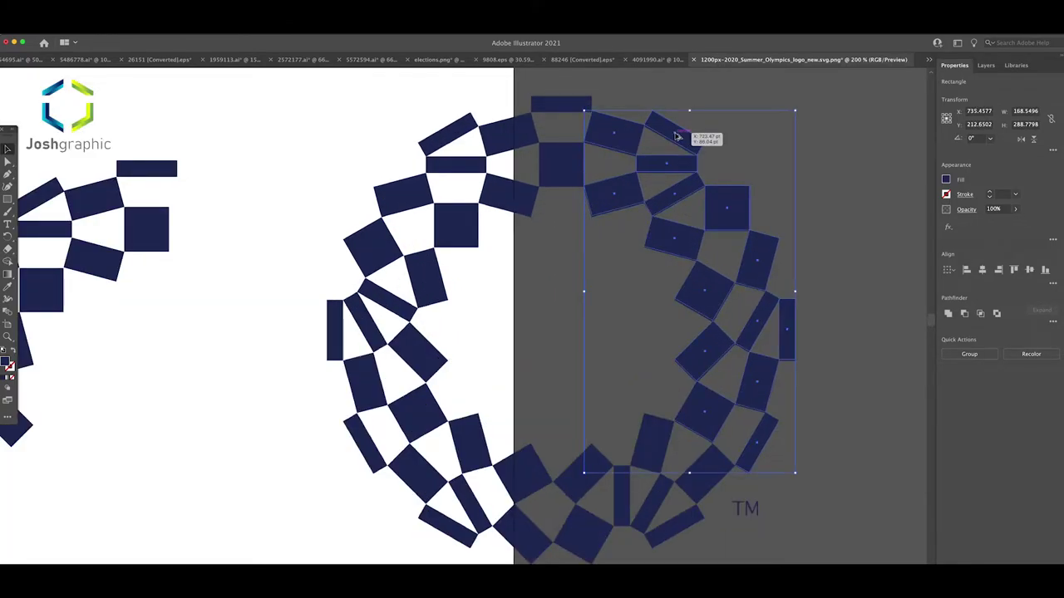
scroll(673, 138, down, 1)
scroll(673, 139, up, 3)
scroll(673, 140, down, 3)
scroll(673, 140, down, 2)
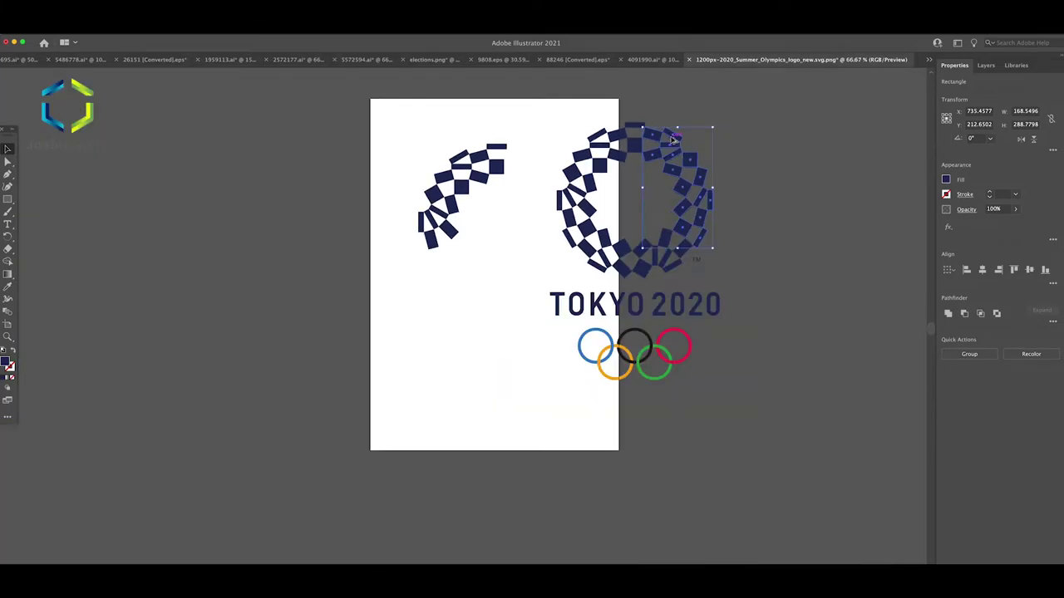
scroll(673, 140, up, 1)
Step: Bring the right arc onto the artboard and group all its pieces
drag(675, 139, 460, 214)
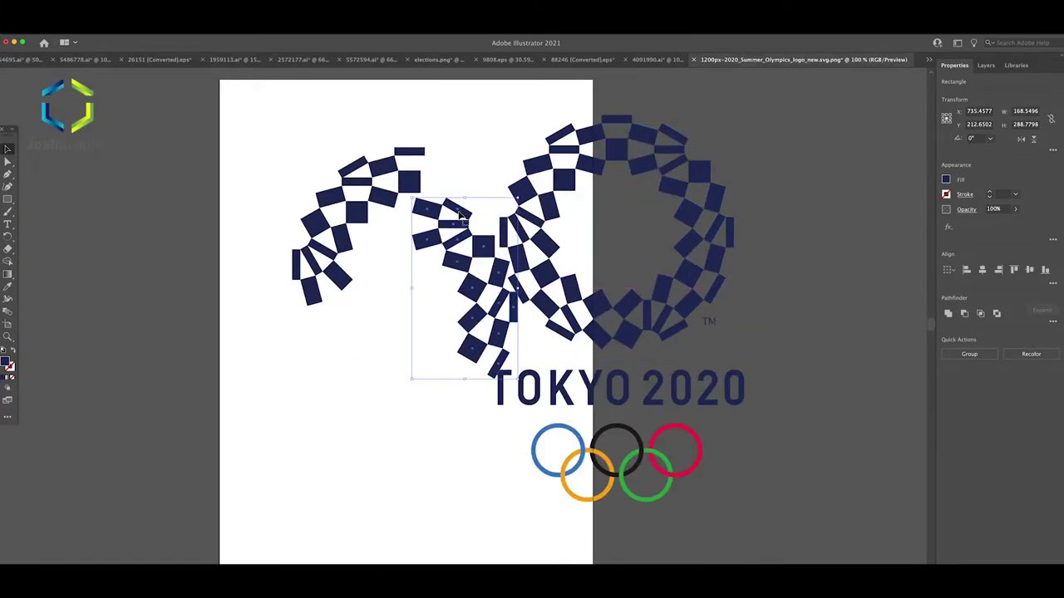
mouse_move(631, 155)
mouse_down()
mouse_move(781, 173)
mouse_move(821, 193)
mouse_up()
scroll(422, 253, up, 1)
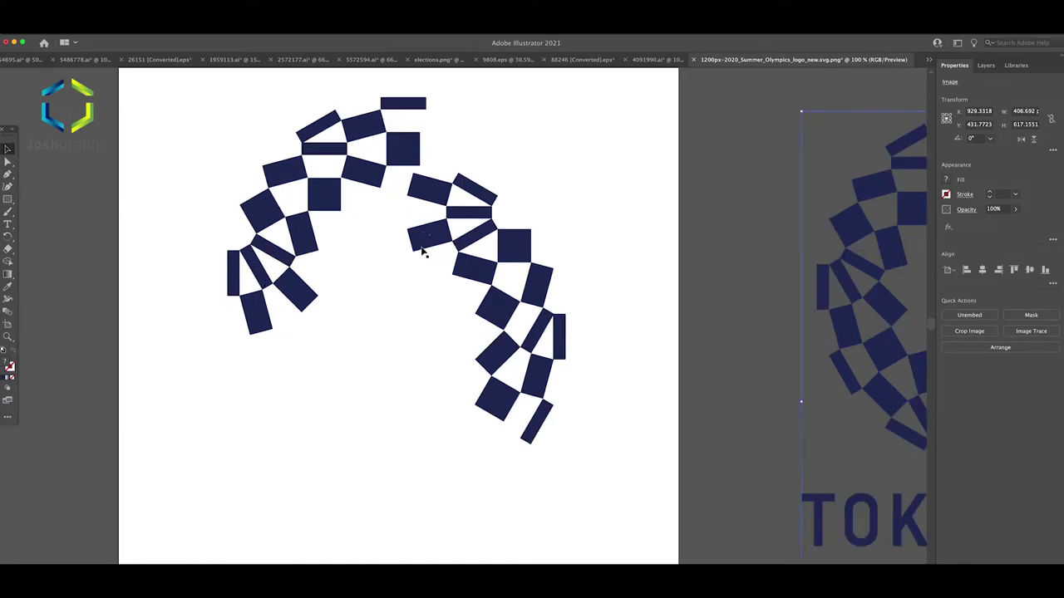
click(493, 198)
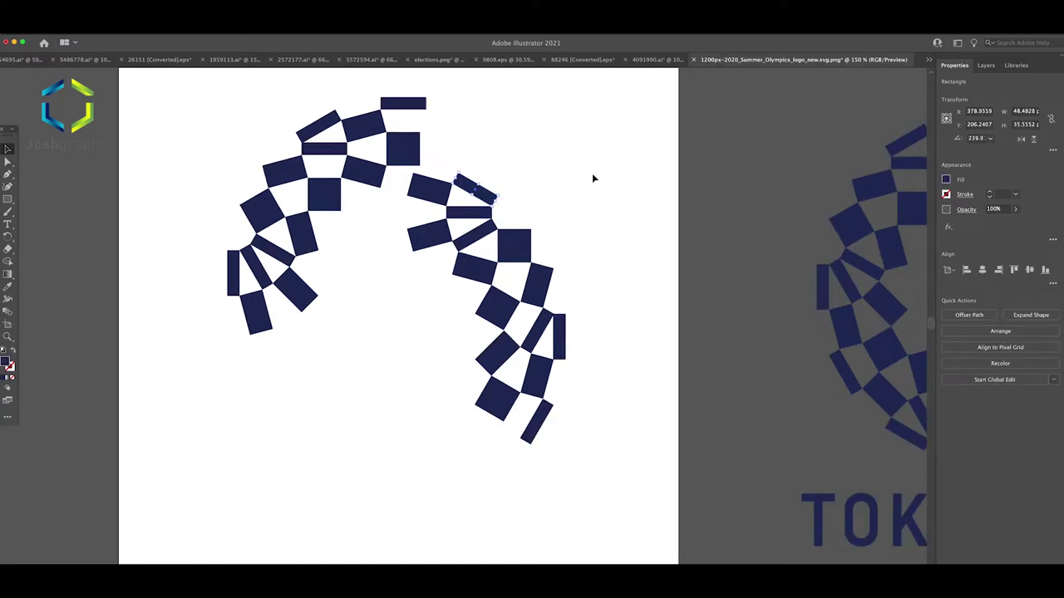
drag(594, 173, 441, 451)
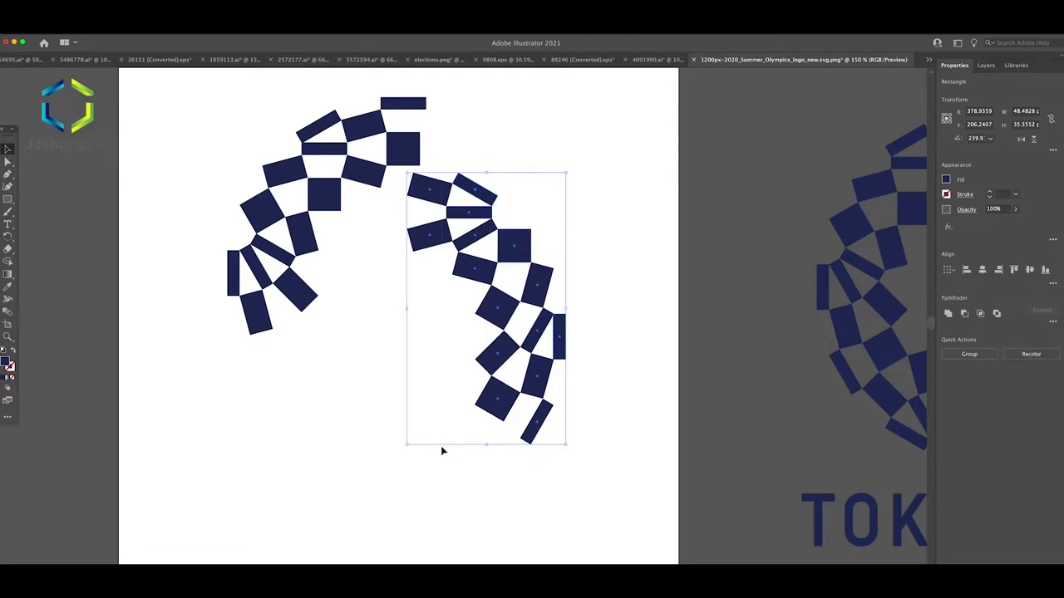
right_click(507, 257)
click(524, 308)
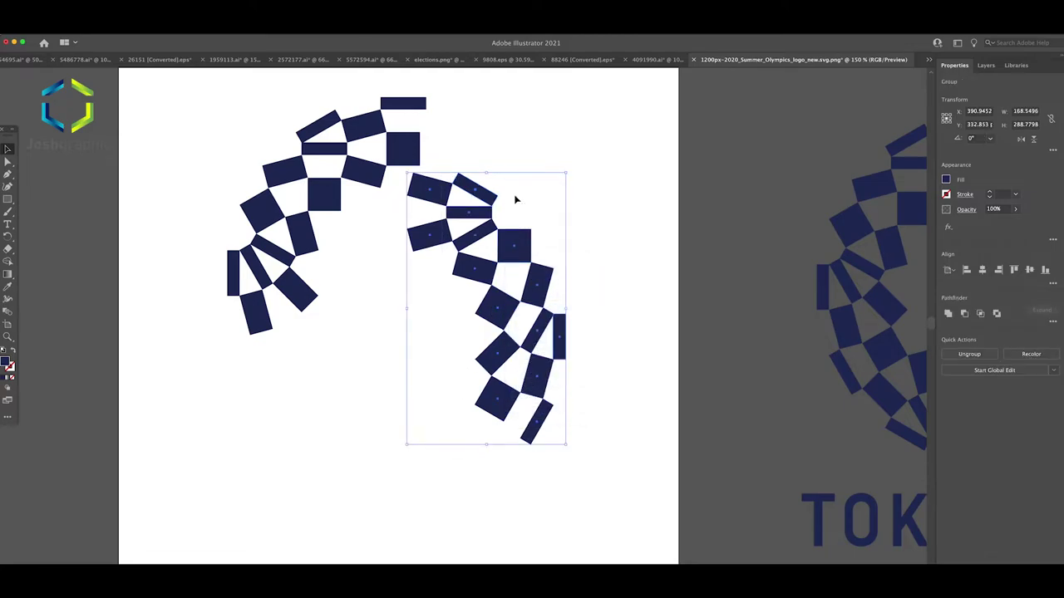
Step: Place the right arc beside the left arc, tilt it about 10°, and overlay the reference emblem
drag(522, 248, 562, 171)
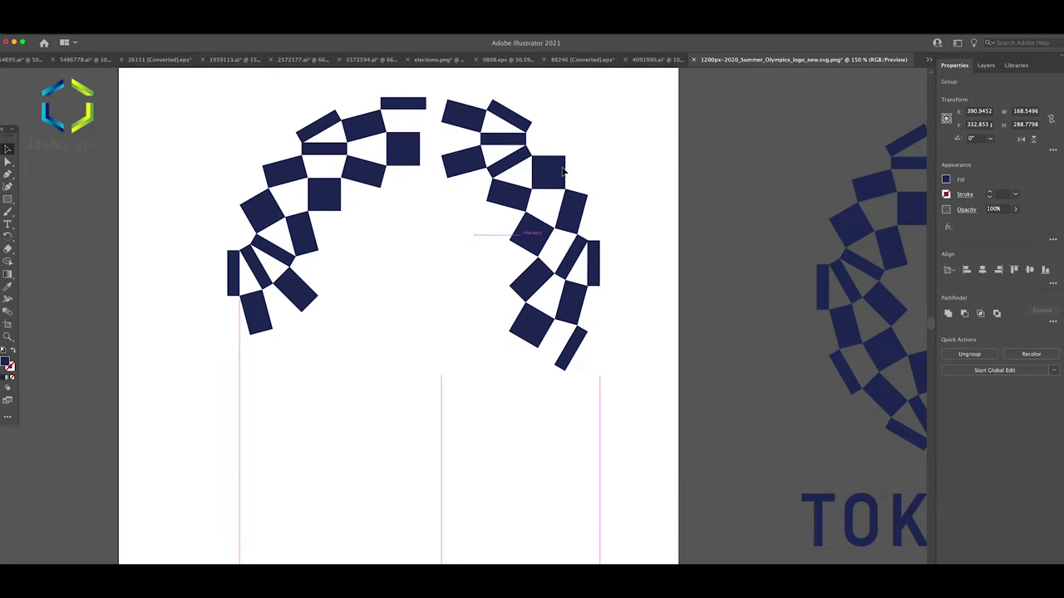
scroll(561, 171, down, 3)
scroll(582, 183, up, 1)
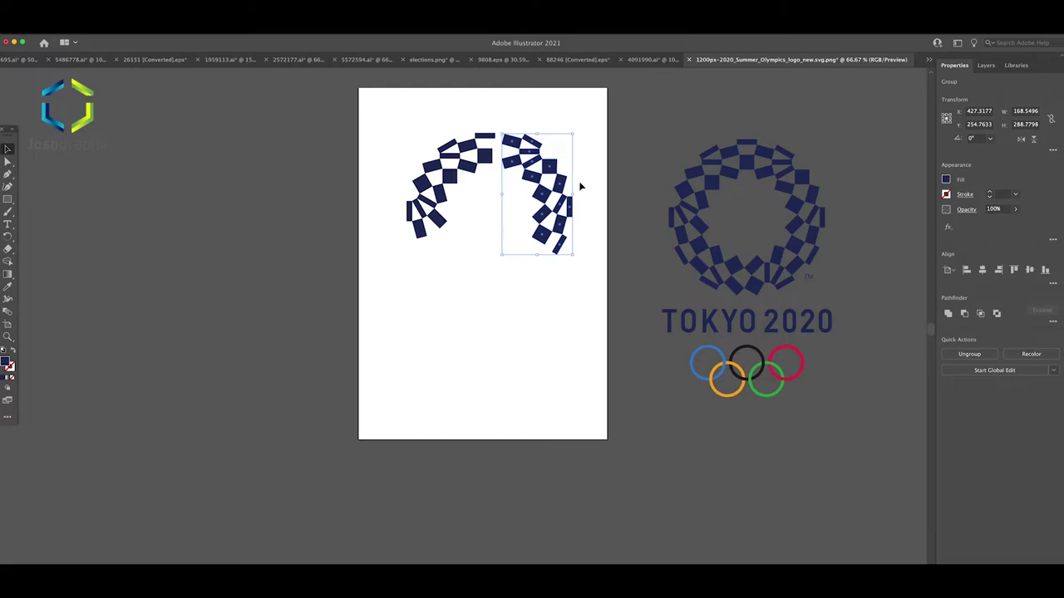
drag(576, 131, 565, 124)
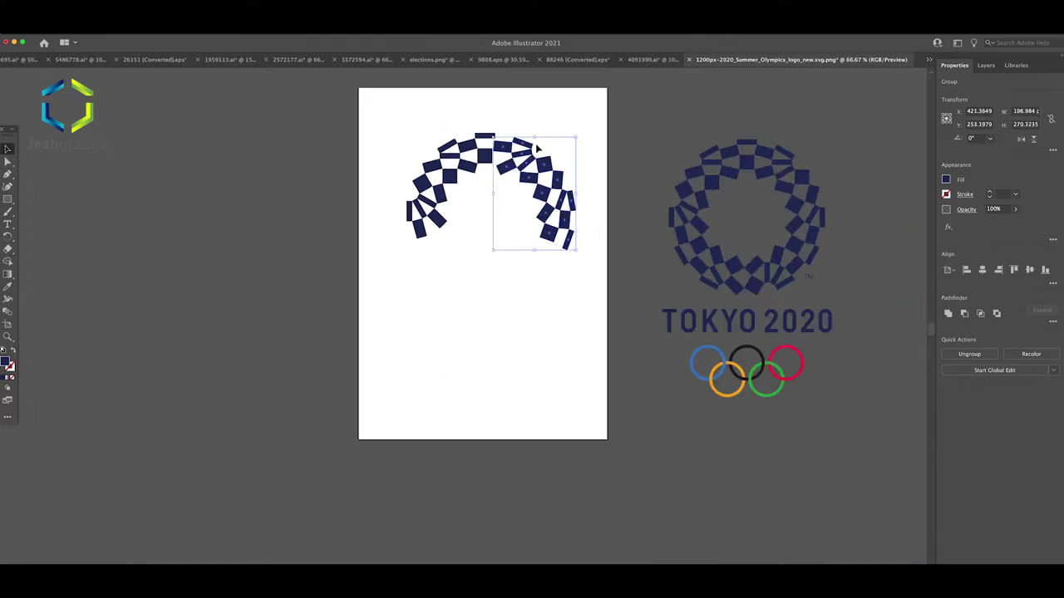
key(super+equal)
key(super+equal)
key(super+equal)
drag(462, 149, 465, 141)
key(super+minus)
key(super+minus)
key(super+minus)
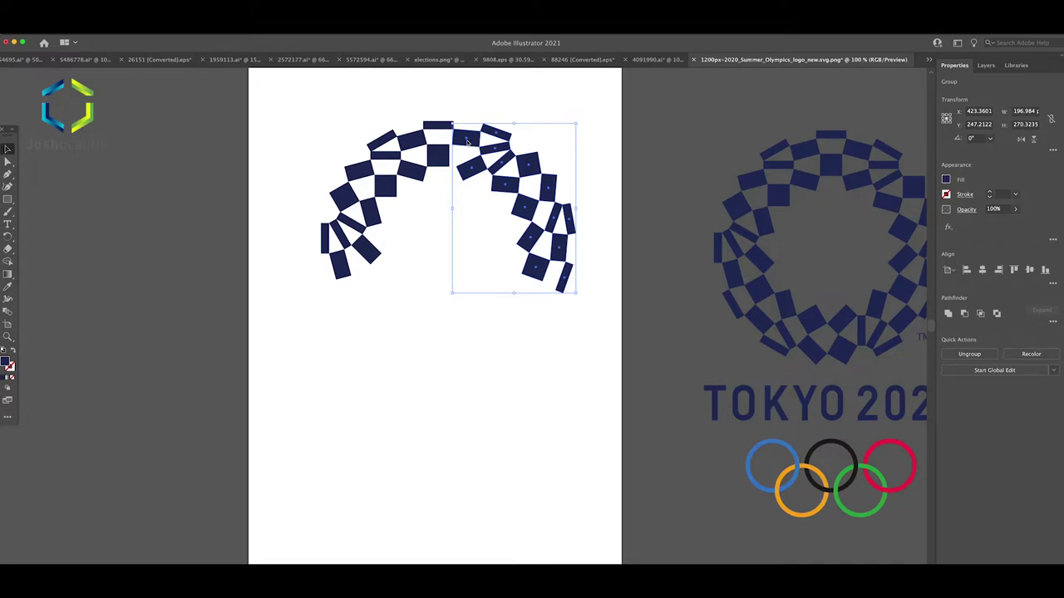
drag(798, 186, 445, 178)
drag(435, 214, 481, 255)
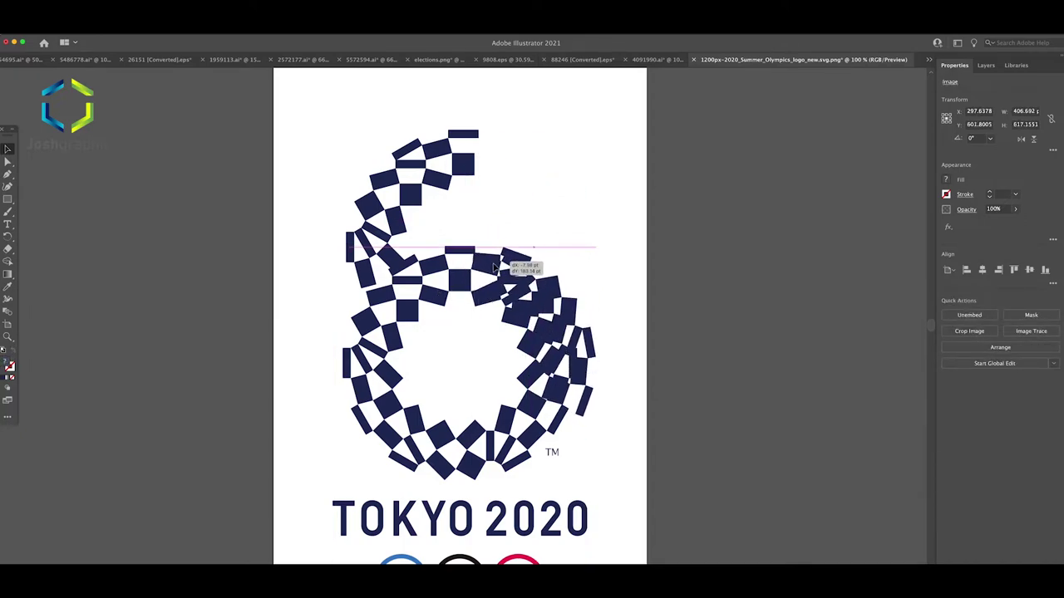
Step: Rotate and position the right arc over the reference ring's right side
mouse_move(482, 256)
mouse_down()
mouse_move(495, 208)
mouse_move(496, 268)
mouse_up()
mouse_move(600, 242)
mouse_down()
mouse_move(613, 257)
mouse_move(498, 271)
mouse_up()
scroll(468, 307, up, 2)
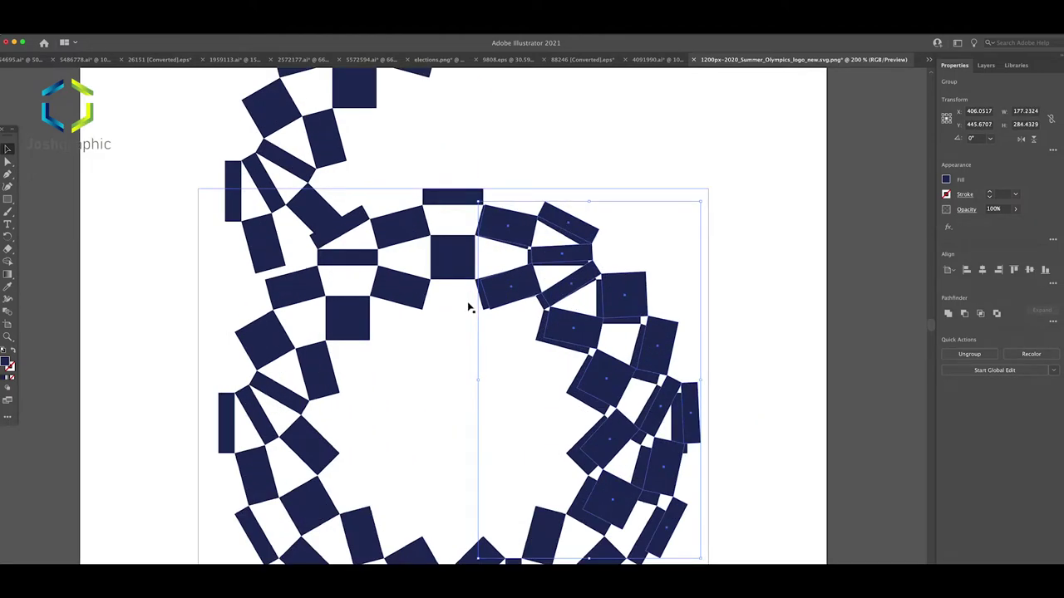
scroll(468, 308, up, 1)
mouse_move(814, 154)
mouse_down()
mouse_move(561, 197)
mouse_move(533, 183)
mouse_up()
Step: Raise the right arc to meet the left arc and move the reference emblem left of the artboard
scroll(536, 182, down, 2)
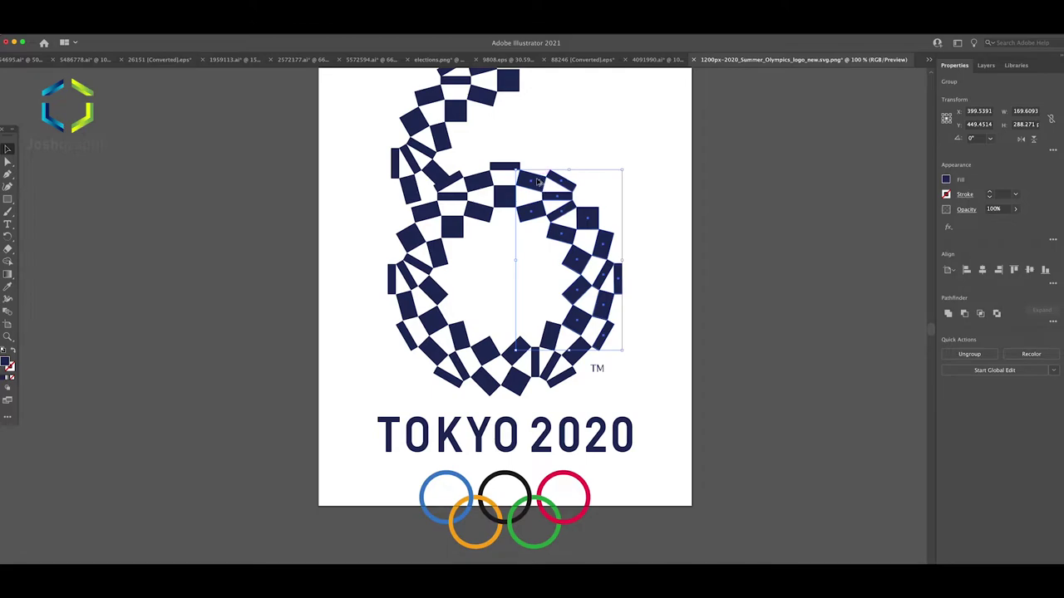
scroll(538, 181, down, 1)
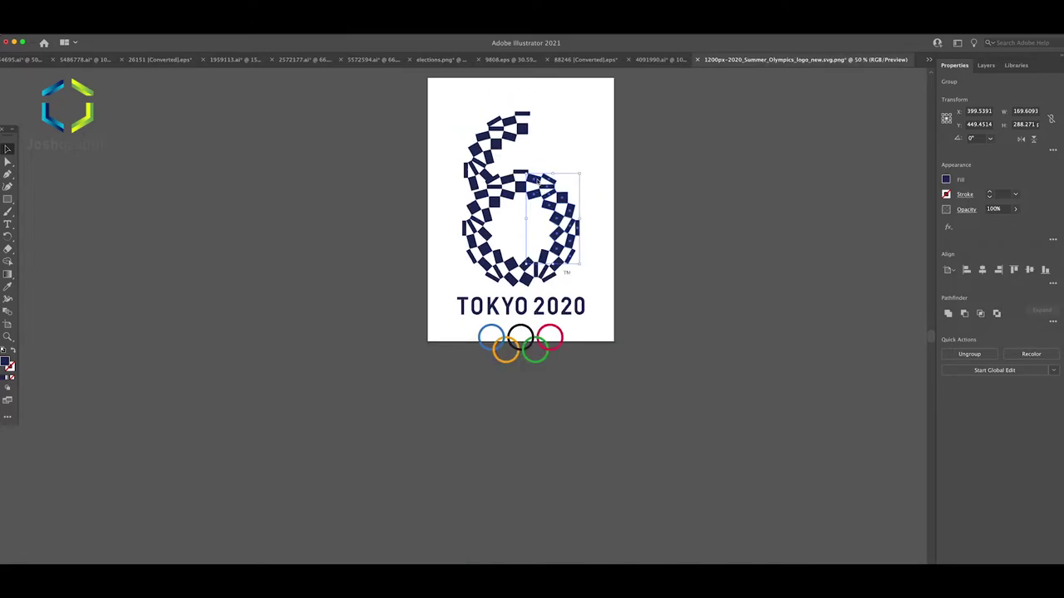
drag(538, 180, 541, 119)
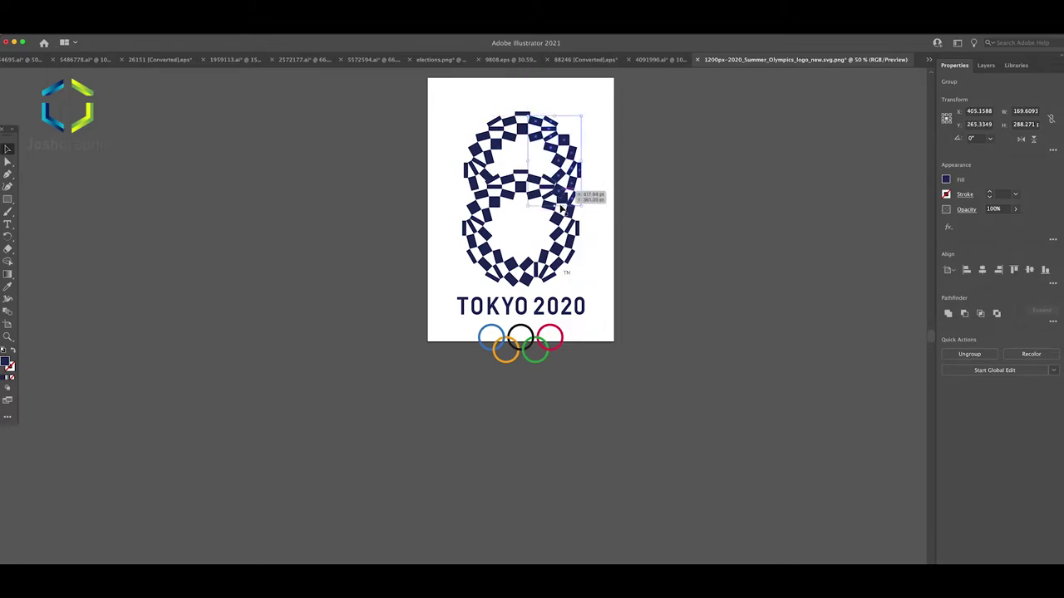
mouse_move(549, 255)
mouse_down()
mouse_move(407, 292)
mouse_move(317, 291)
mouse_up()
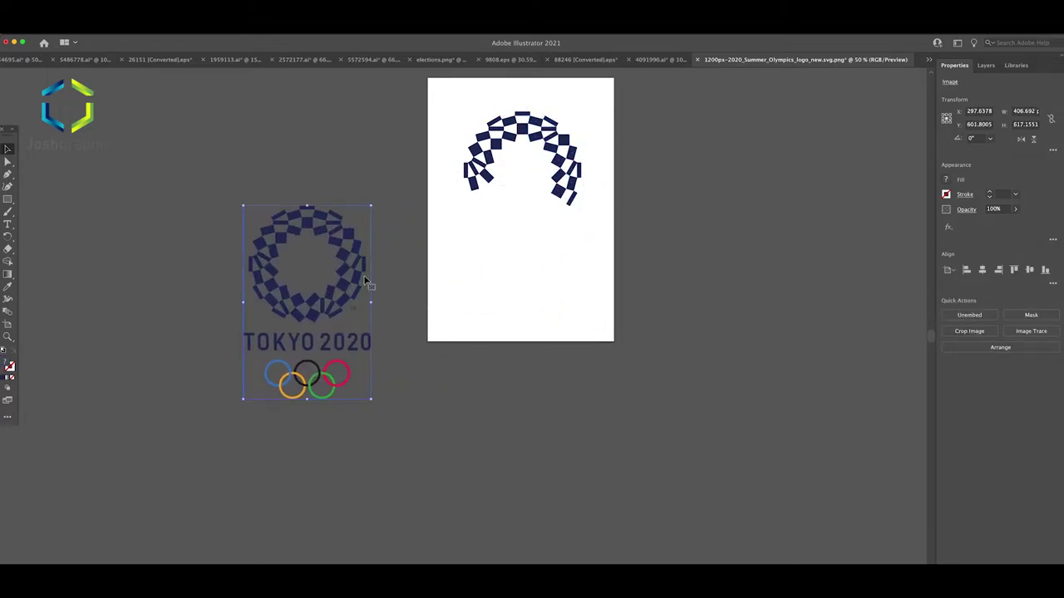
Step: Duplicate the right arc group and rotate the copy about 280°
scroll(452, 215, up, 1)
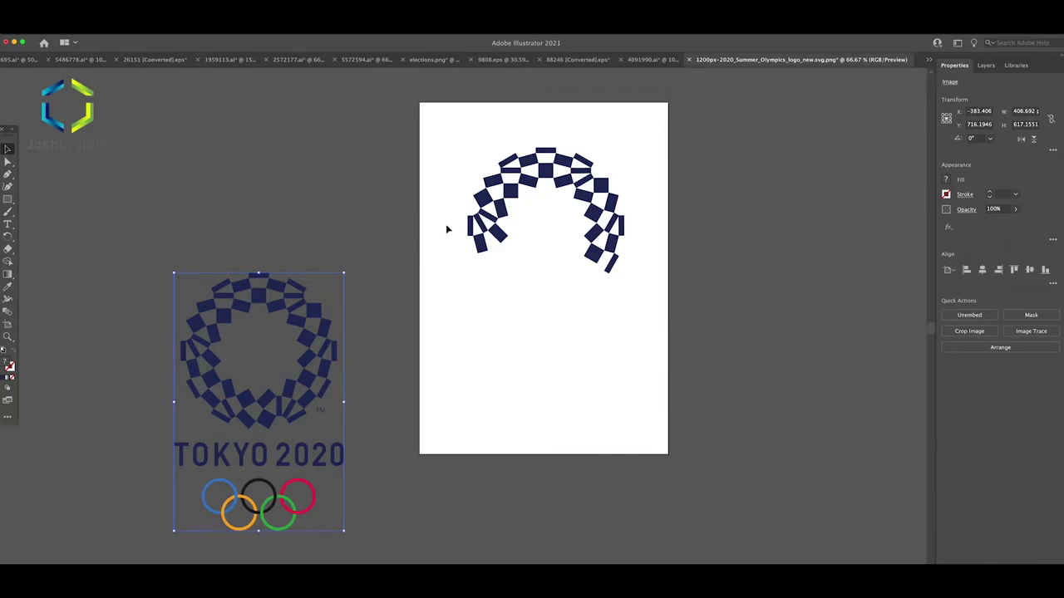
click(611, 207)
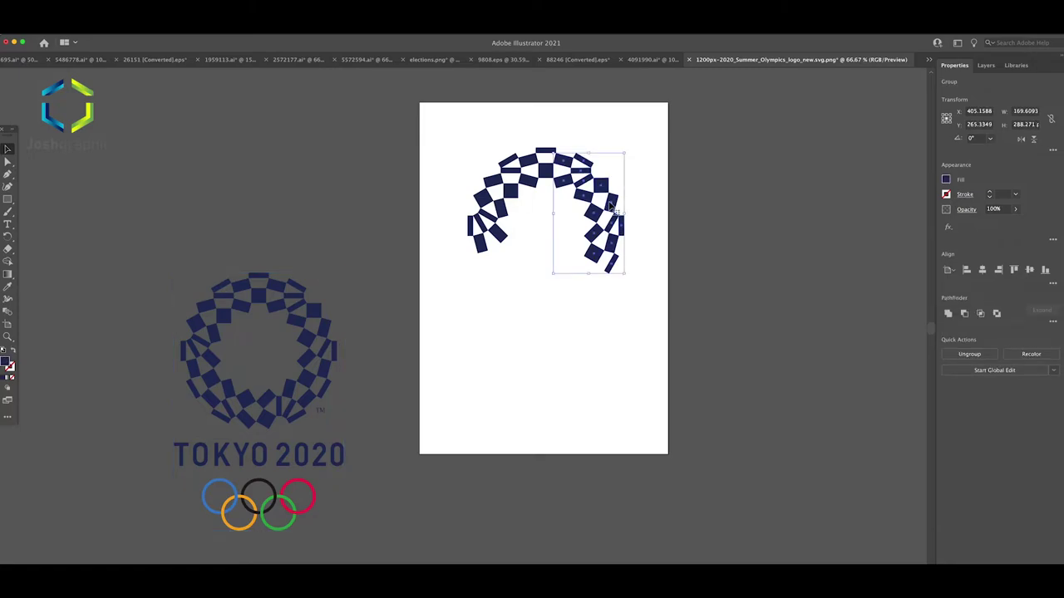
drag(611, 205, 566, 320)
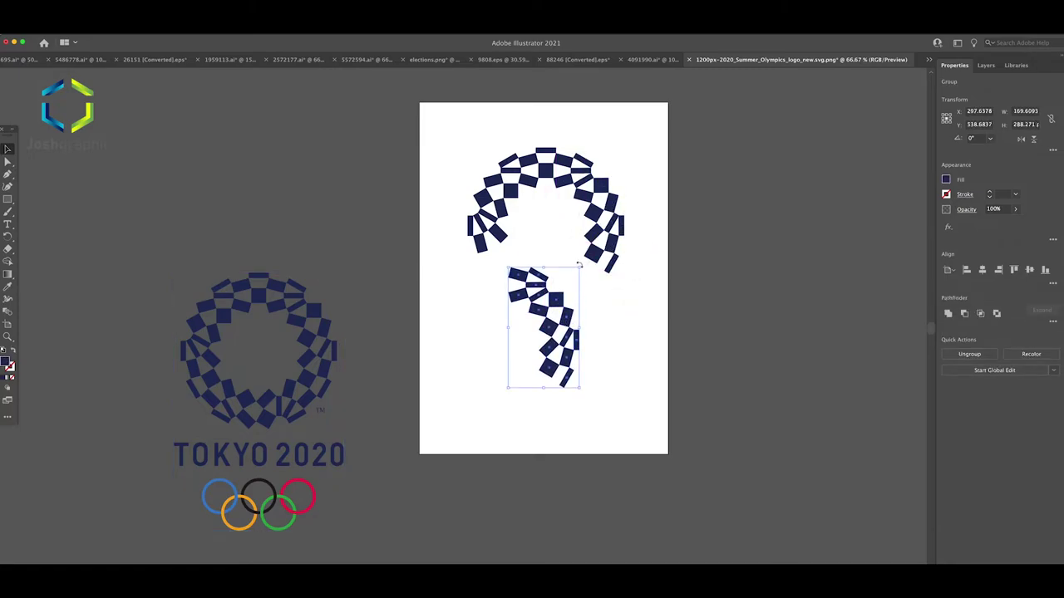
drag(580, 264, 601, 349)
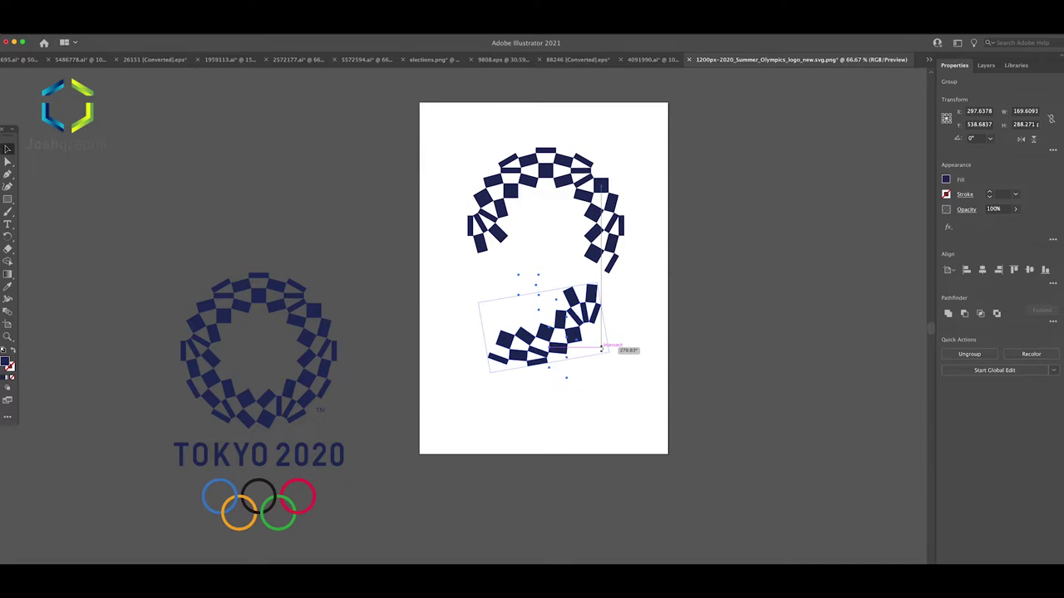
click(620, 336)
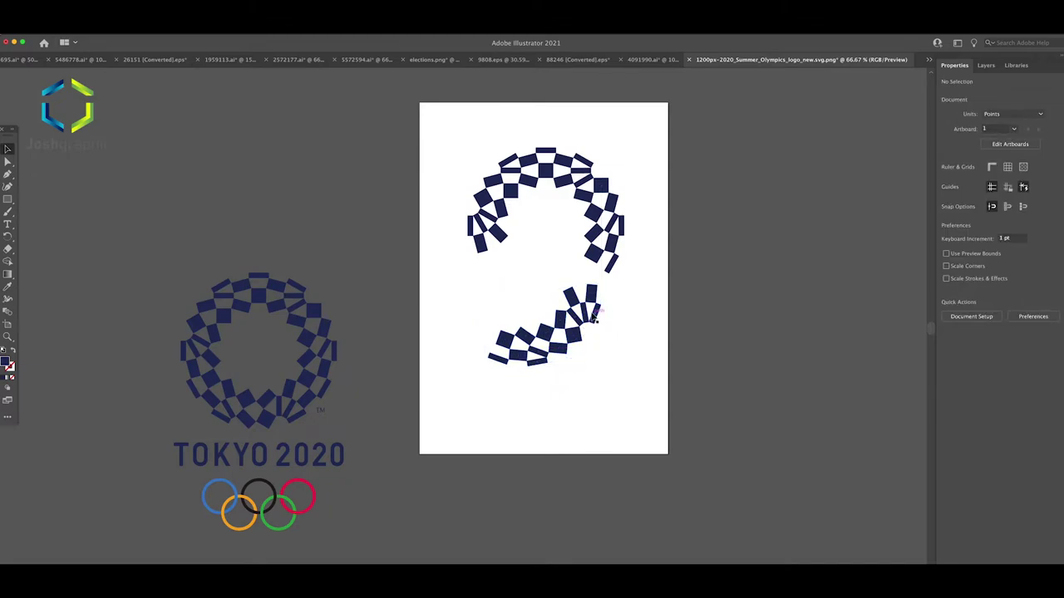
Step: Move the copy onto the reference ring's lower section and align it with a slight rotation
drag(588, 308, 416, 372)
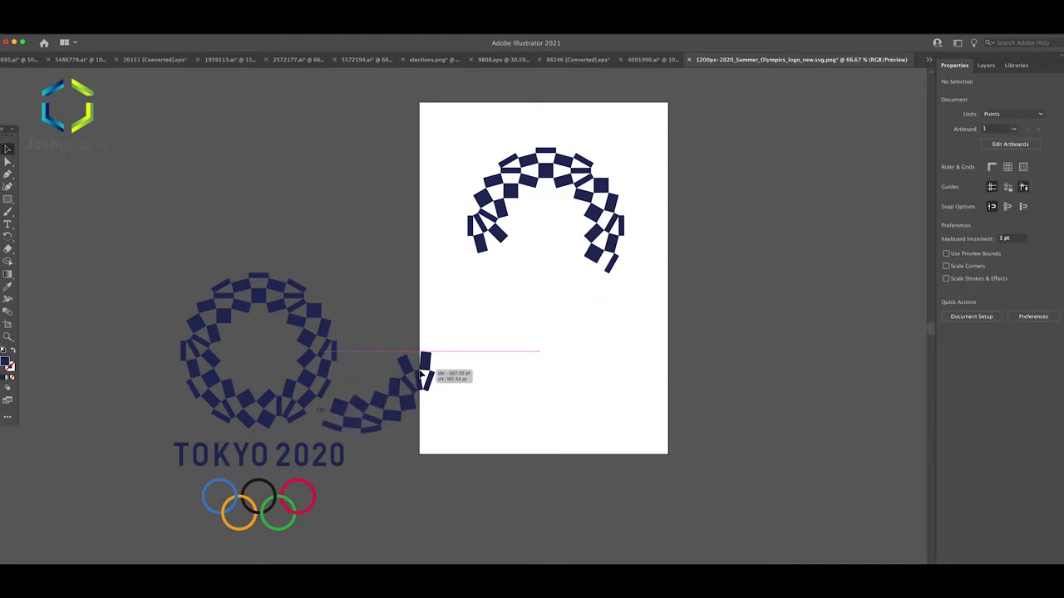
mouse_move(415, 372)
mouse_down()
mouse_move(270, 388)
mouse_move(329, 378)
mouse_move(397, 406)
mouse_up()
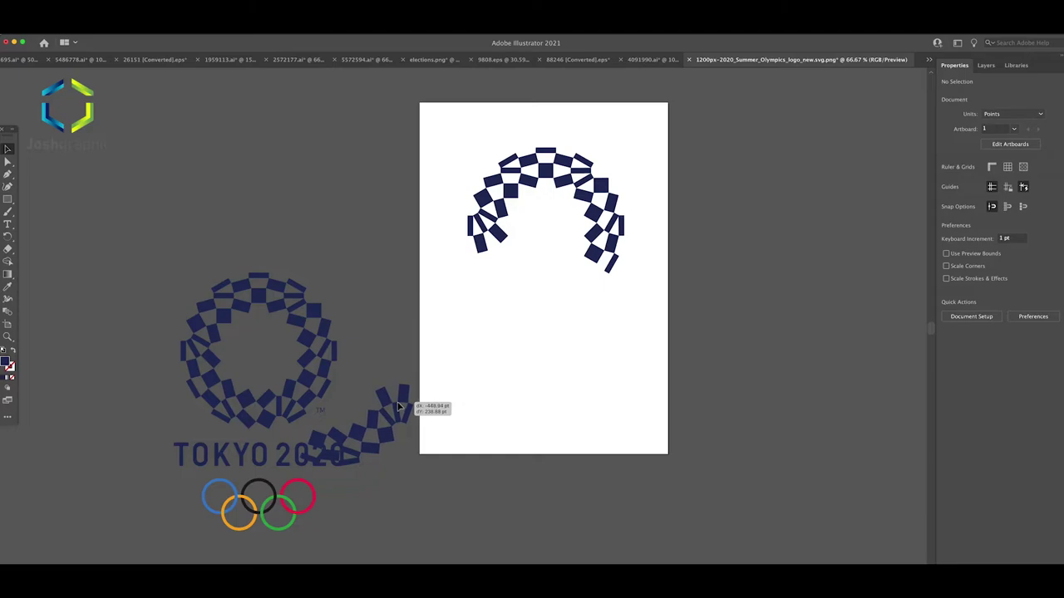
mouse_move(397, 406)
mouse_down()
mouse_move(379, 397)
mouse_move(422, 401)
mouse_move(304, 406)
mouse_up()
scroll(304, 407, up, 3)
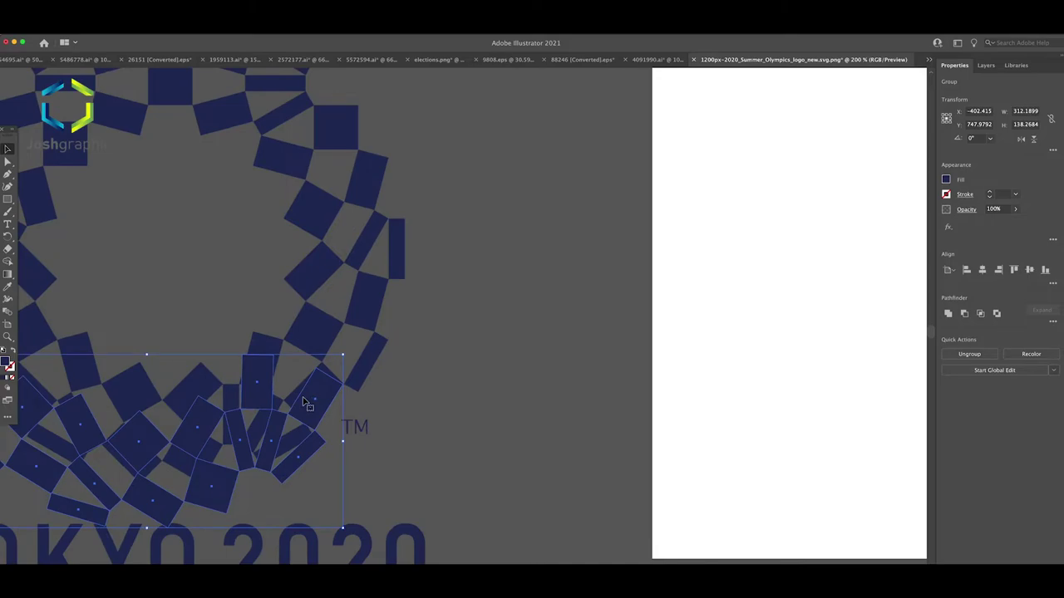
scroll(304, 406, left, 3)
scroll(436, 268, down, 3)
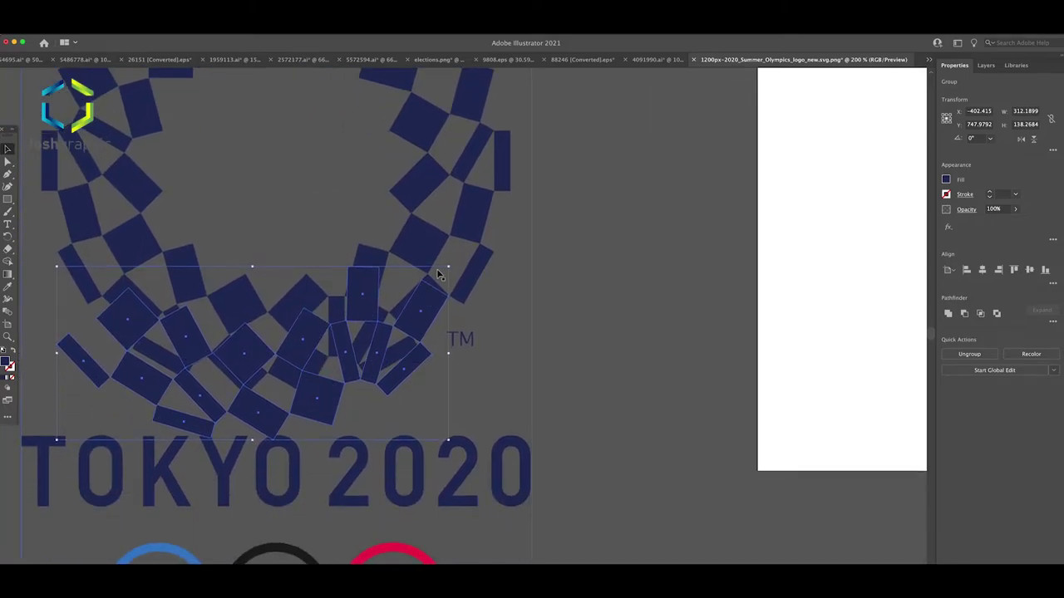
mouse_move(448, 264)
mouse_down()
mouse_move(428, 329)
mouse_move(440, 303)
mouse_up()
mouse_move(455, 232)
mouse_down()
mouse_move(440, 302)
mouse_move(574, 238)
mouse_up()
scroll(429, 303, down, 4)
scroll(430, 304, down, 1)
Step: Nudge the lower checker group down and left and resize it slightly
scroll(572, 247, up, 2)
scroll(566, 253, up, 1)
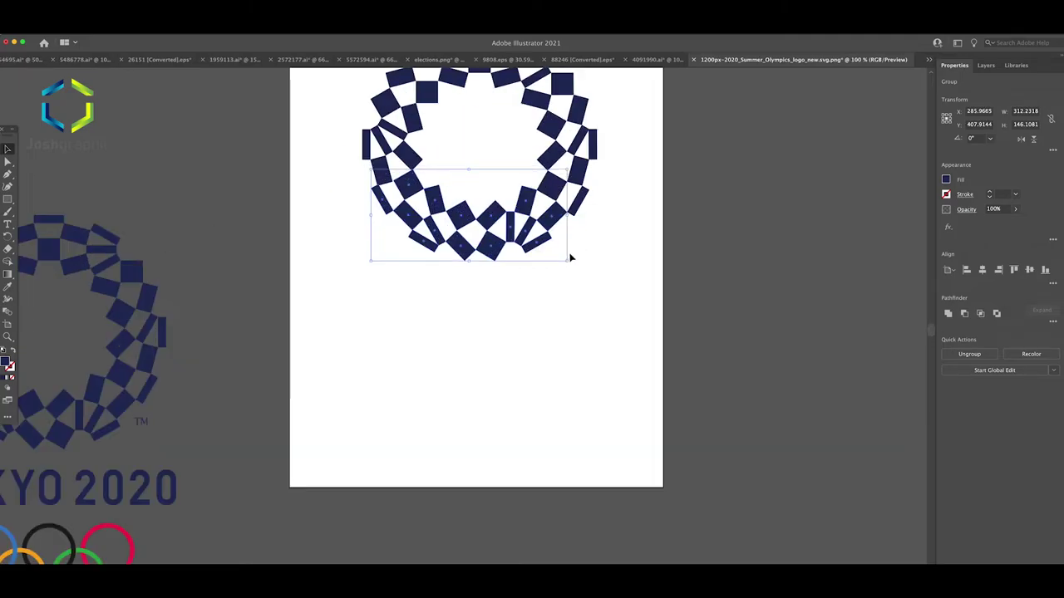
scroll(553, 301, up, 3)
scroll(555, 286, down, 2)
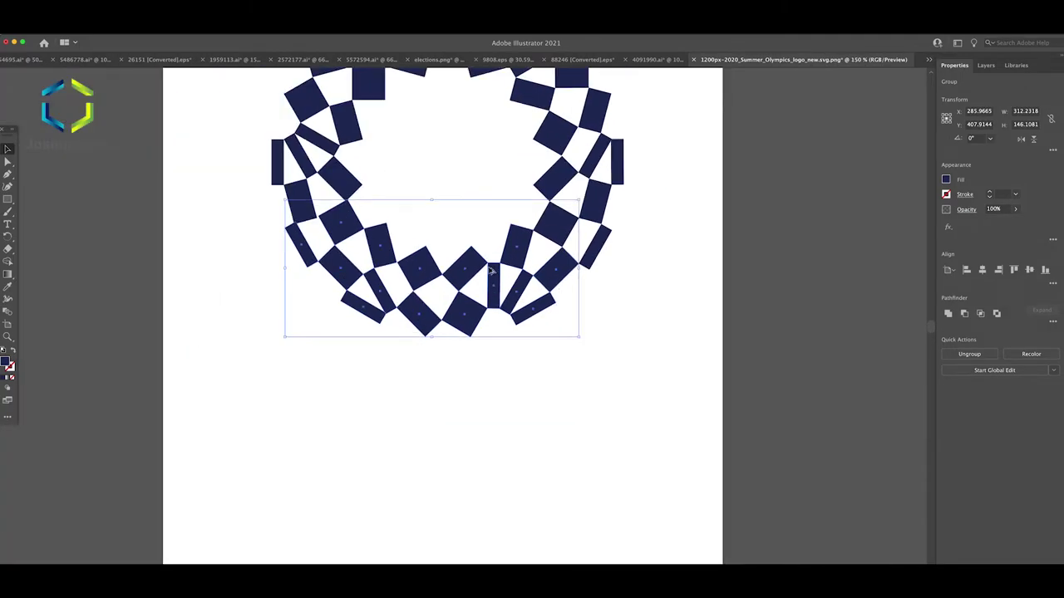
scroll(307, 222, up, 1)
scroll(308, 222, up, 1)
key(Down)
key(Down)
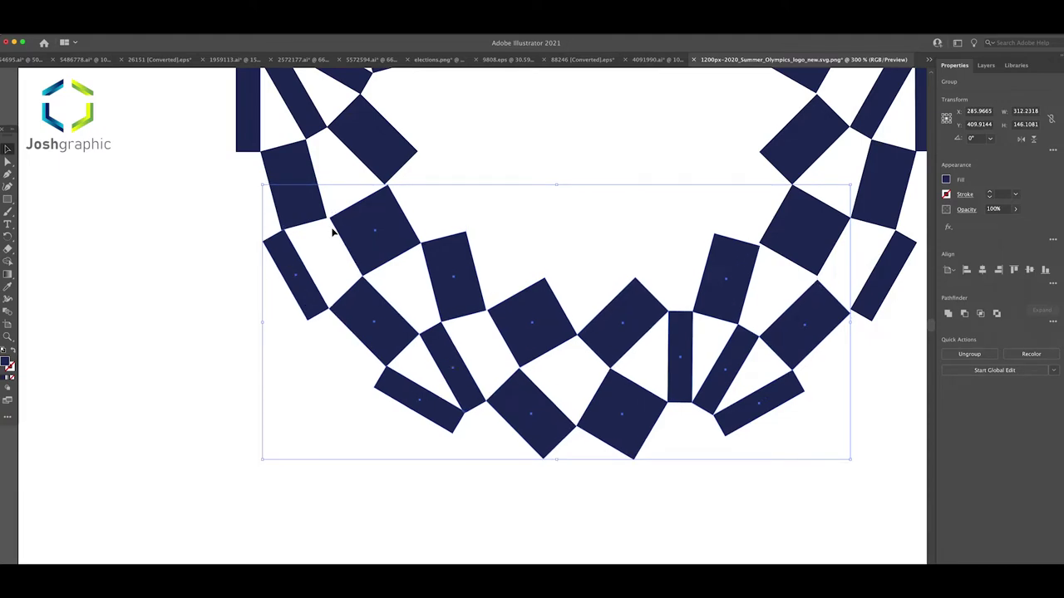
key(Left)
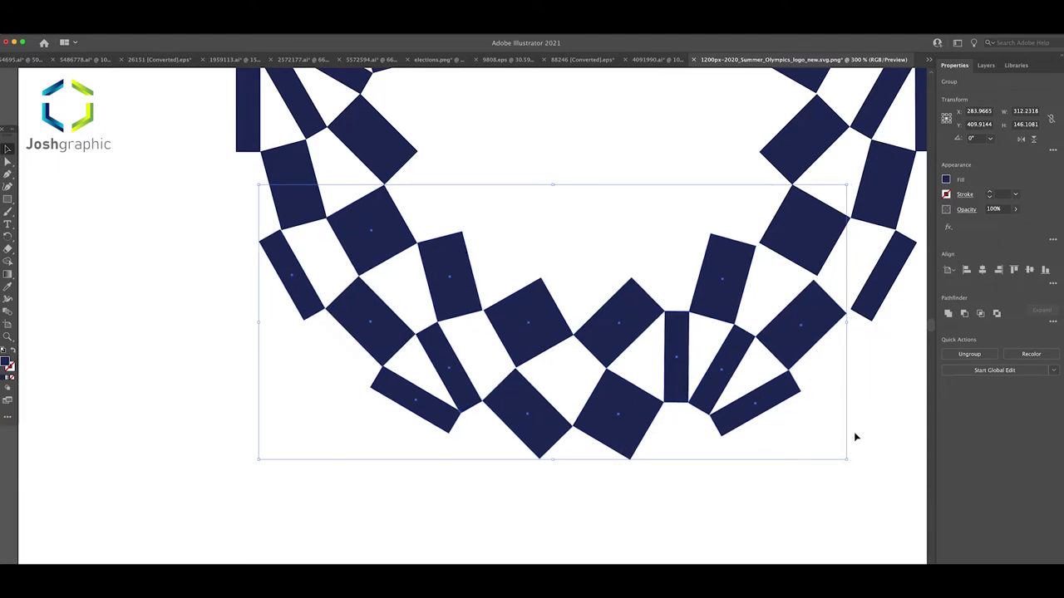
drag(847, 458, 849, 456)
drag(772, 355, 781, 356)
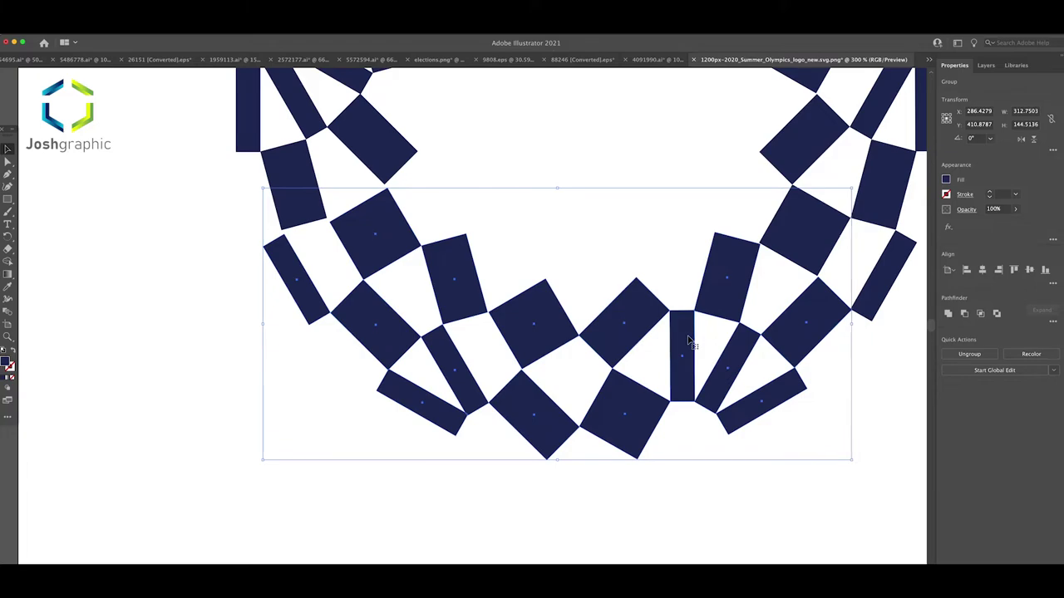
click(170, 166)
Step: Refine the lower group to 312.5723 × 144.9483 pt and bring the reference emblem toward the artboard
click(297, 250)
drag(851, 185, 850, 186)
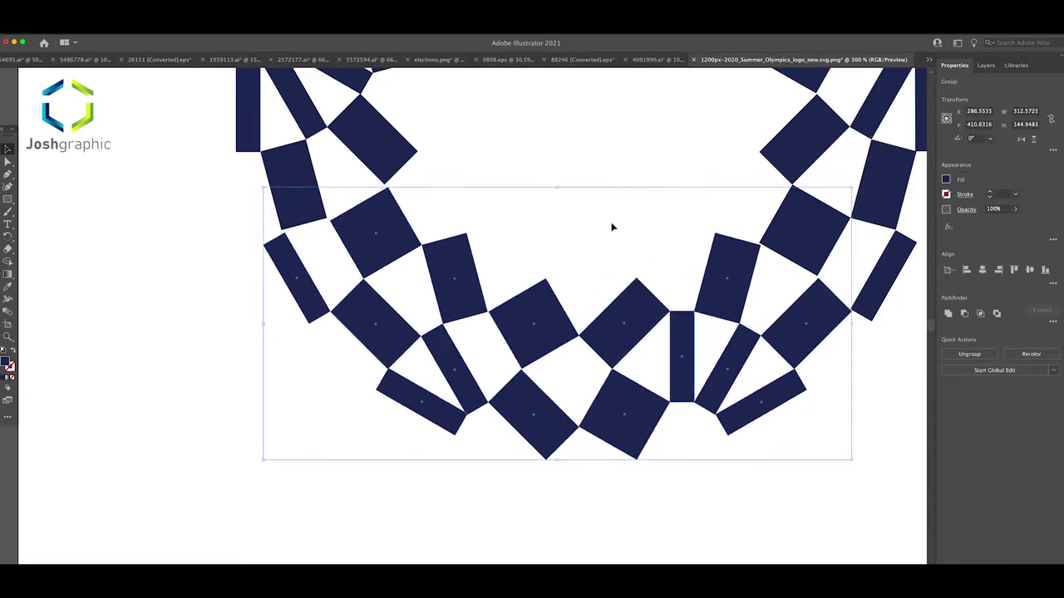
drag(408, 239, 405, 236)
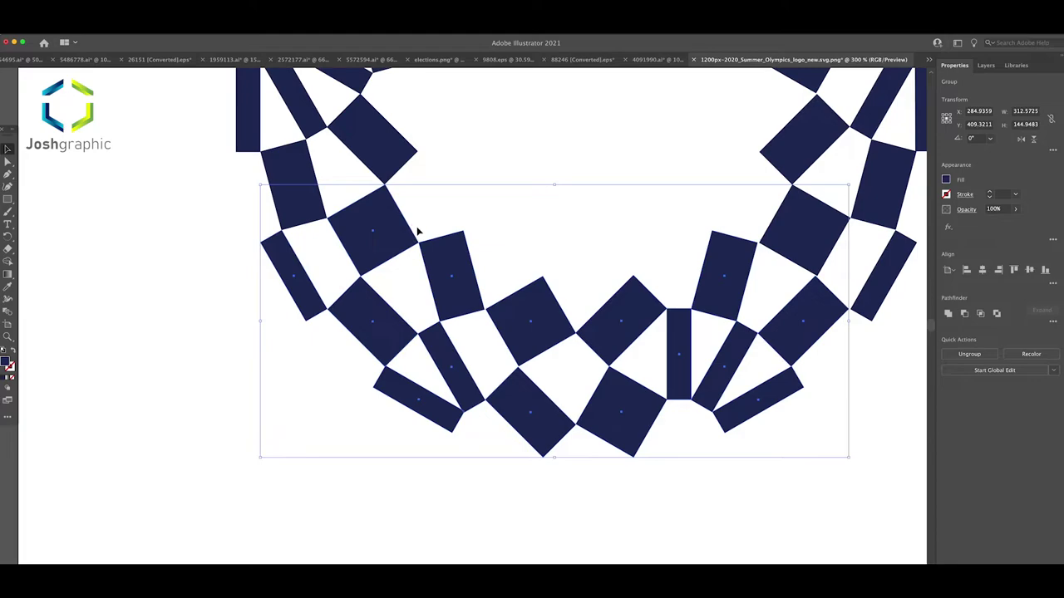
click(177, 266)
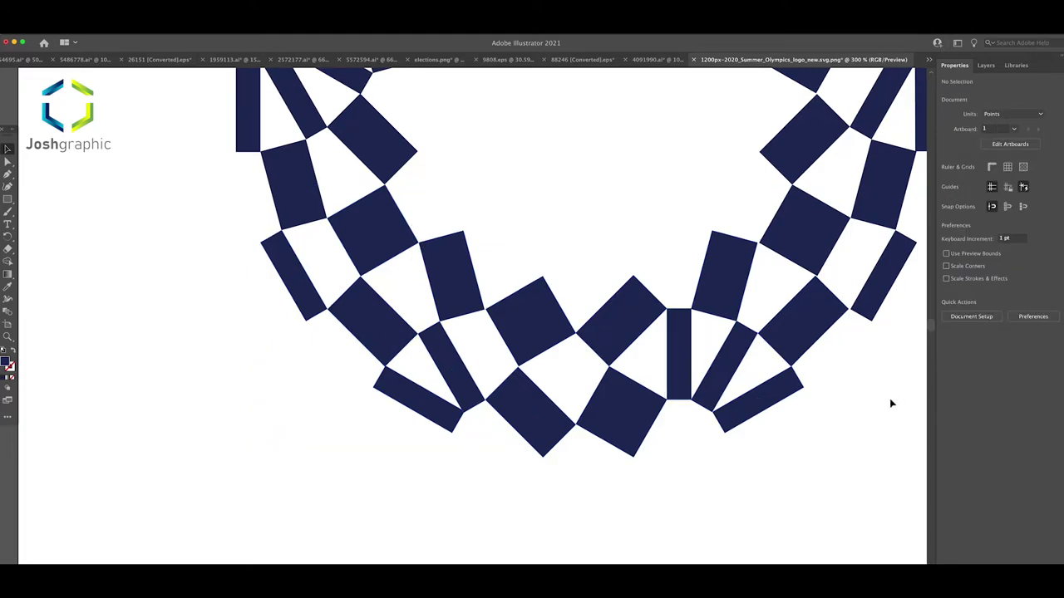
scroll(833, 384, down, 5)
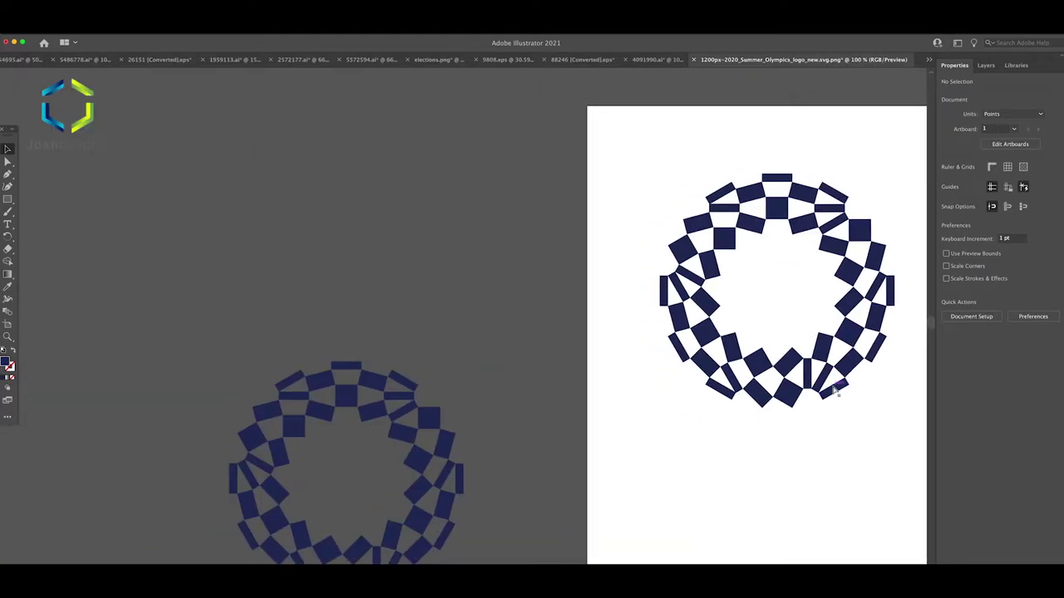
scroll(594, 390, up, 3)
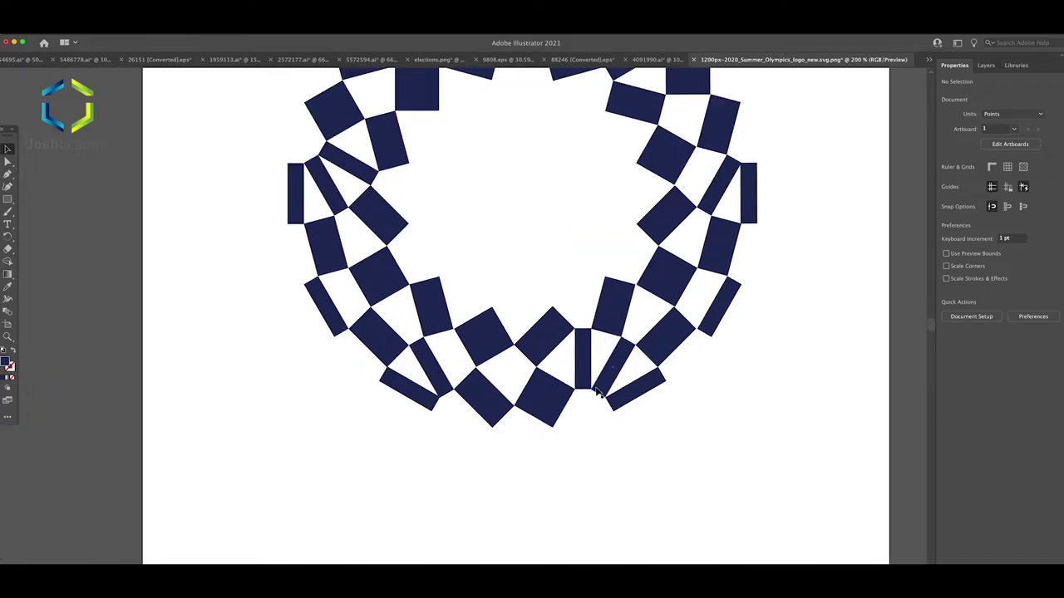
scroll(595, 391, down, 3)
mouse_move(309, 414)
mouse_down()
mouse_move(599, 297)
mouse_move(602, 285)
mouse_move(353, 252)
mouse_up()
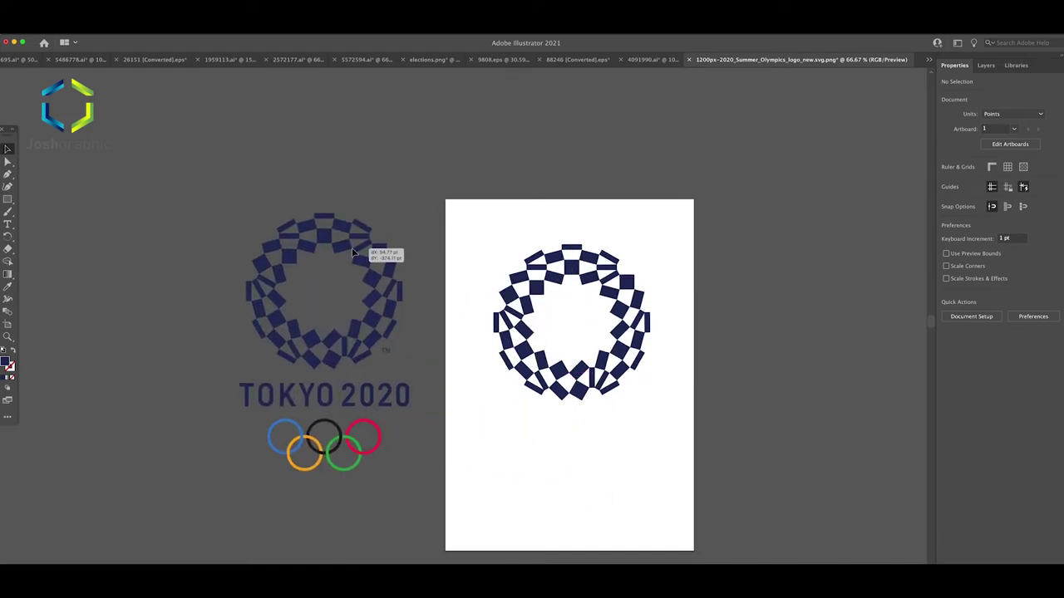
Step: Add the text 'TOKKYO 2020' and set it to Bold
scroll(361, 337, up, 1)
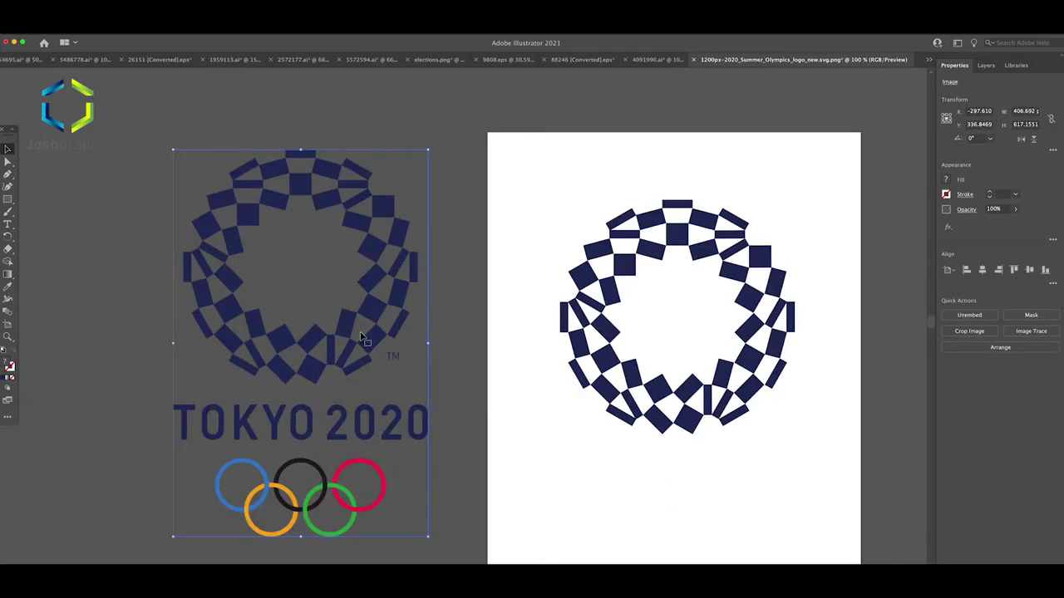
scroll(353, 340, down, 1)
scroll(222, 415, up, 1)
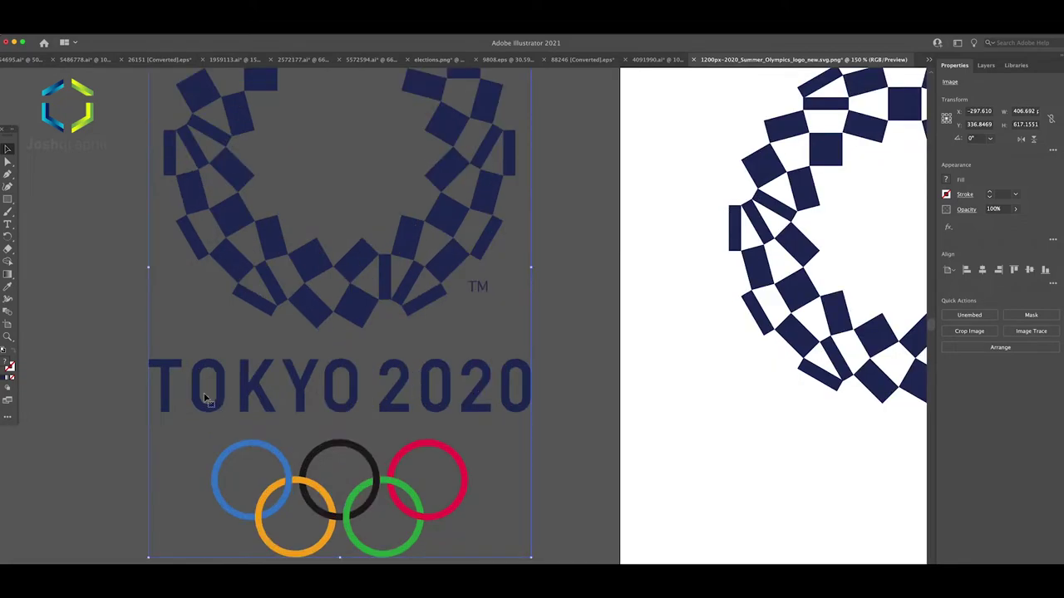
click(8, 224)
click(84, 281)
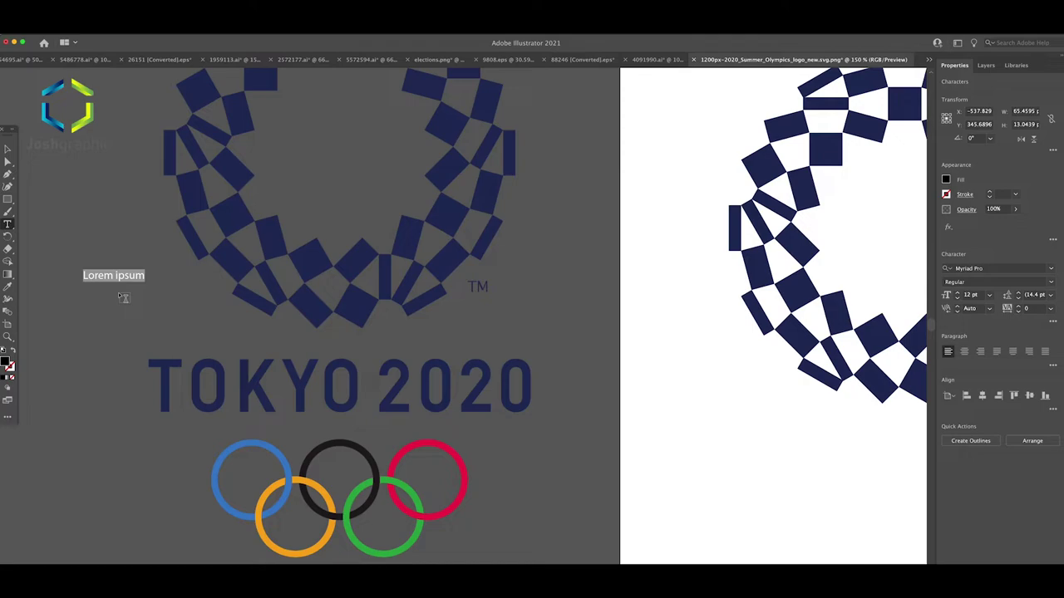
text(TOKKYO)
text( 2020)
key(ctrl+a)
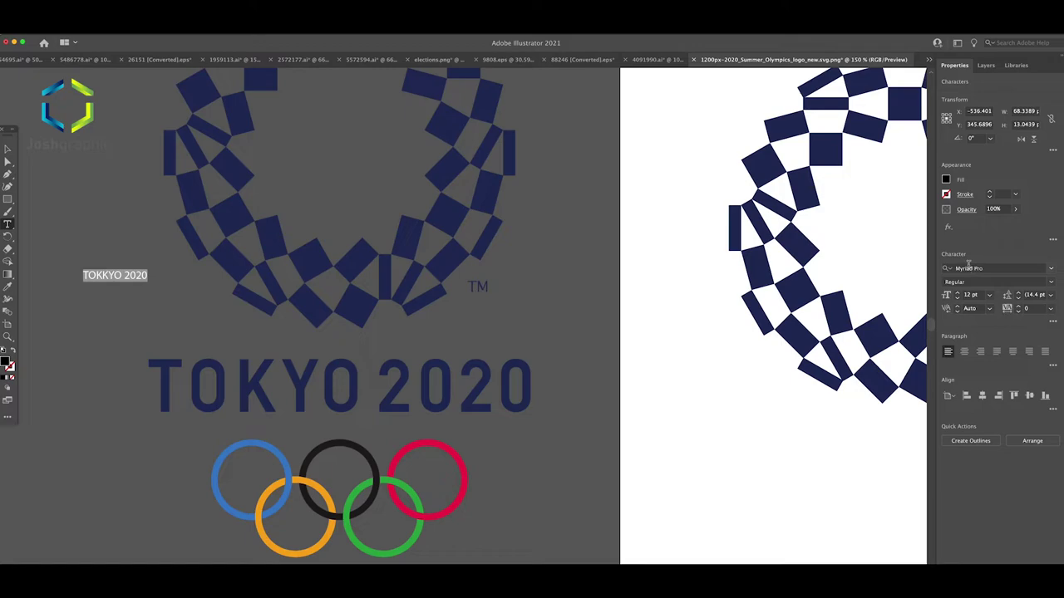
click(1050, 285)
click(979, 307)
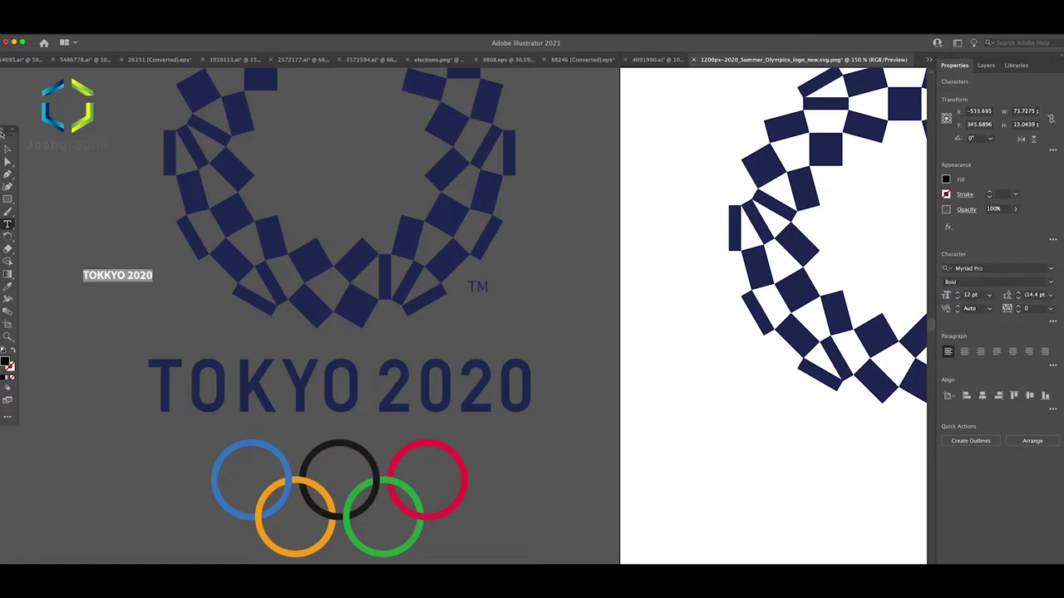
Step: Enlarge the title to 52.32 pt, delete the extra K, and move it over the reference lettering
click(8, 148)
click(116, 275)
mouse_move(153, 269)
mouse_down()
mouse_move(327, 220)
mouse_move(388, 215)
mouse_up()
key(t)
click(197, 250)
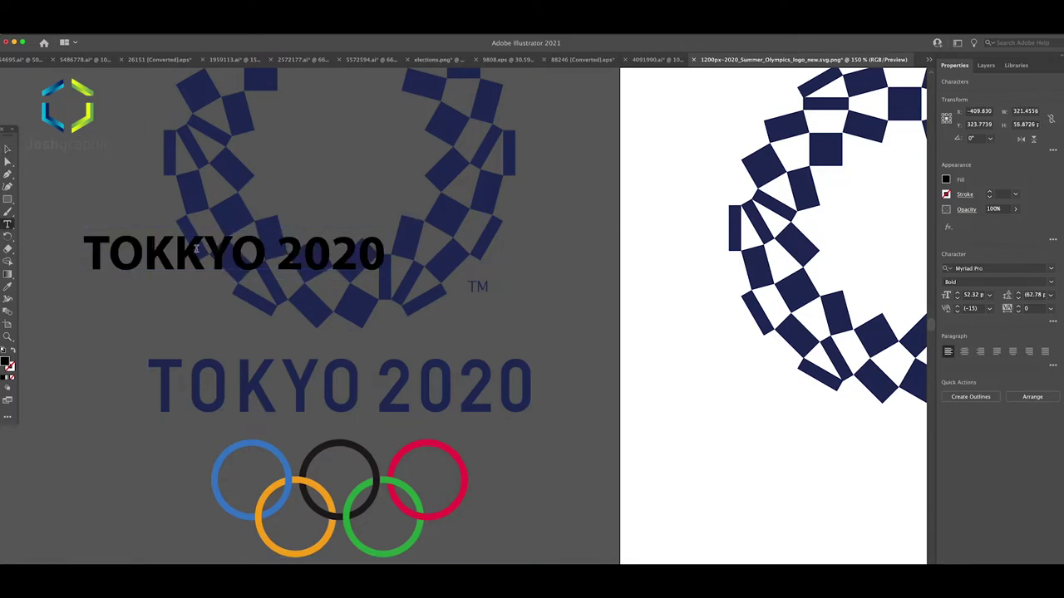
drag(197, 249, 176, 250)
key(BackSpace)
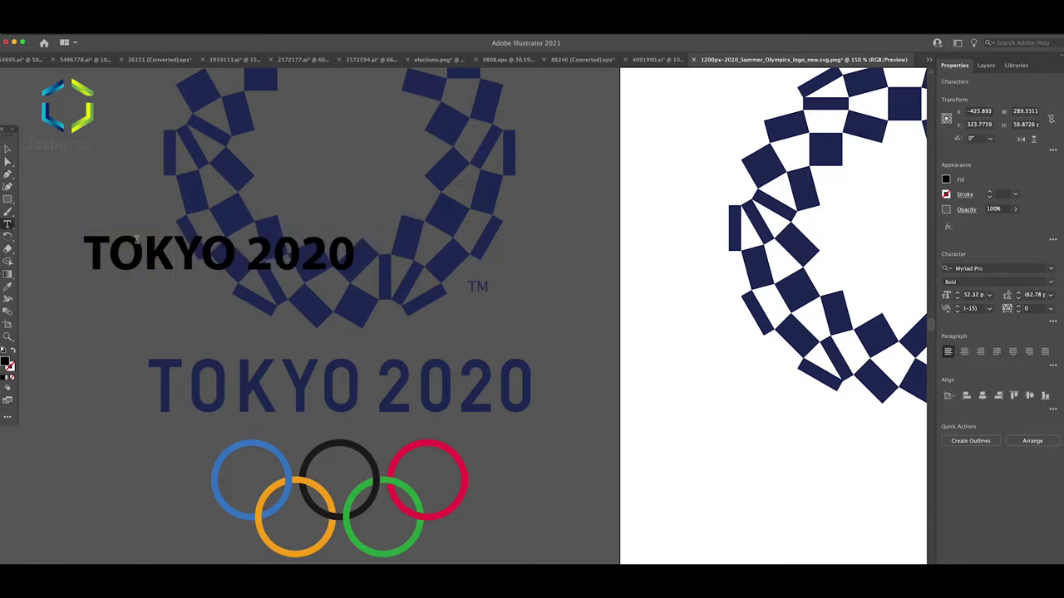
click(8, 149)
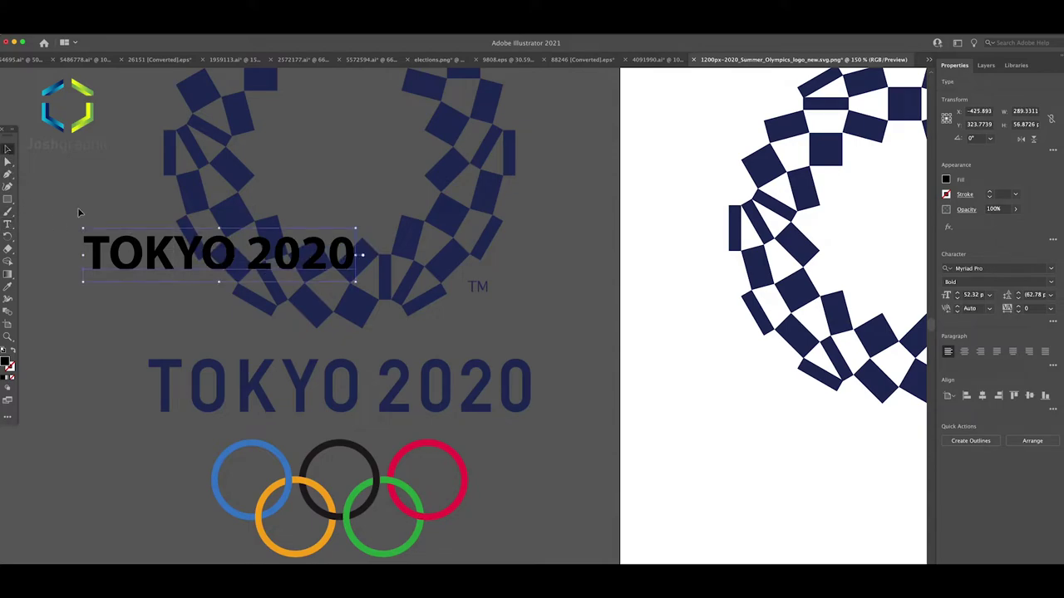
mouse_move(187, 261)
mouse_down()
mouse_move(223, 339)
mouse_move(362, 365)
mouse_up()
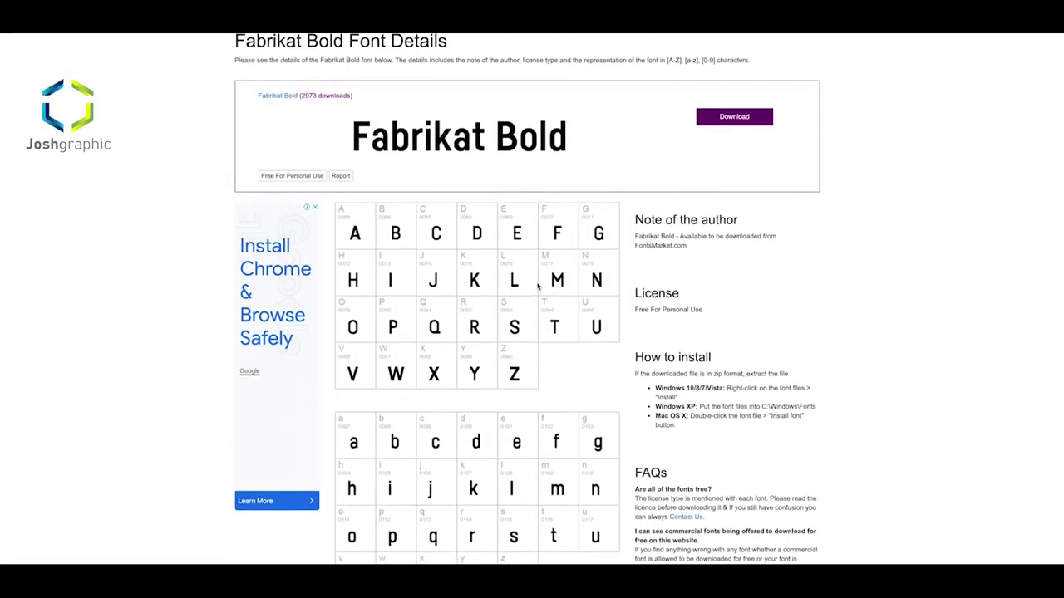
Step: Open the Fabrikat Bold font details page on FontsMarket
scroll(670, 247, down, 5)
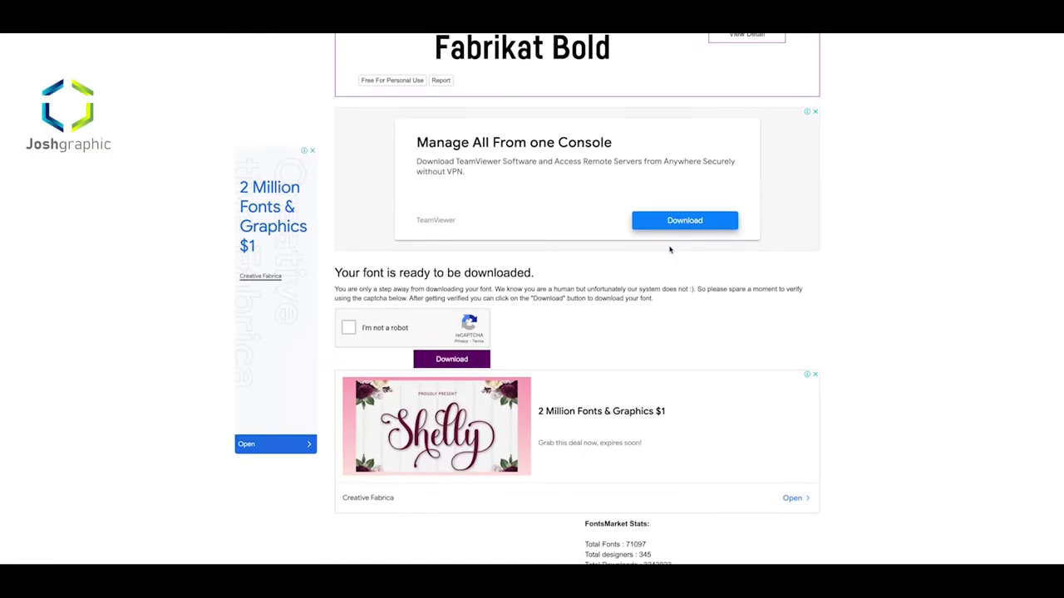
scroll(669, 246, down, 2)
scroll(633, 264, up, 5)
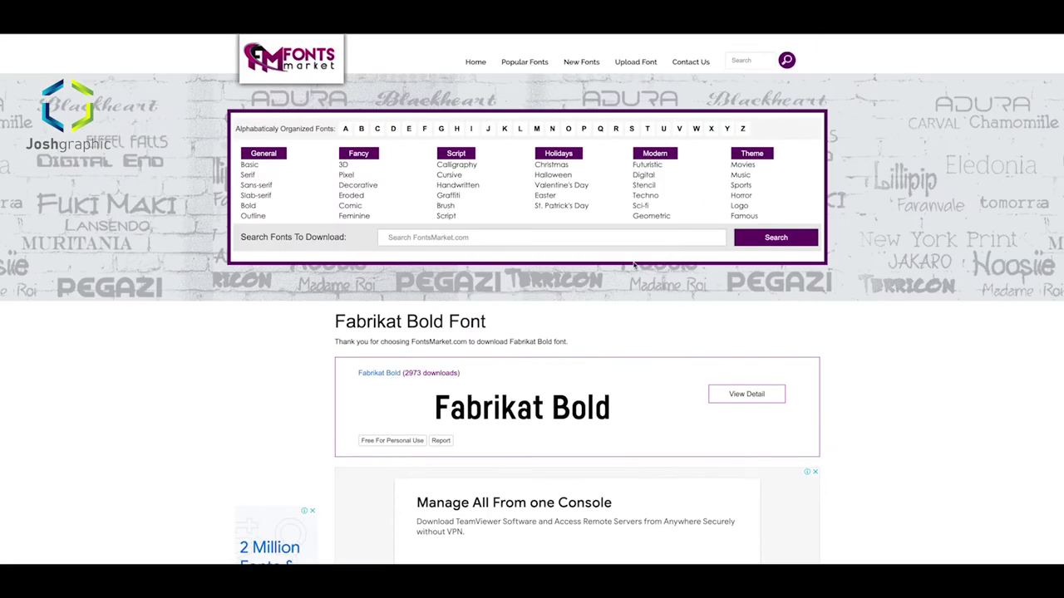
click(754, 398)
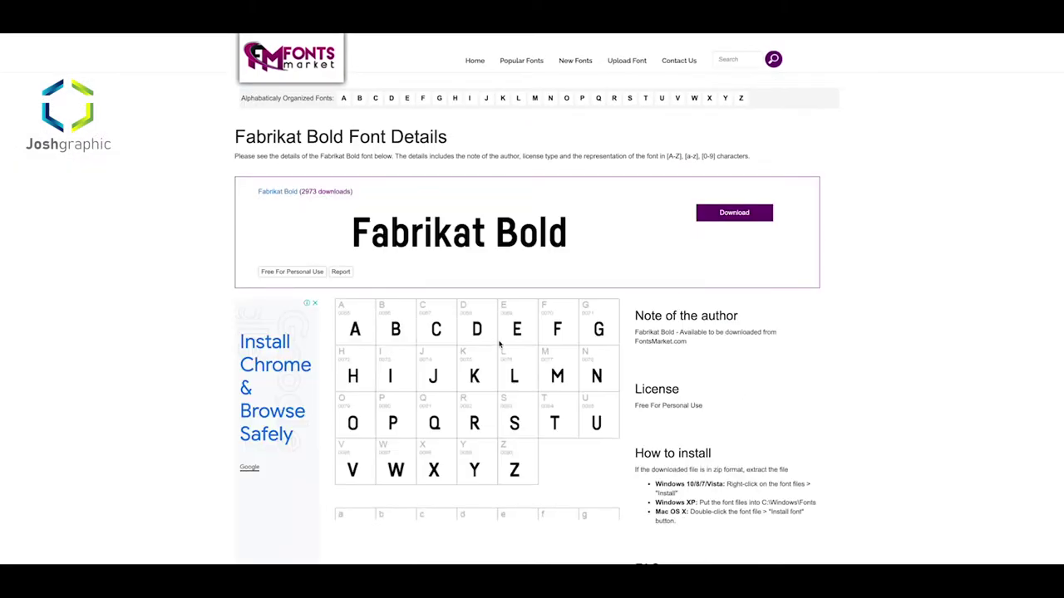
scroll(494, 347, down, 3)
scroll(494, 347, down, 2)
scroll(495, 348, down, 3)
scroll(462, 374, up, 6)
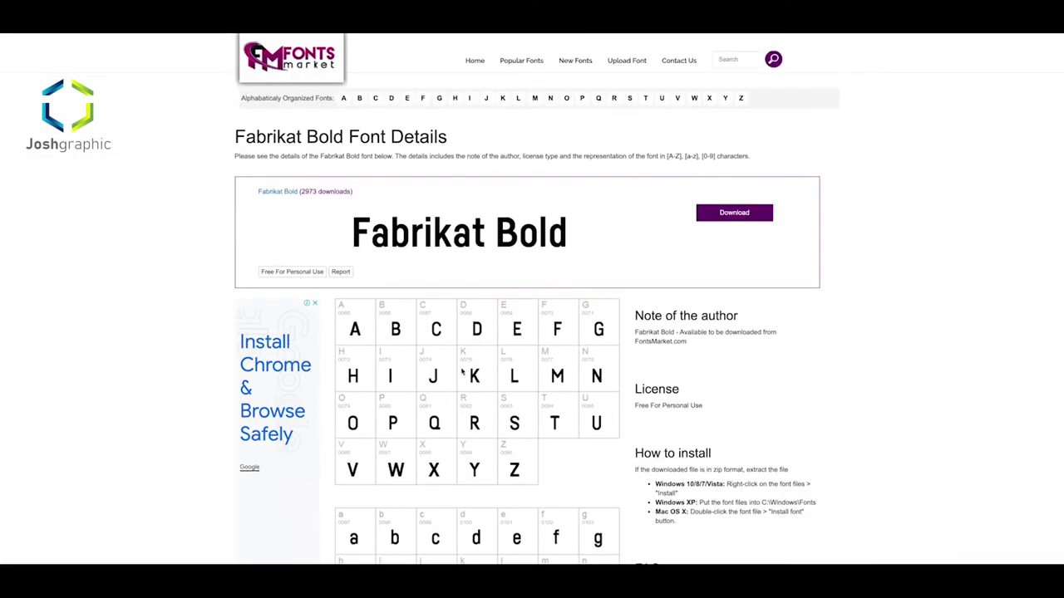
Step: Pass the reCAPTCHA check and download the Fabrikat Bold font
click(734, 215)
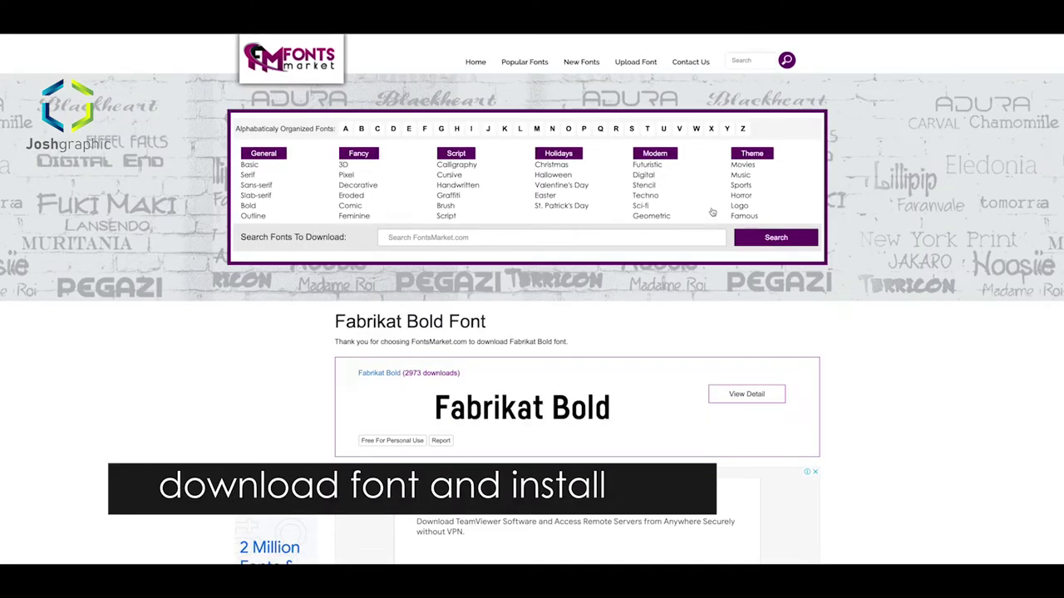
scroll(712, 213, down, 4)
click(348, 337)
scroll(374, 332, down, 1)
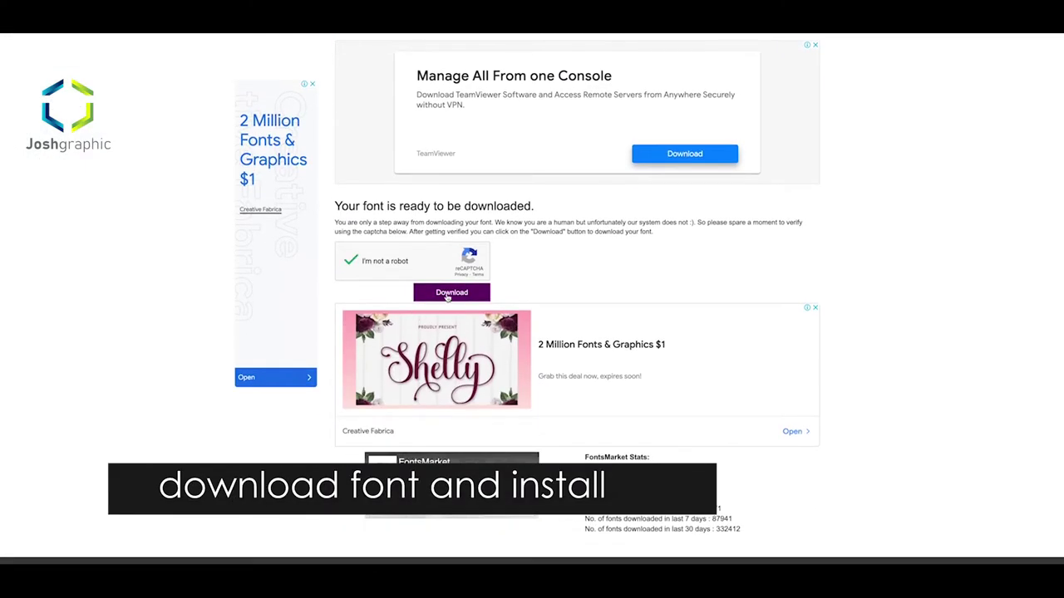
click(479, 295)
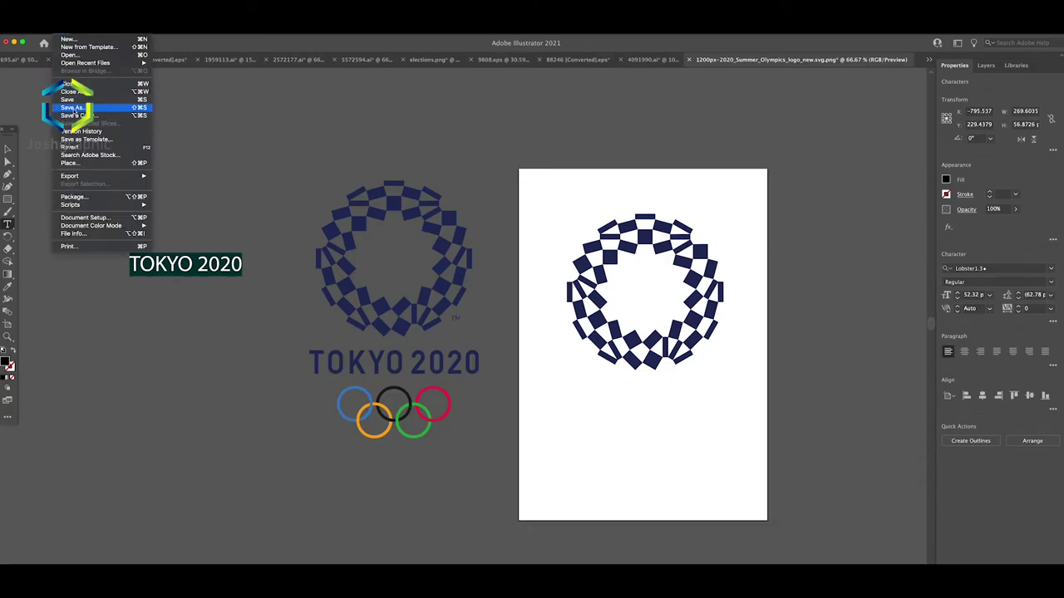
click(73, 108)
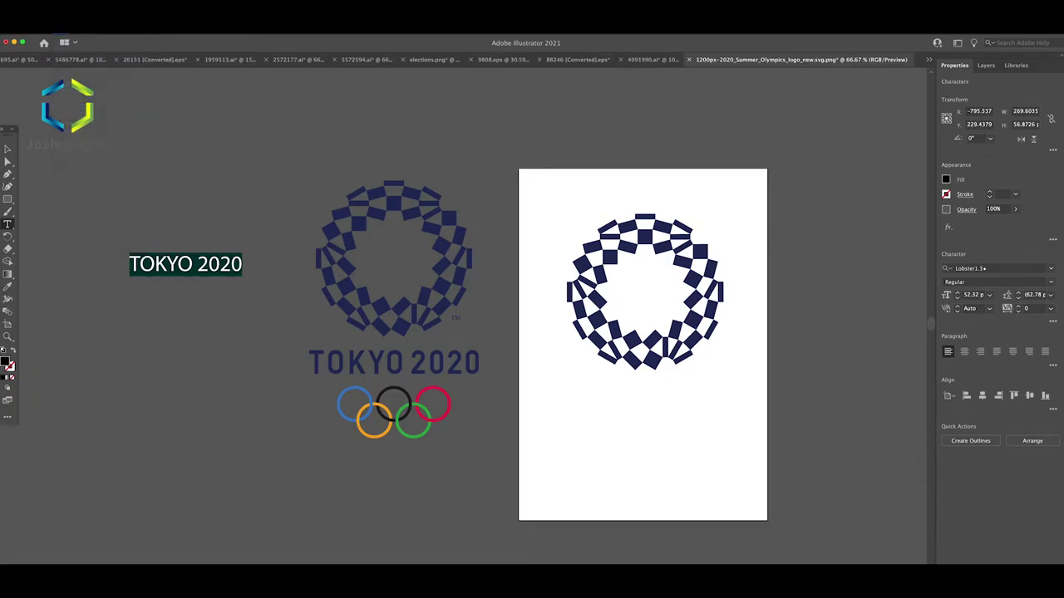
Step: Save the file as TOKYO 2020.ai with the default options and dismiss the missing-fonts warning
text(TOKYO 2020.ai)
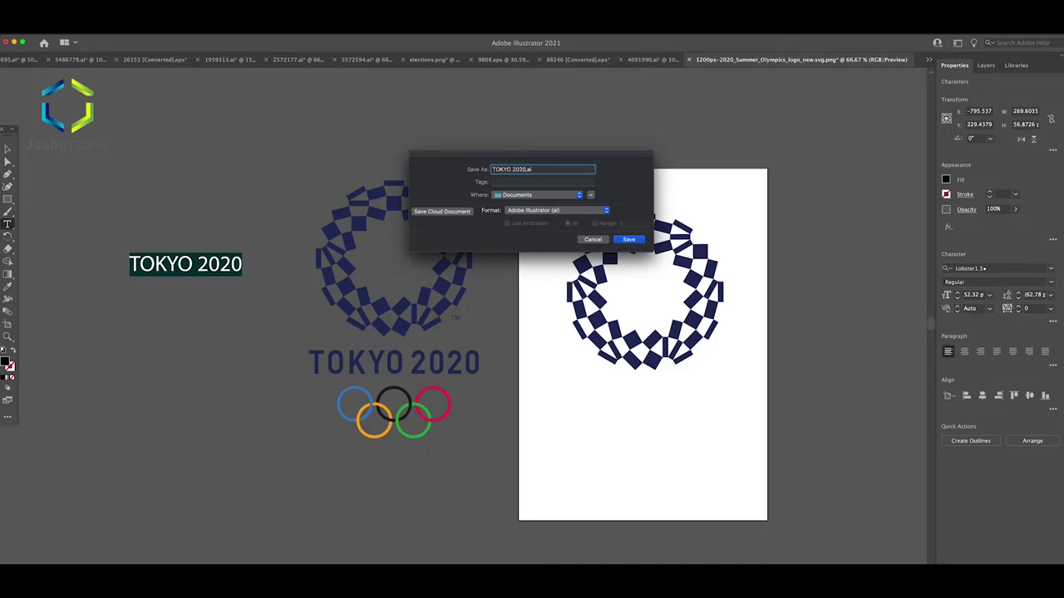
key(Return)
click(649, 461)
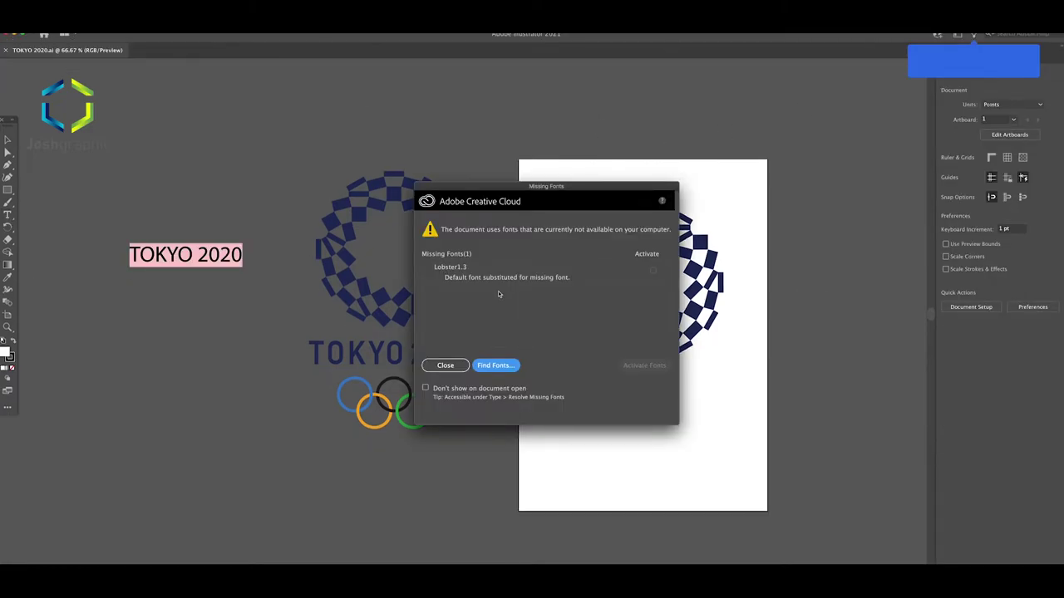
click(459, 366)
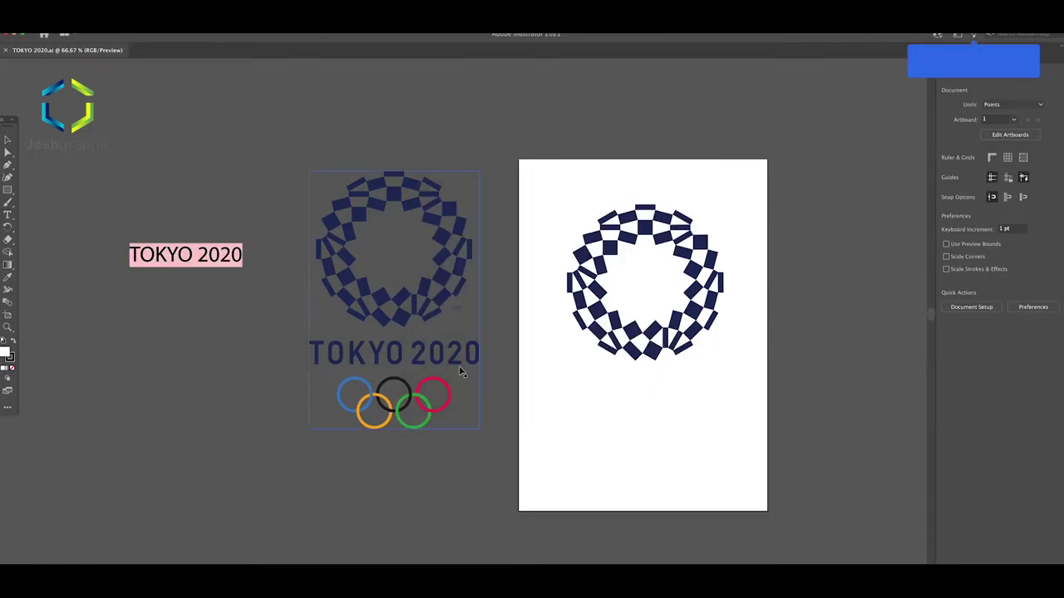
Step: Set the TOKYO 2020 title in Fabrikat Bold
triple_click(205, 263)
click(988, 259)
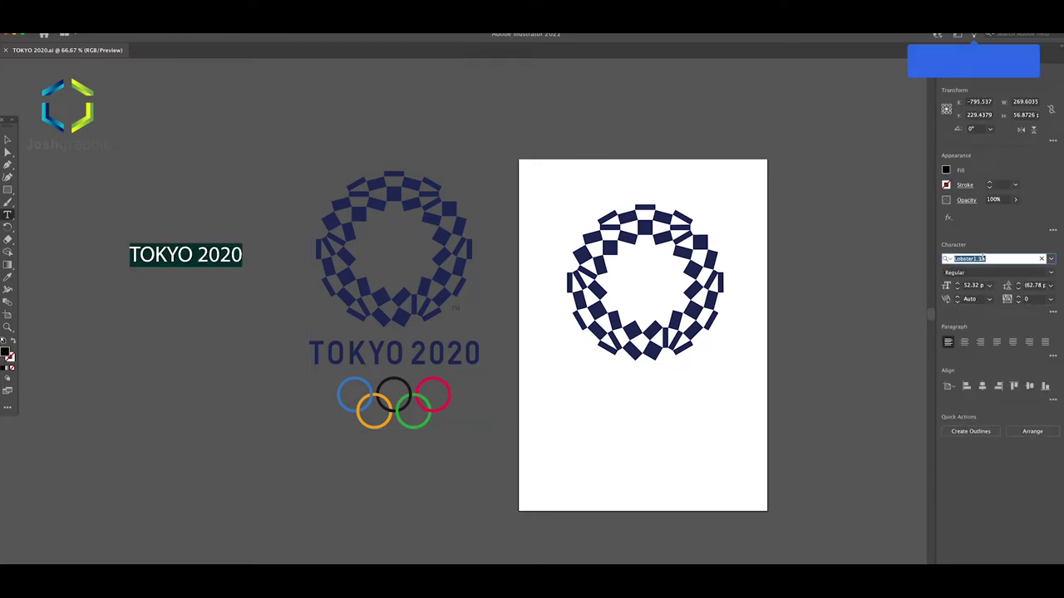
click(836, 309)
key(Escape)
Step: Position the title over the reference lettering and resize it to 79.08 pt to match
drag(303, 283, 387, 372)
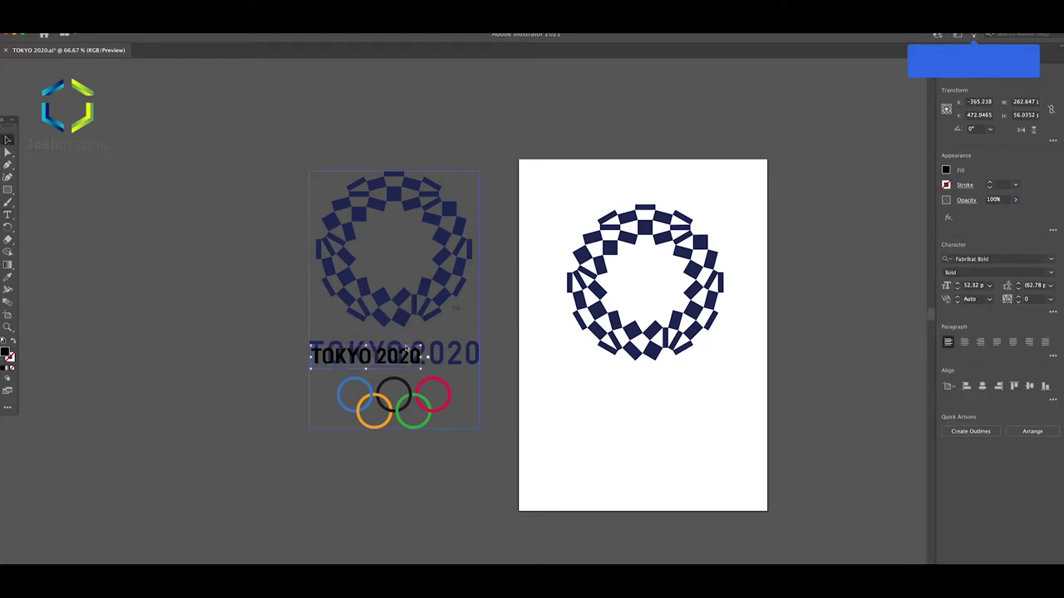
scroll(444, 357, up, 2)
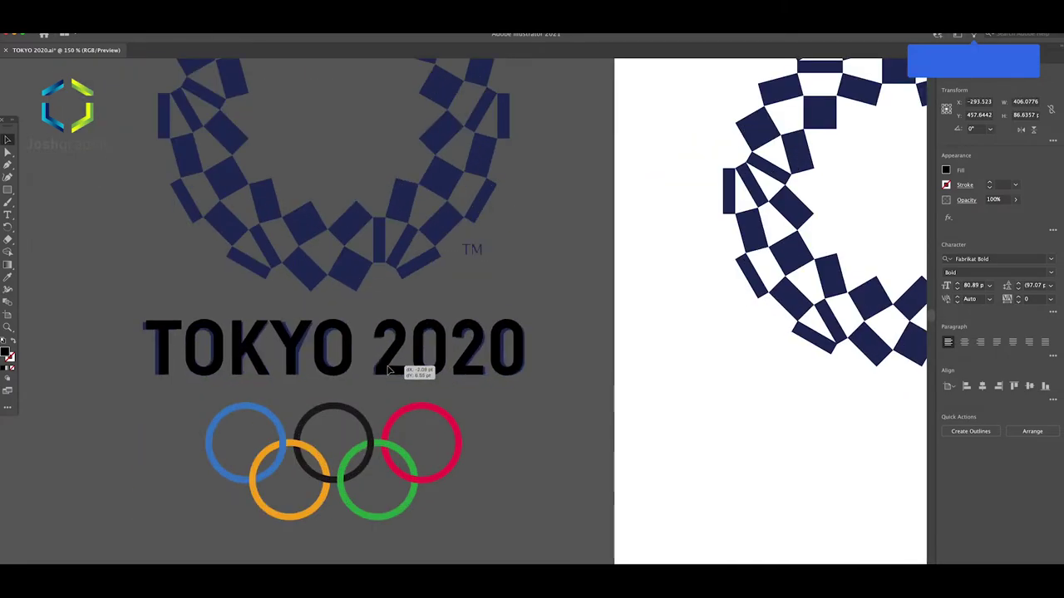
drag(386, 371, 363, 311)
drag(141, 353, 141, 353)
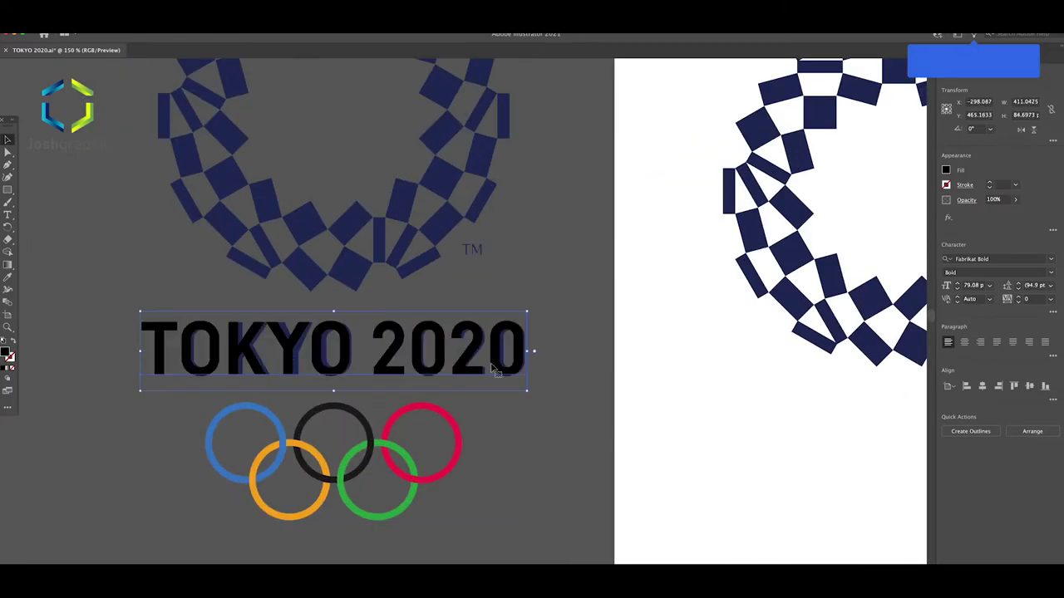
click(577, 405)
scroll(544, 394, down, 2)
scroll(544, 394, down, 1)
scroll(544, 393, up, 3)
Step: Move the TOKYO 2020 title onto the artboard just below the checkered ring
mouse_move(475, 354)
mouse_down()
mouse_move(558, 316)
mouse_move(868, 455)
mouse_up()
scroll(868, 453, down, 2)
scroll(868, 451, up, 1)
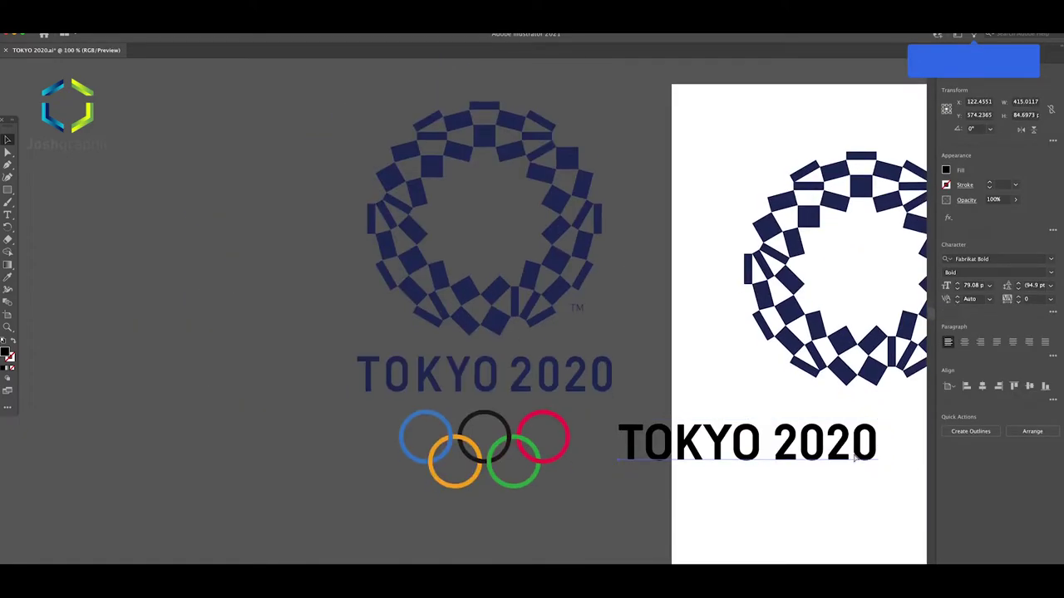
scroll(869, 453, right, 3)
scroll(795, 451, right, 3)
scroll(548, 441, down, 1)
drag(507, 441, 590, 440)
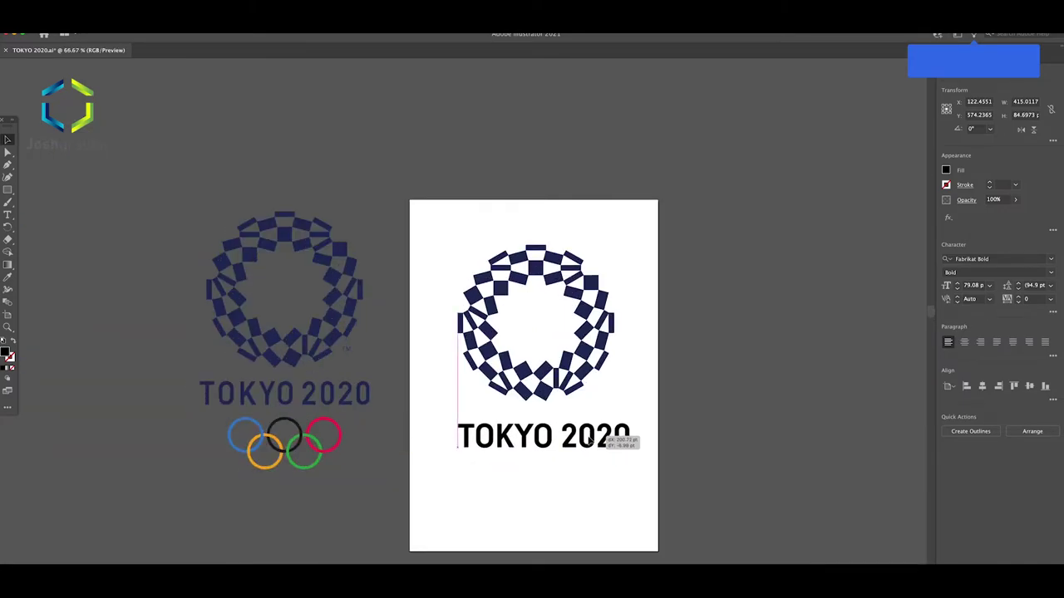
drag(590, 439, 587, 491)
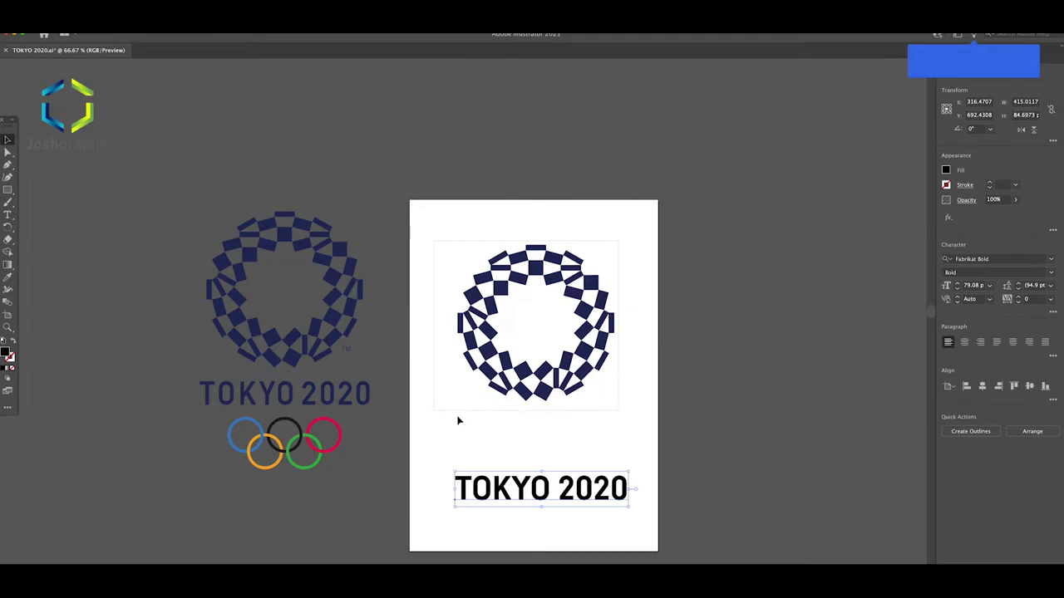
click(478, 328)
Step: Group the checkered ring's pieces and centre the ring horizontally on the page, slightly raised
right_click(479, 327)
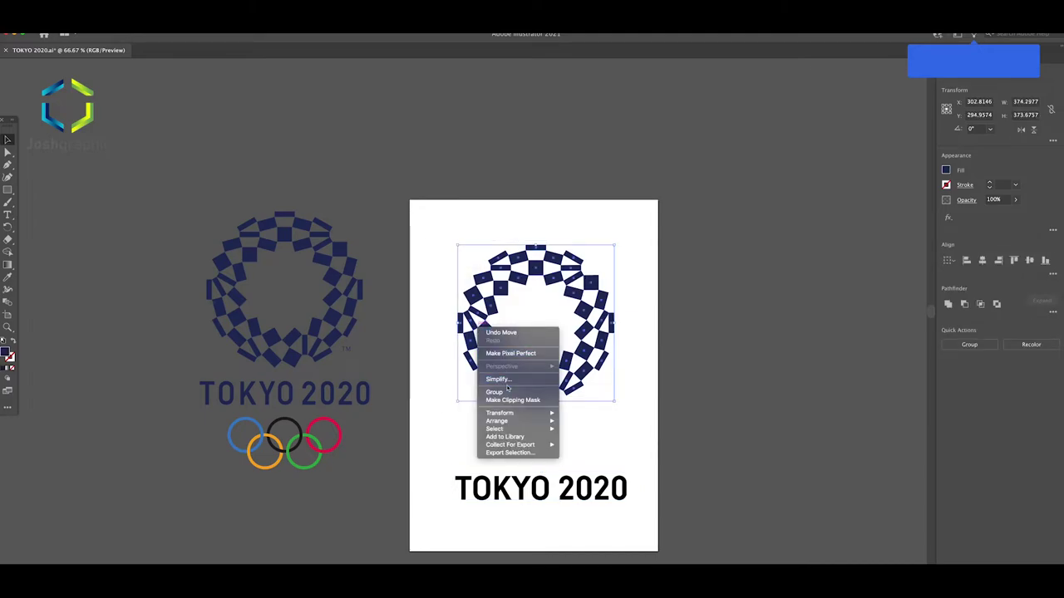
click(499, 391)
click(584, 420)
click(607, 308)
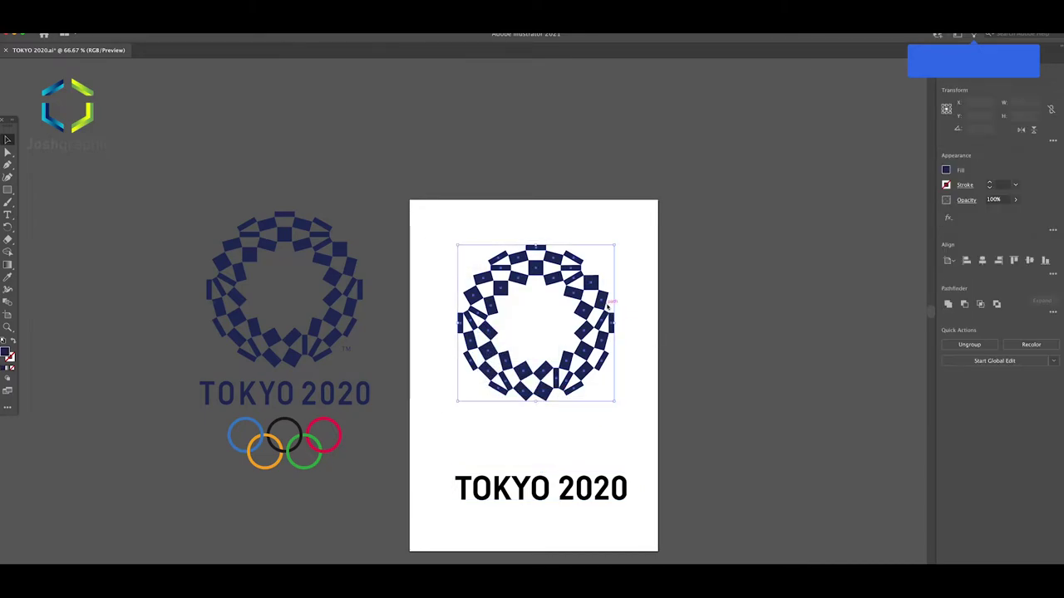
click(981, 261)
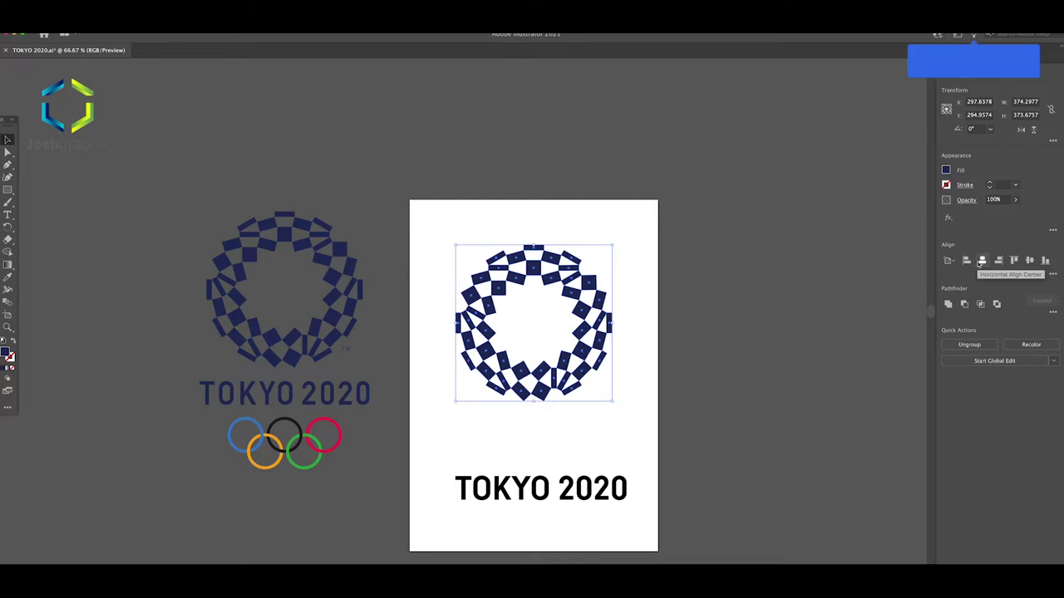
click(1029, 261)
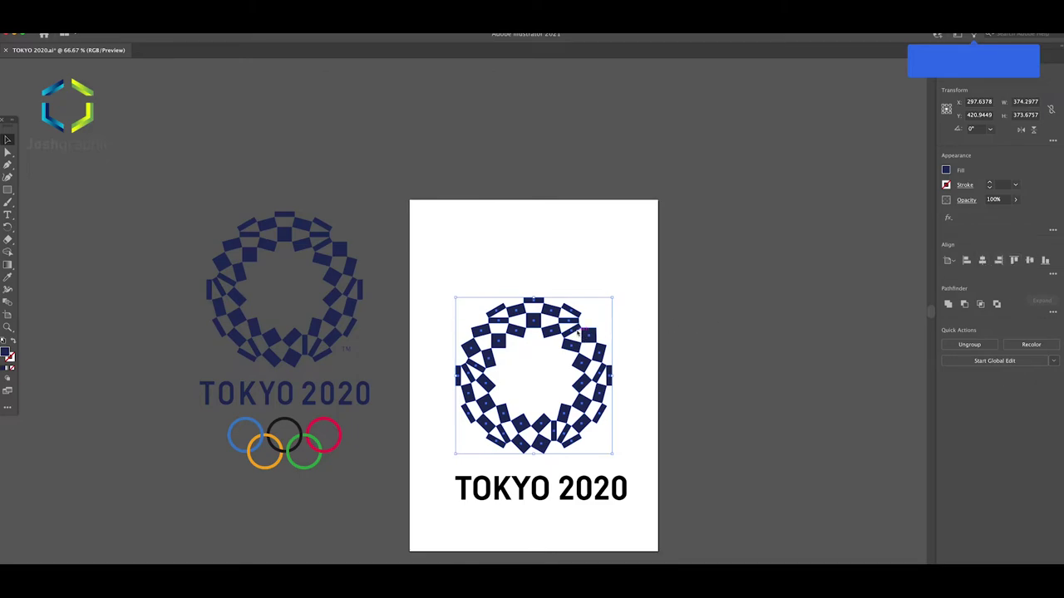
drag(575, 328, 578, 292)
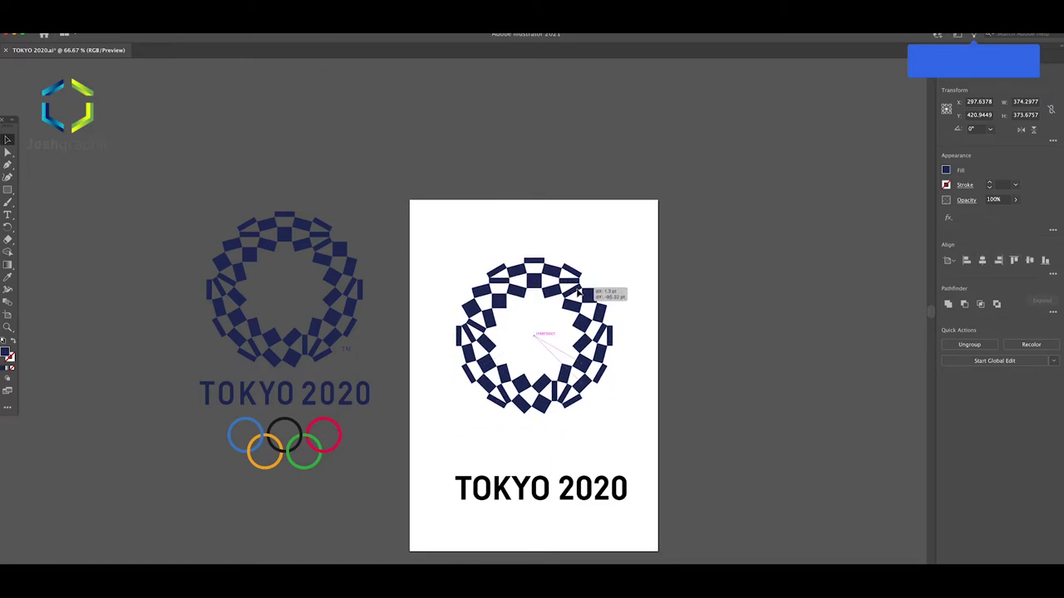
click(983, 260)
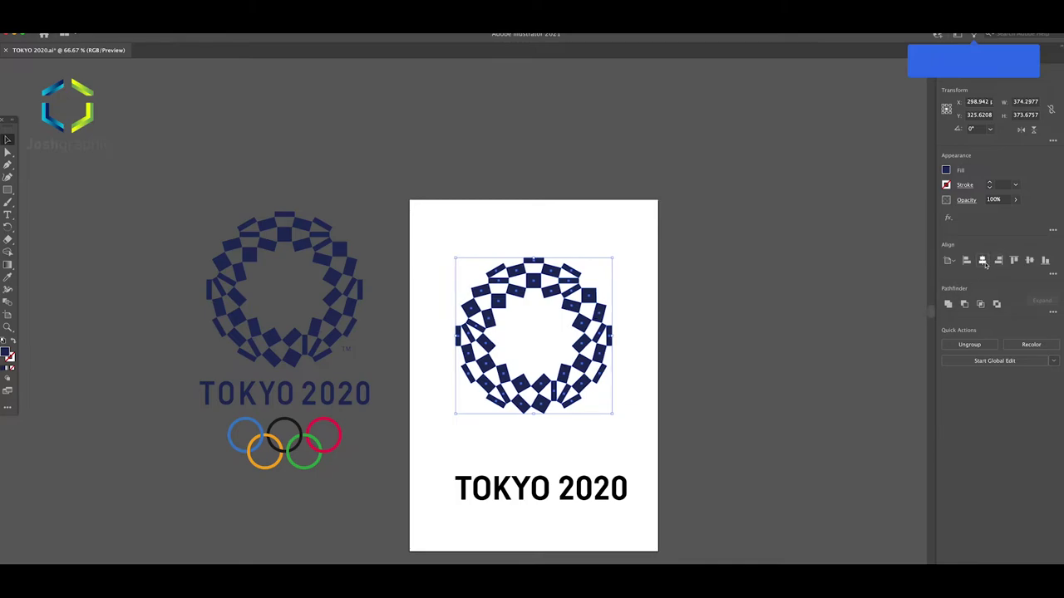
click(638, 384)
Step: Move TOKYO 2020 under the ring, colour it the ring's navy, and raise both together
click(576, 497)
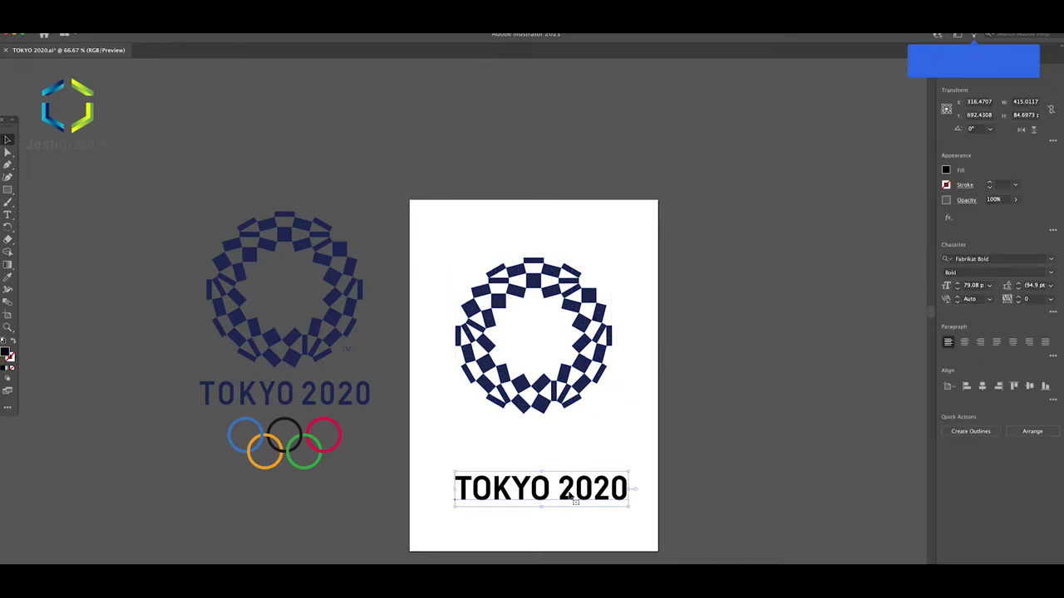
drag(576, 500, 563, 452)
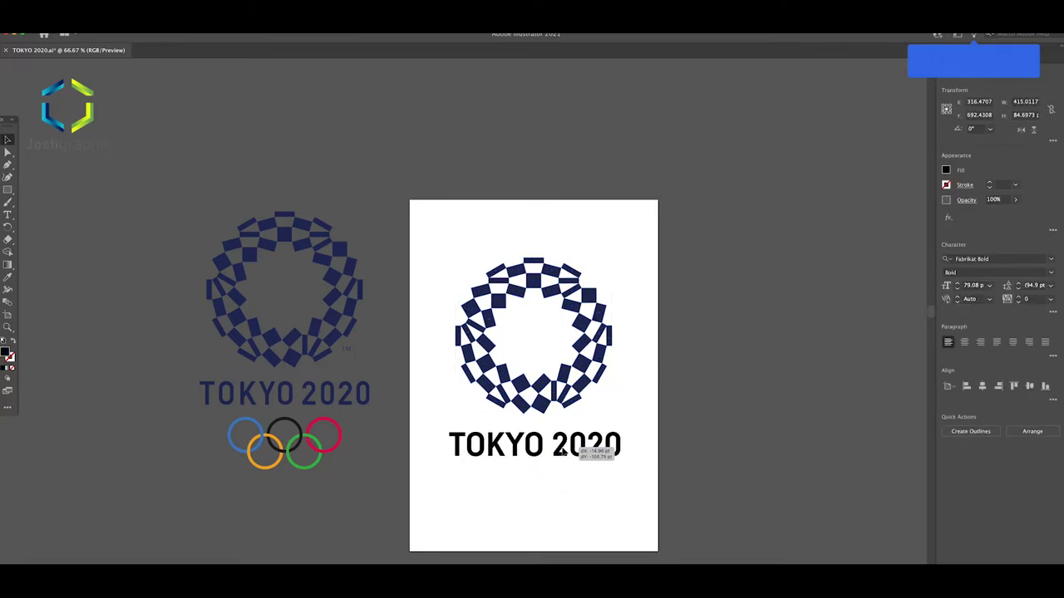
drag(563, 451, 569, 453)
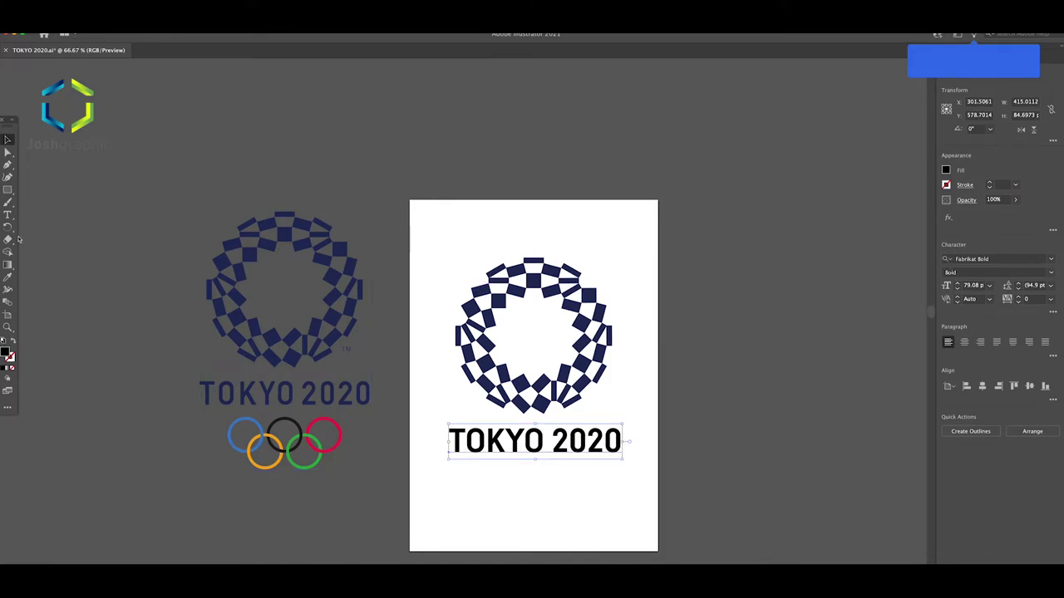
click(8, 278)
click(515, 292)
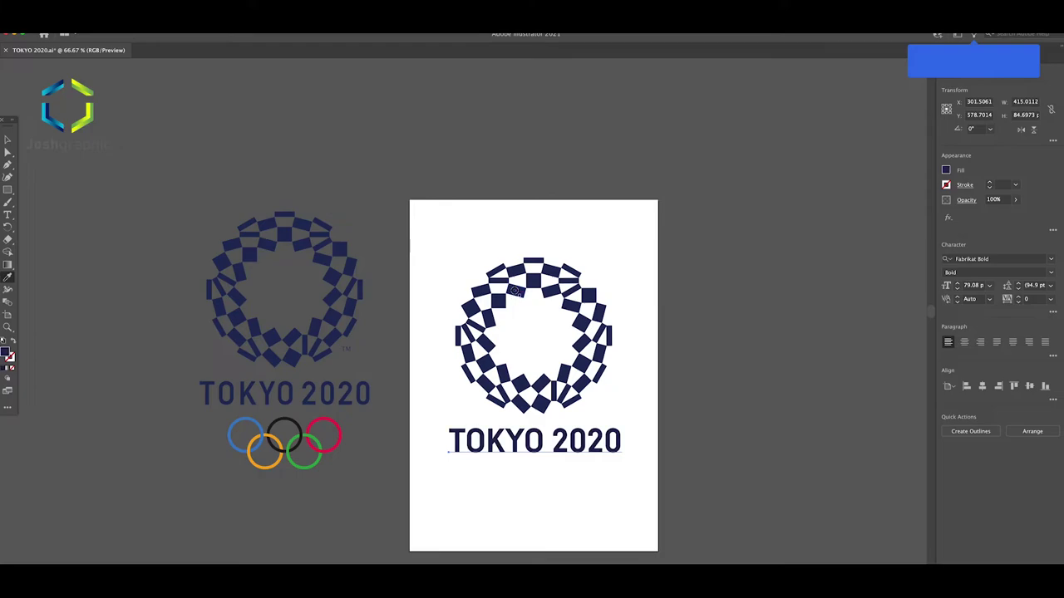
click(8, 140)
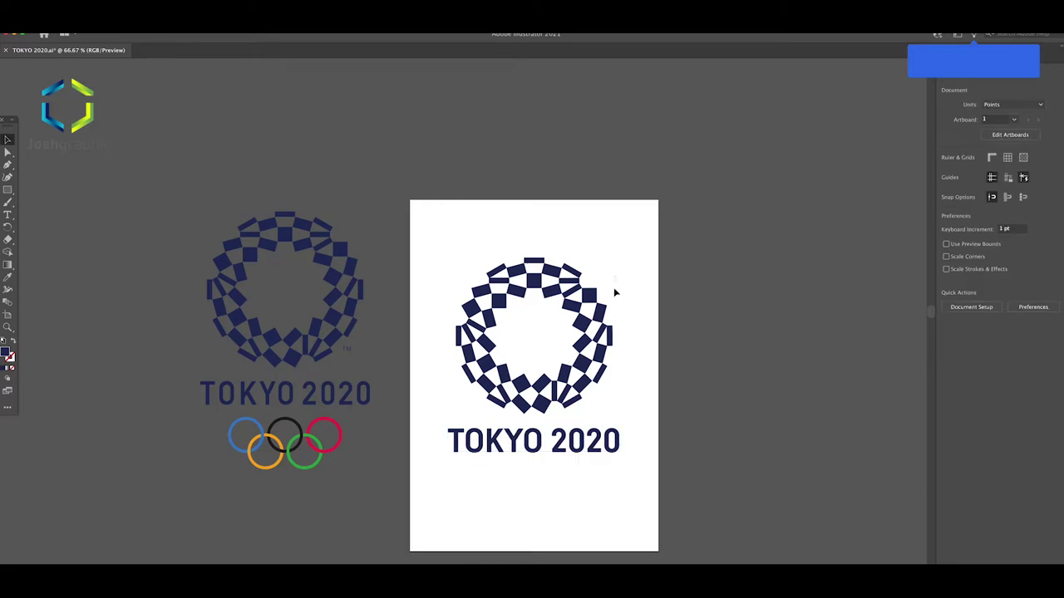
shift+click(583, 390)
drag(583, 390, 587, 369)
Step: Create a 'TM' text object in DIN Condensed
key(ctrl+plus)
key(ctrl+plus)
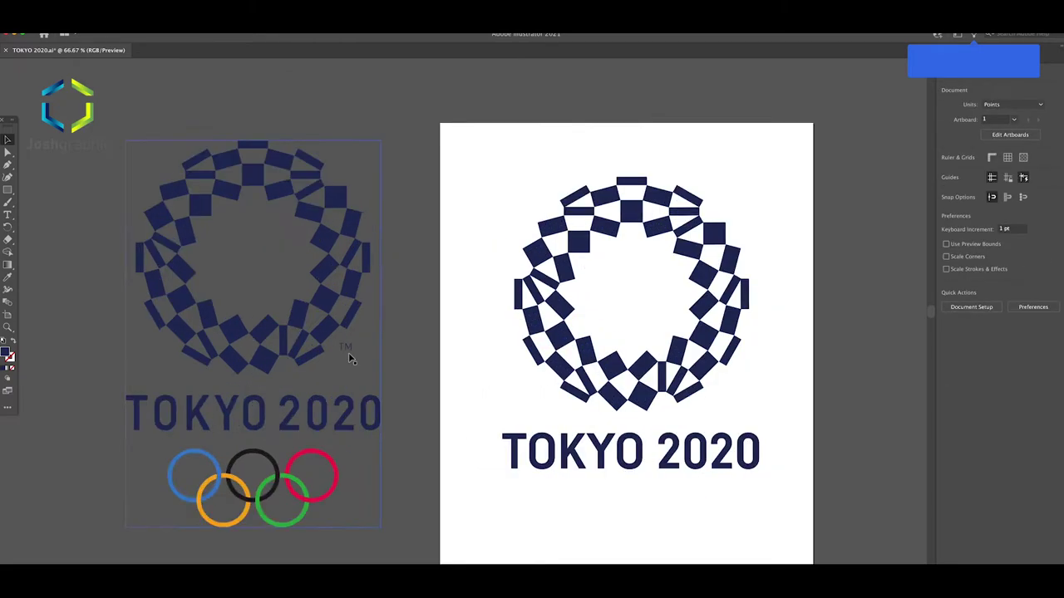
key(ctrl+plus)
key(ctrl+plus)
key(t)
click(548, 304)
text(TM)
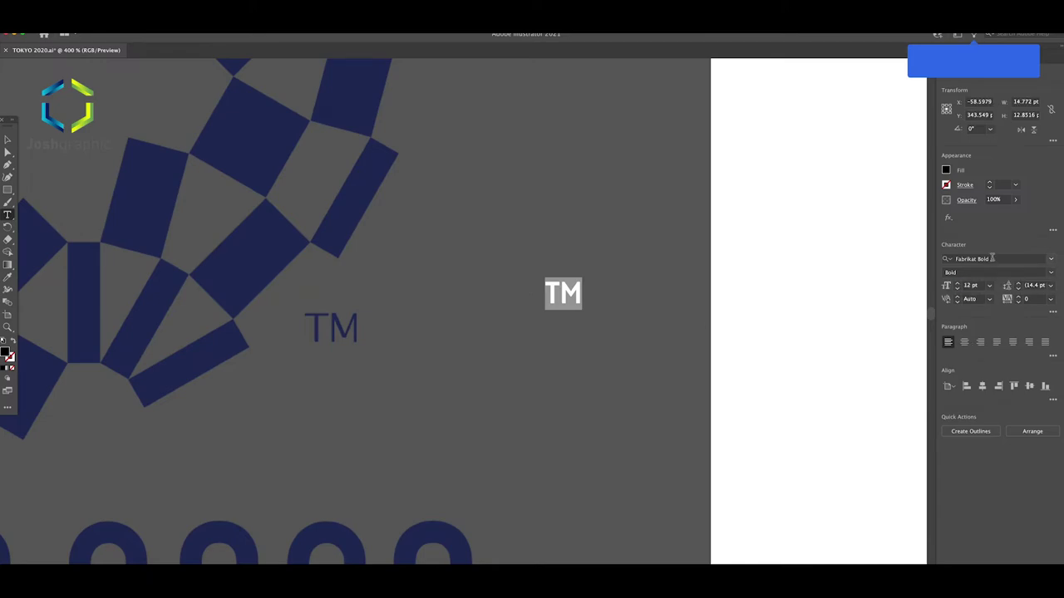
click(989, 258)
text(DIN Condensed)
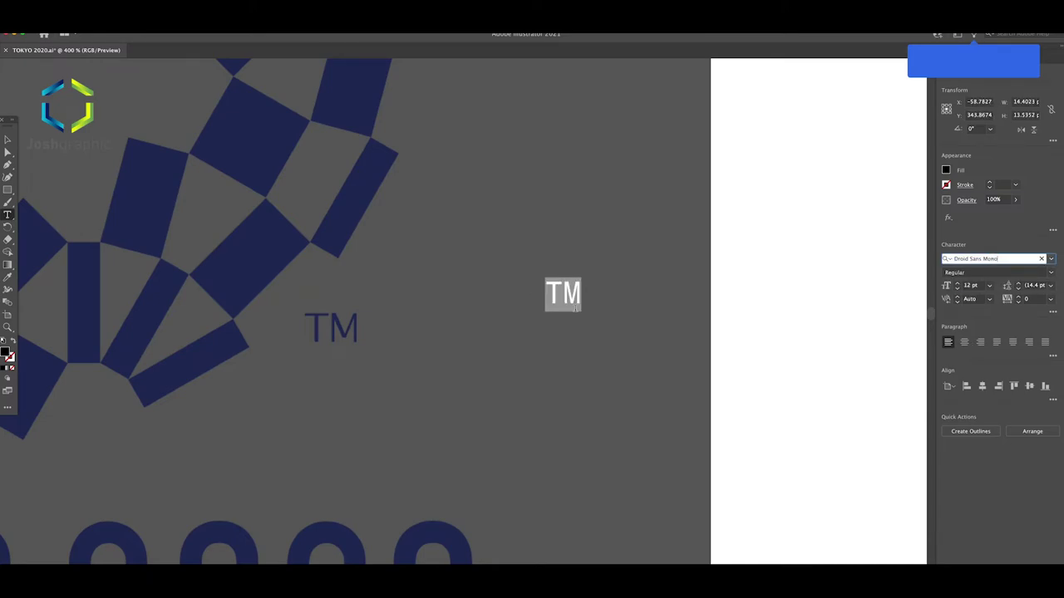
key(Escape)
Step: Place the TM at the checkered ring's lower right and give it the navy colour
key(ctrl+1)
mouse_move(415, 303)
mouse_down()
mouse_move(548, 304)
mouse_move(801, 341)
mouse_up()
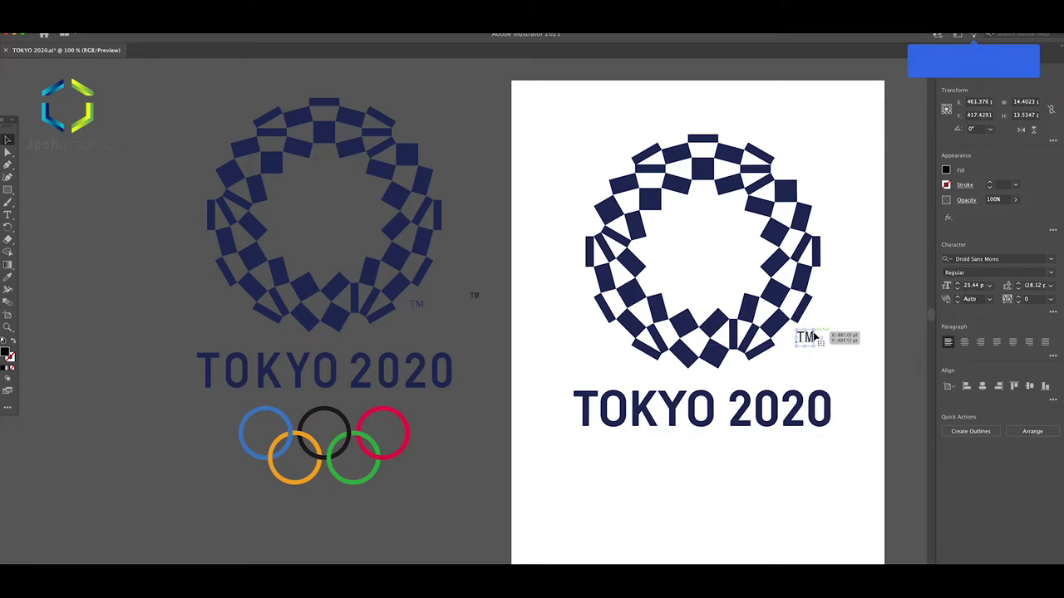
scroll(801, 341, up, 1)
scroll(801, 342, up, 1)
scroll(801, 341, up, 2)
drag(801, 341, 796, 333)
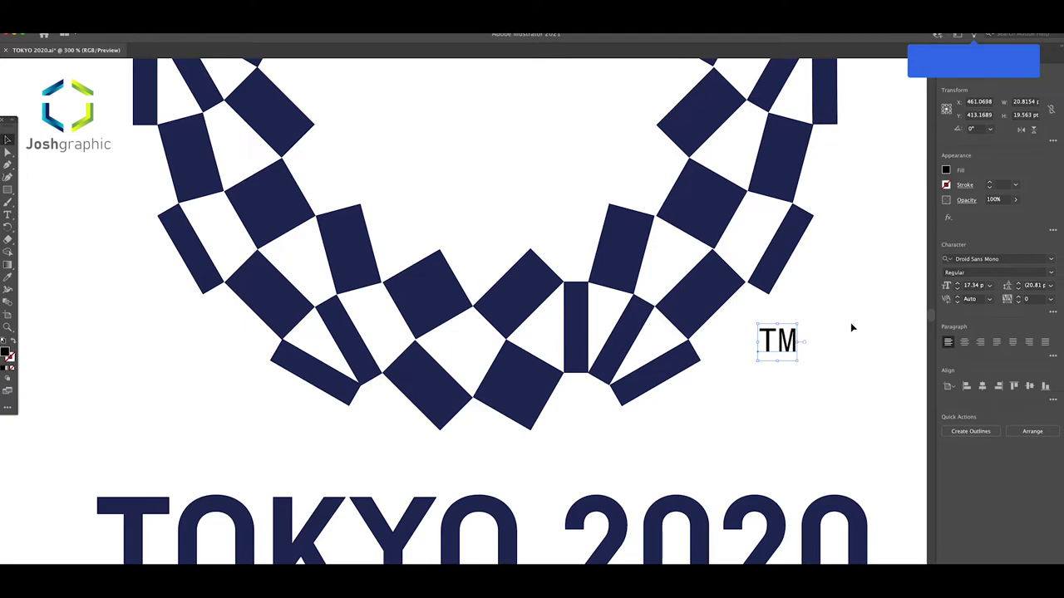
click(7, 281)
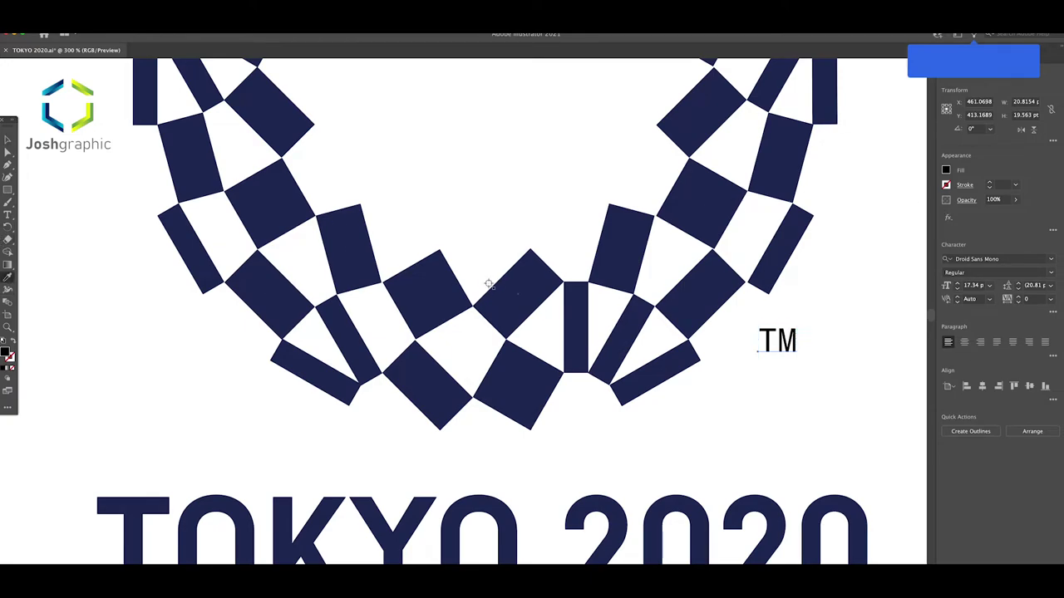
key(super+0)
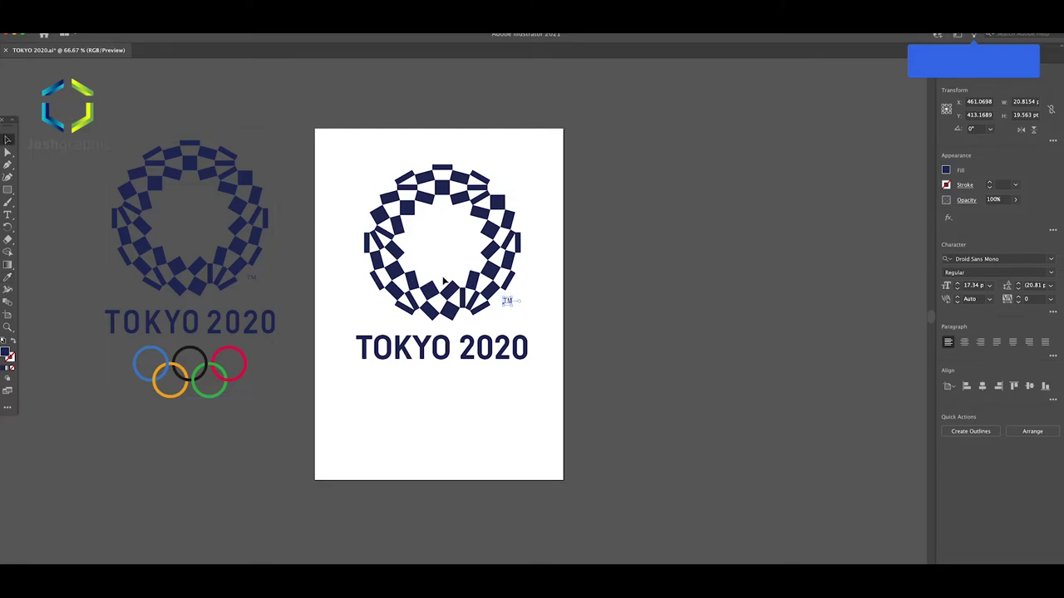
scroll(505, 298, up, 2)
drag(512, 308, 514, 314)
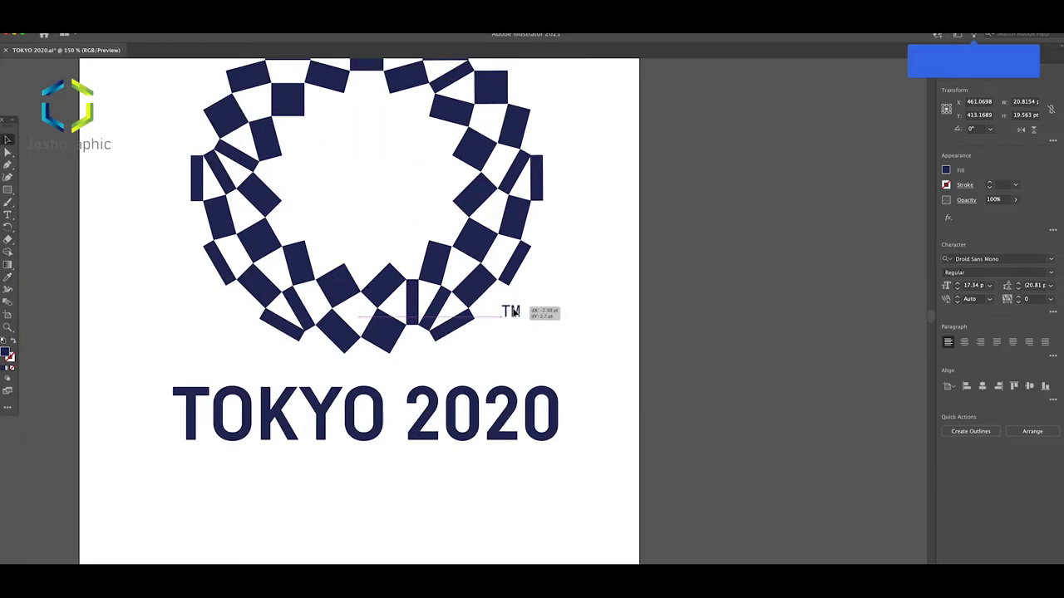
click(551, 326)
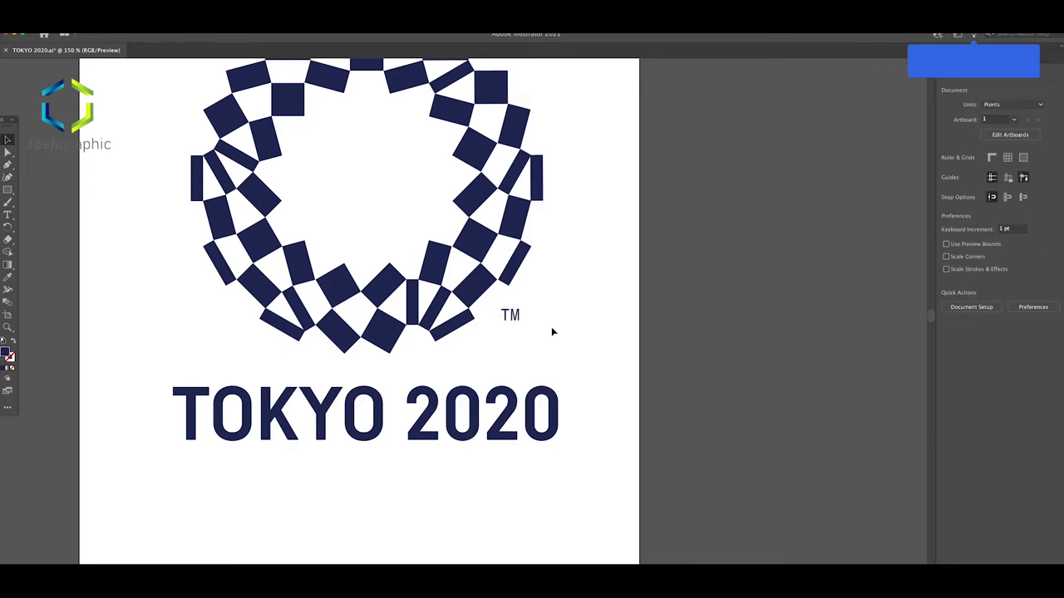
key(super+0)
Step: Overlay the reference rings image on the design and shift the TM to match its reference position
drag(213, 393, 466, 413)
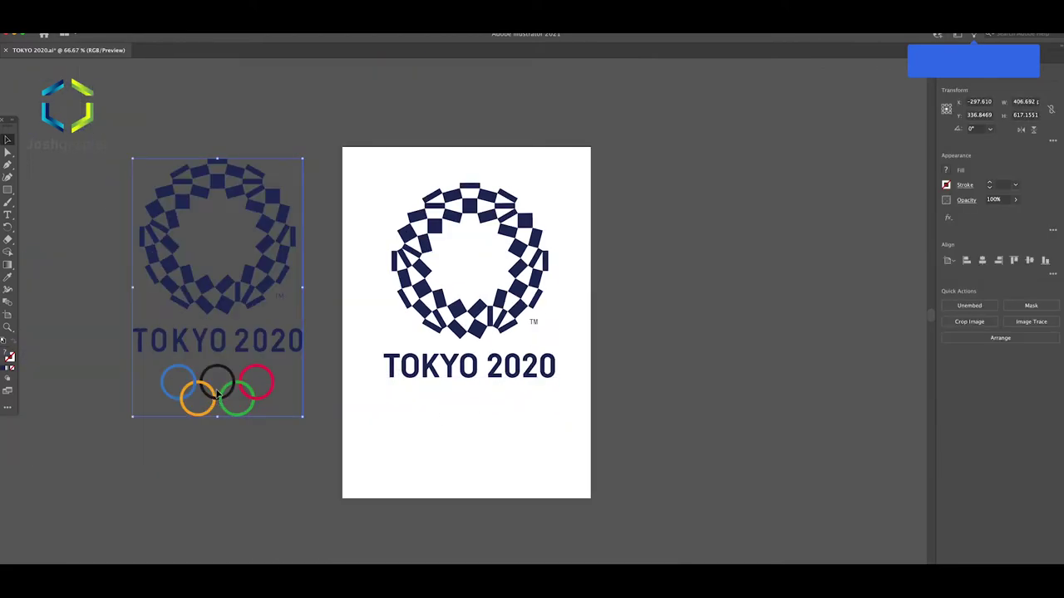
drag(467, 413, 526, 401)
scroll(470, 413, up, 2)
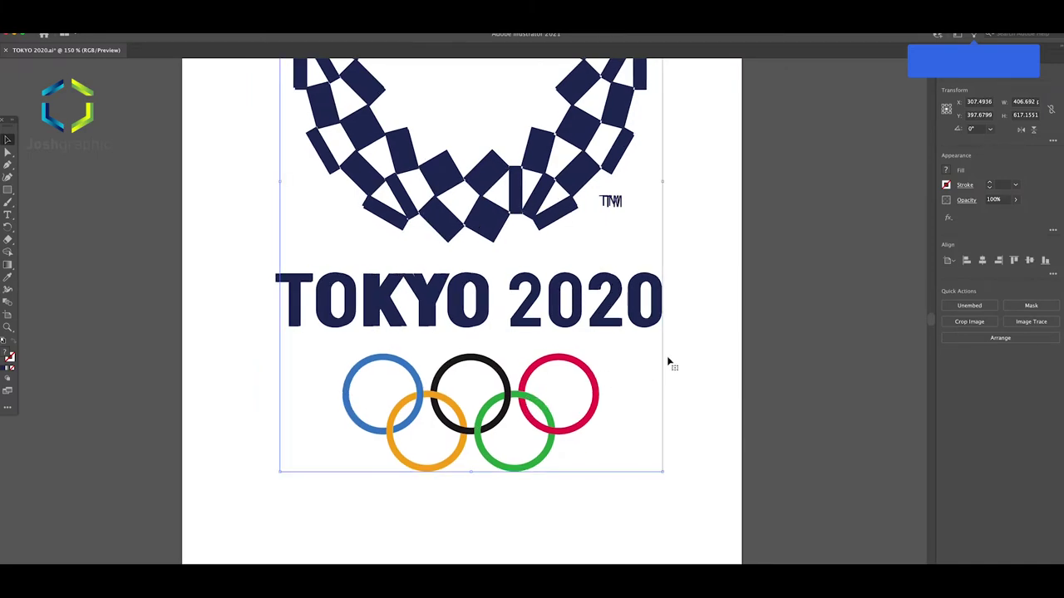
click(610, 201)
scroll(610, 198, up, 3)
scroll(607, 195, up, 3)
mouse_move(604, 195)
mouse_down()
mouse_move(585, 195)
mouse_move(588, 208)
mouse_up()
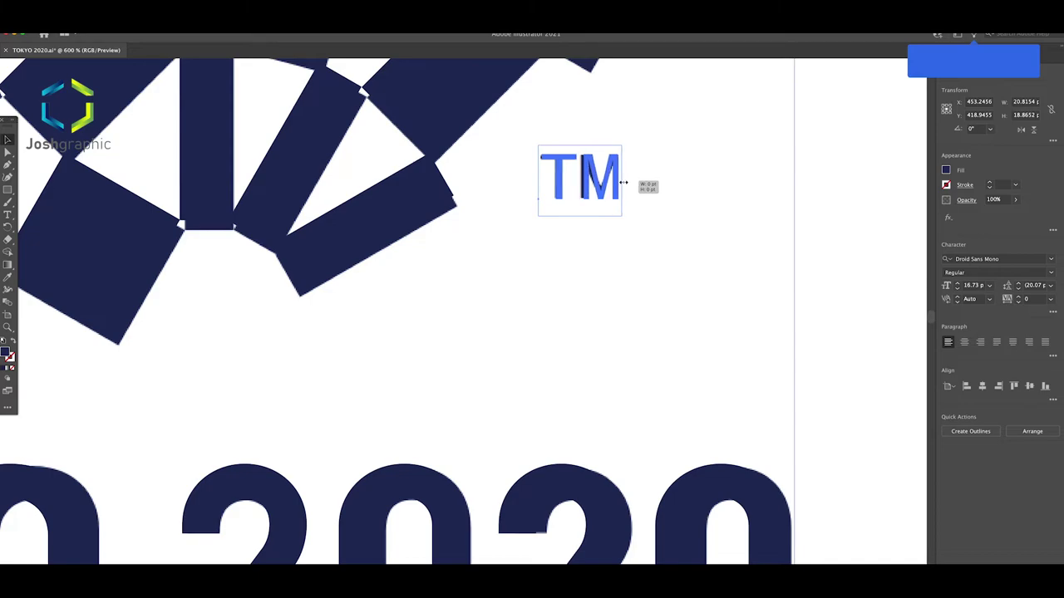
drag(605, 178, 694, 185)
key(ctrl+z)
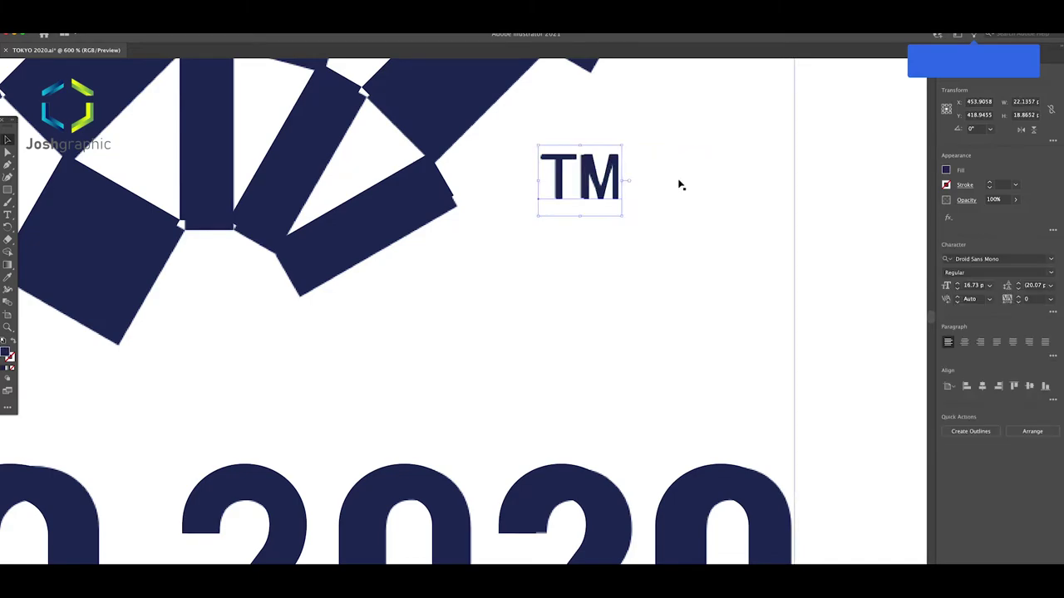
scroll(657, 341, down, 5)
scroll(629, 501, down, 1)
click(7, 189)
click(57, 202)
Step: Draw a navy circle fitted to the blue reference ring's inner edge and set it over the first circle
drag(252, 332, 453, 374)
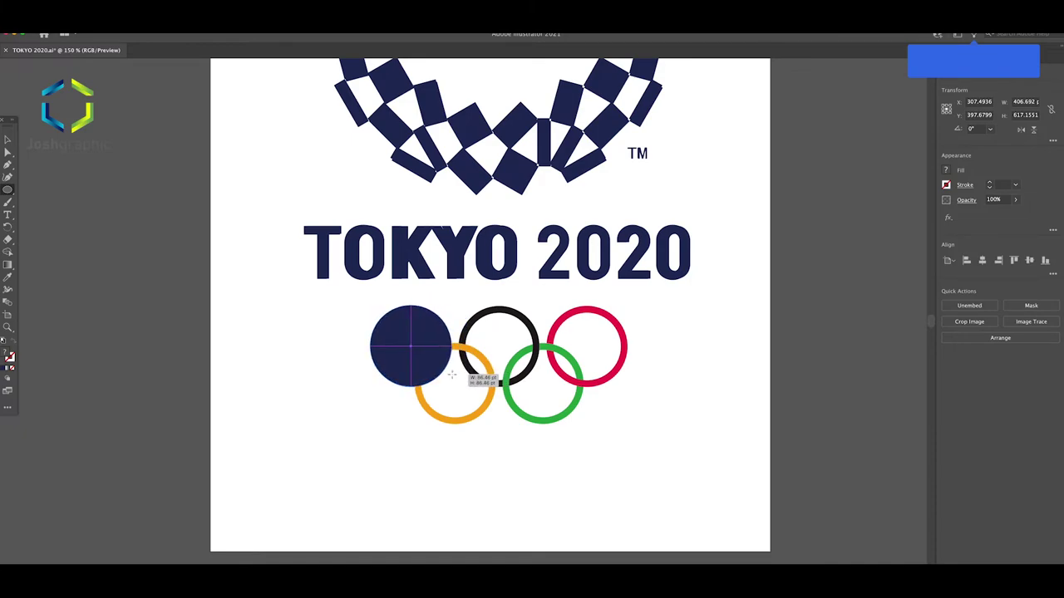
key(v)
mouse_move(452, 363)
mouse_down()
mouse_move(338, 383)
mouse_move(451, 340)
mouse_move(465, 316)
mouse_move(450, 326)
mouse_up()
key(ctrl+plus)
key(ctrl+plus)
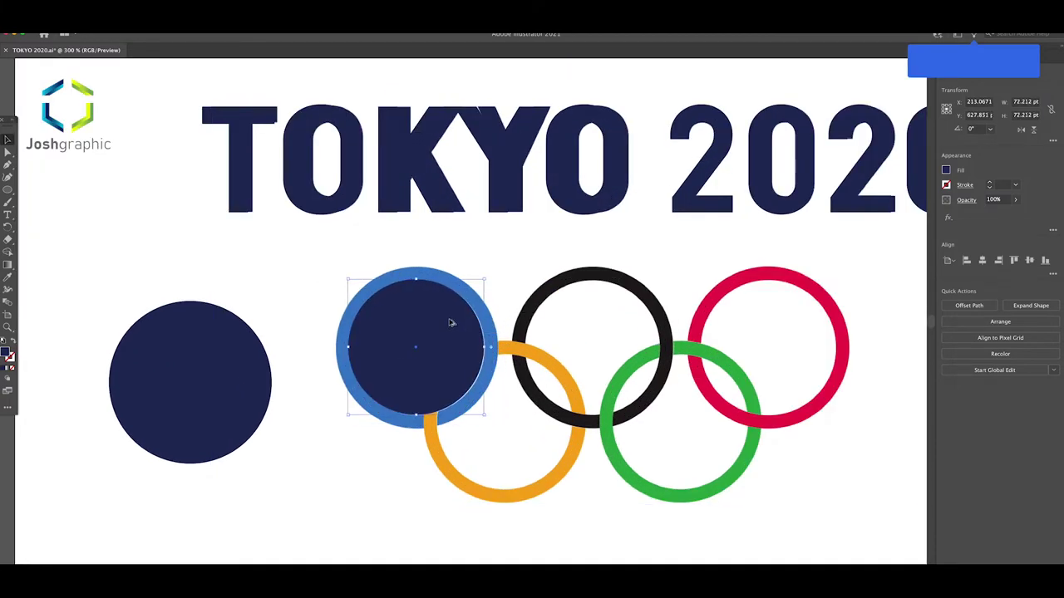
key(ctrl+plus)
key(ctrl+plus)
drag(518, 238, 522, 240)
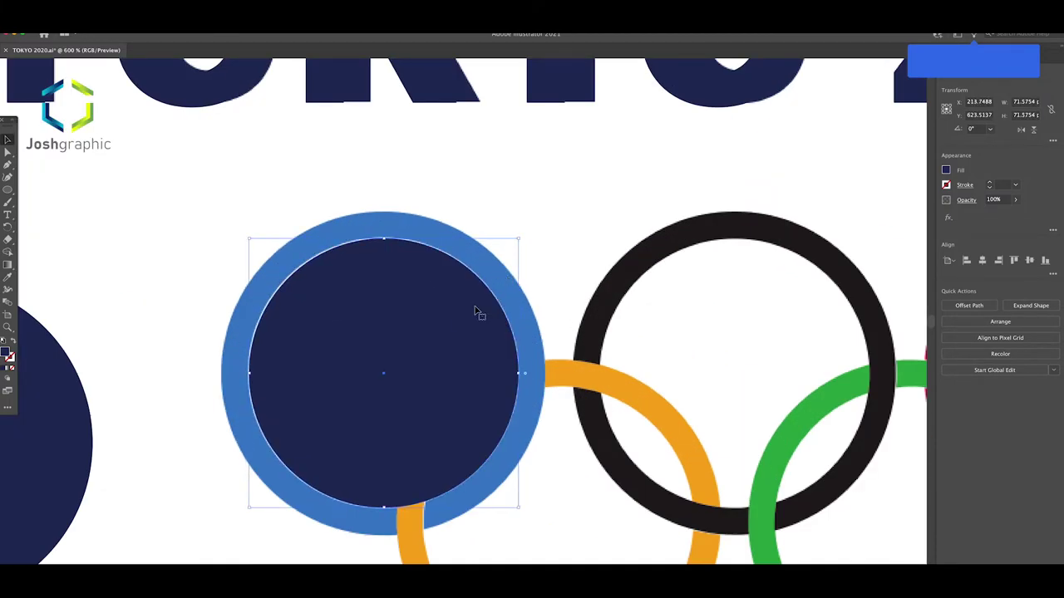
key(ctrl+plus)
drag(448, 319, 453, 321)
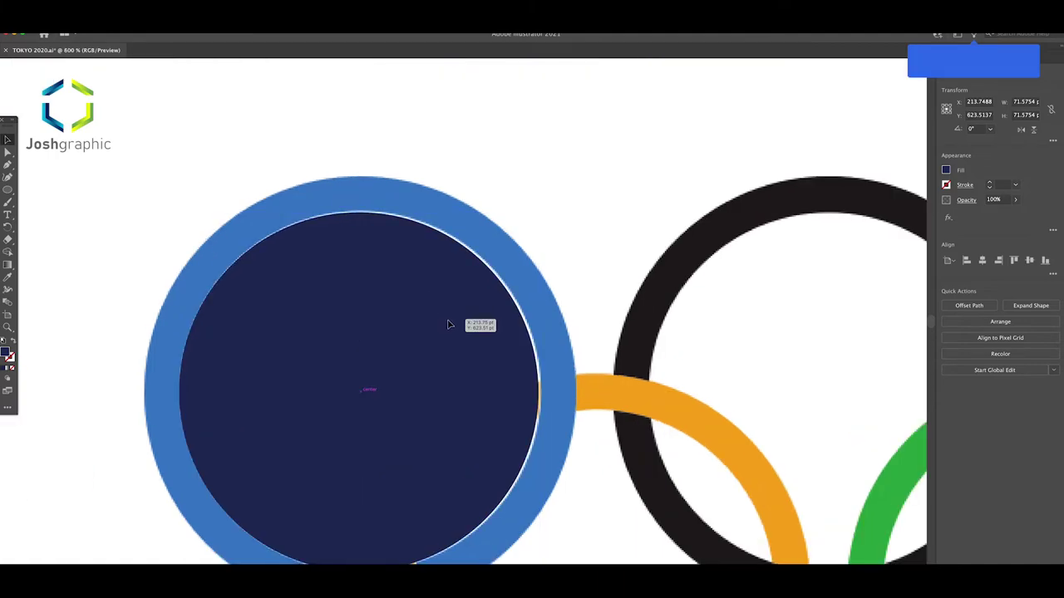
key(ctrl+plus)
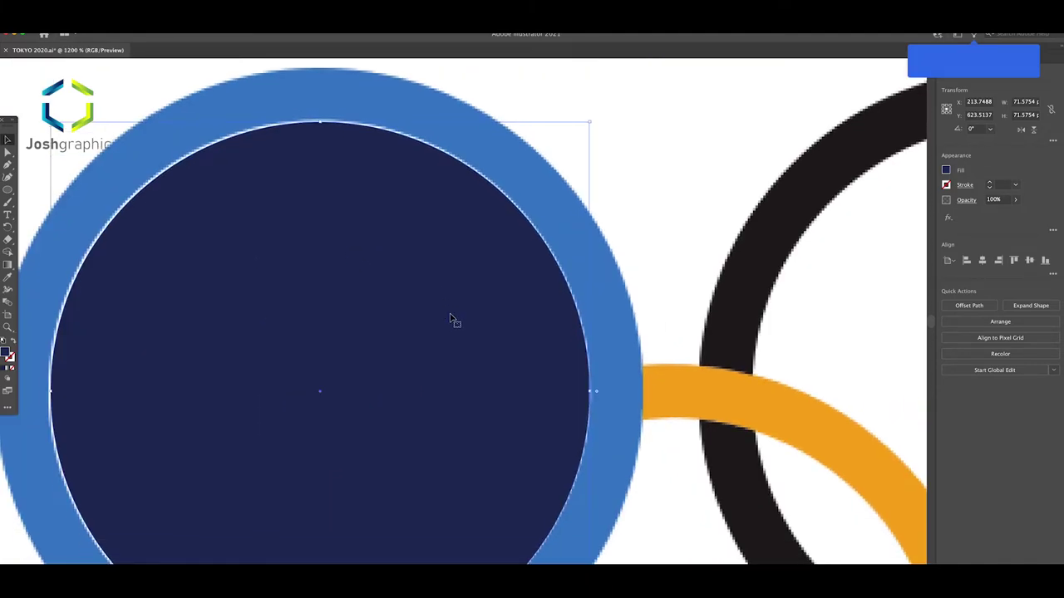
key(ctrl+minus)
key(ctrl+minus)
key(ctrl+0)
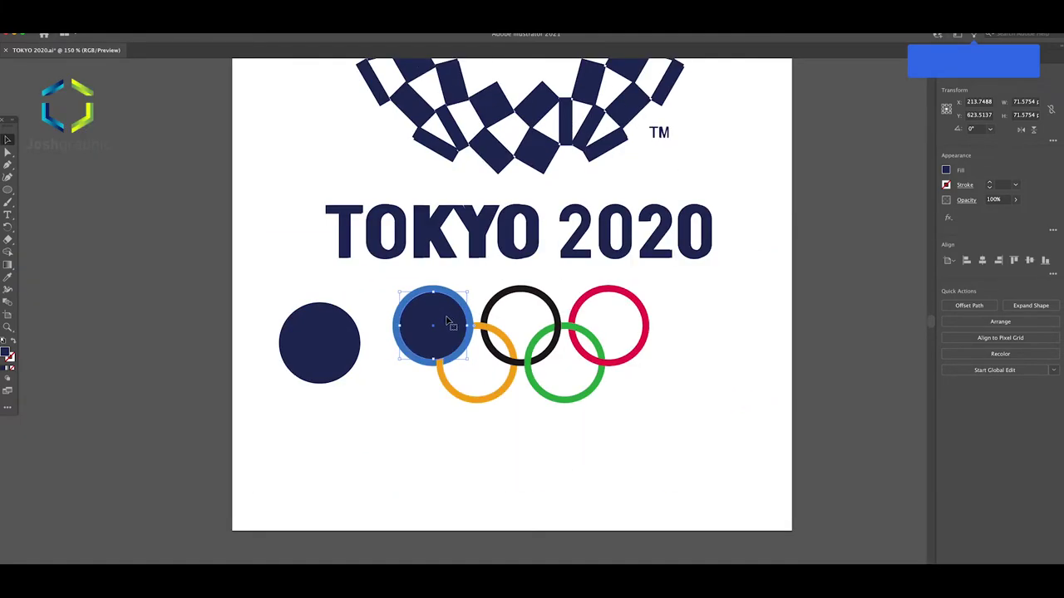
drag(445, 317, 315, 365)
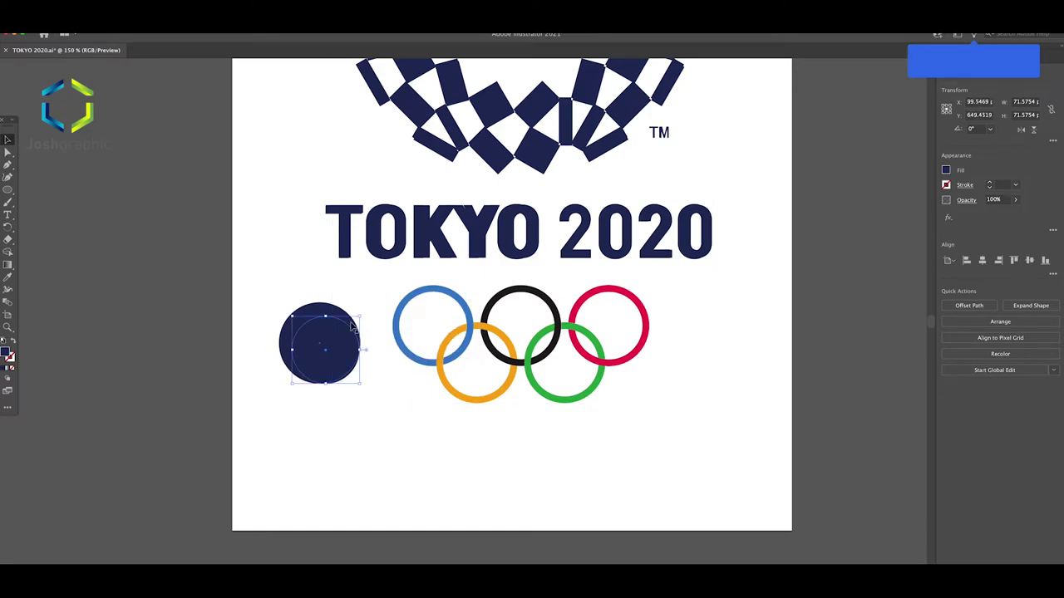
Step: Move the reference rings image off to the right of the page
drag(466, 296, 636, 297)
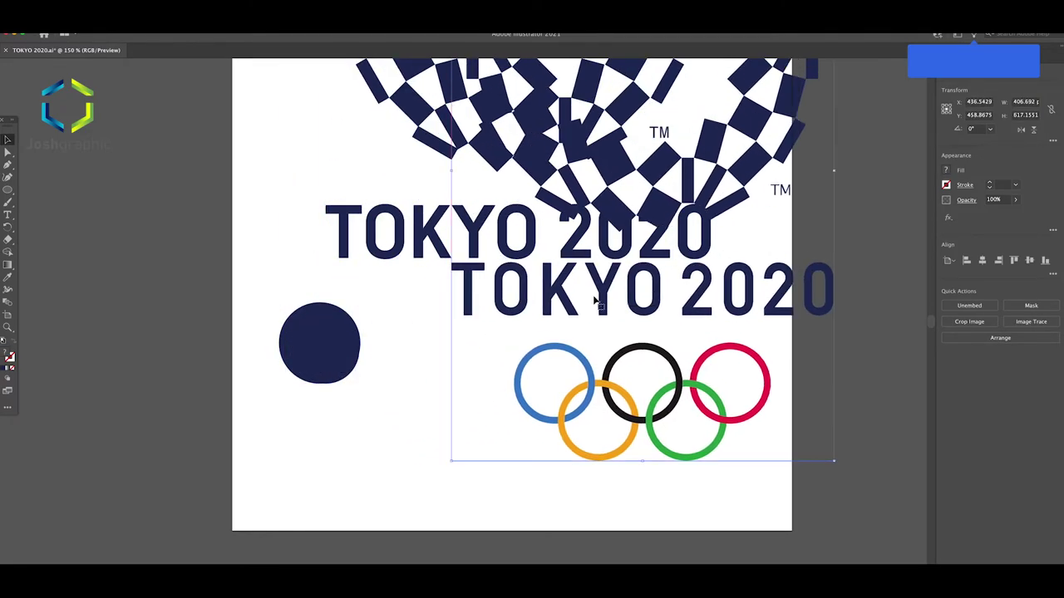
key(Delete)
key(ctrl+z)
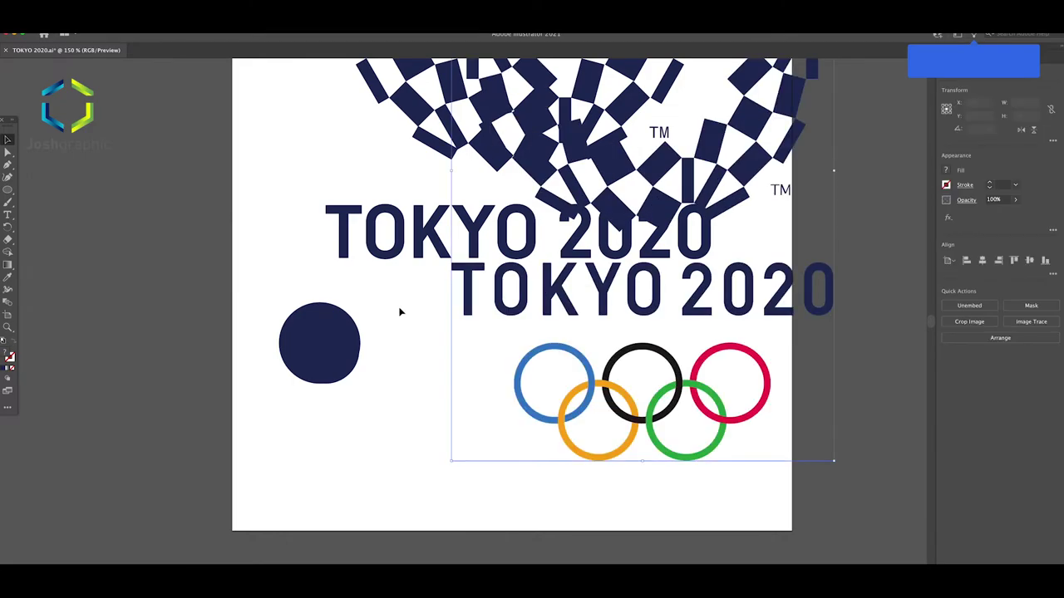
key(ctrl+z)
key(ctrl+minus)
key(ctrl+minus)
key(ctrl+minus)
scroll(732, 333, up, 3)
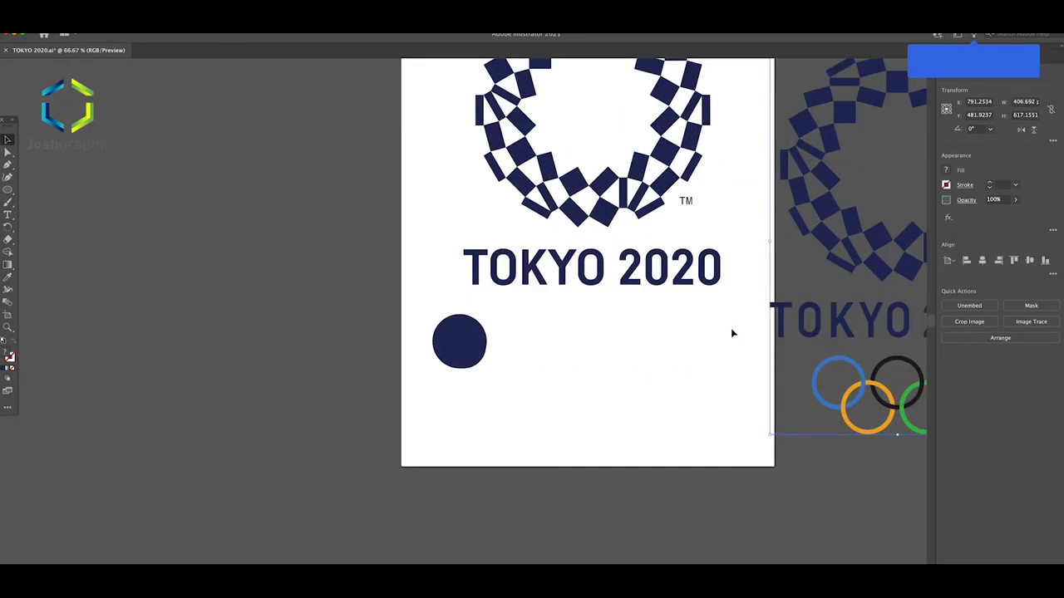
click(453, 361)
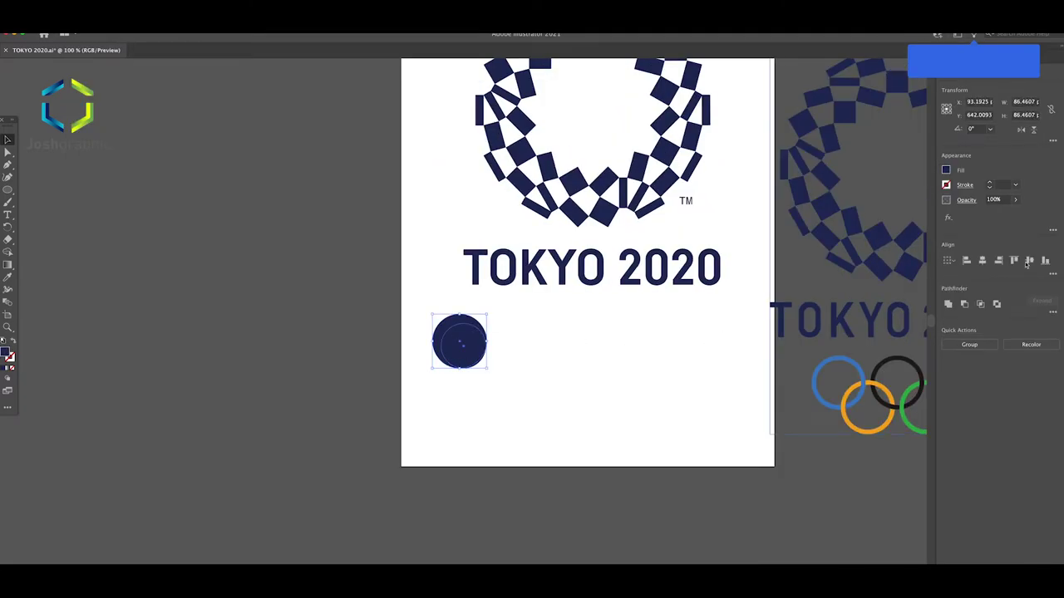
Step: Centre the two navy circles and delete their inner region with Shape Builder, leaving an 86.46 pt ring
click(982, 261)
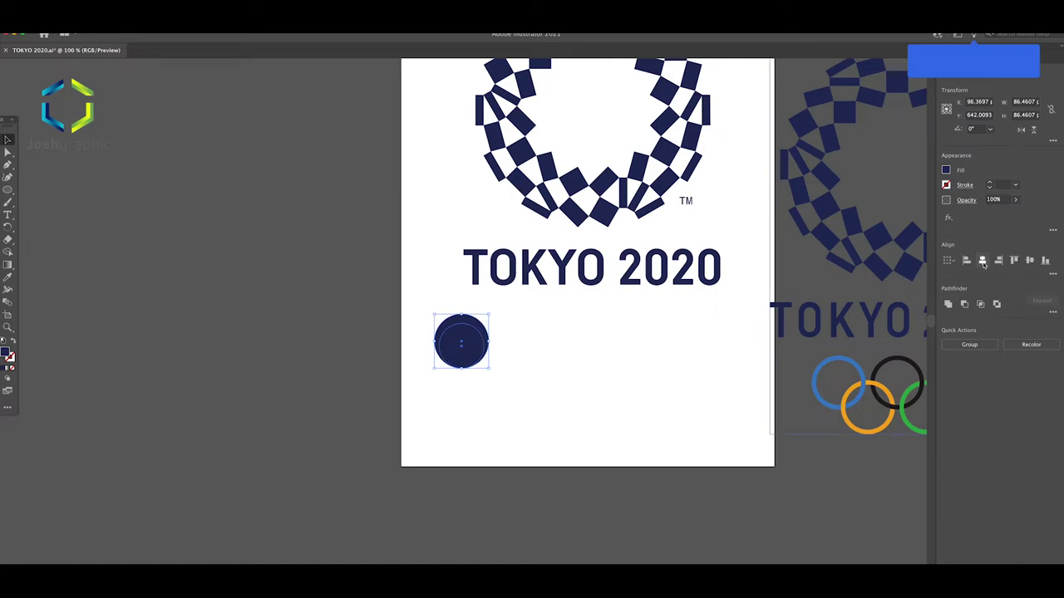
click(1022, 263)
click(605, 340)
click(446, 364)
click(7, 252)
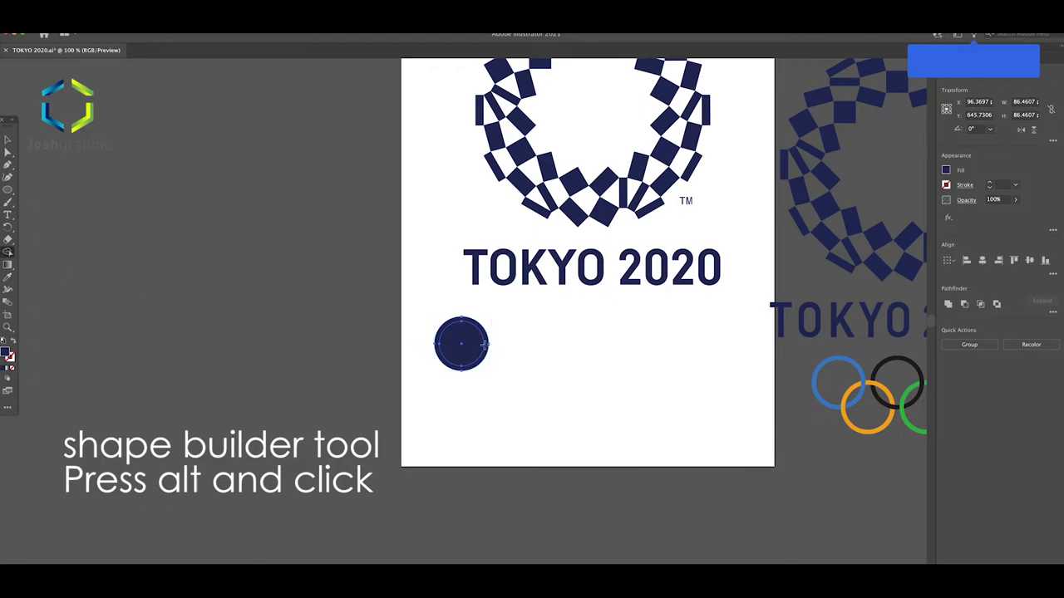
alt+click(464, 340)
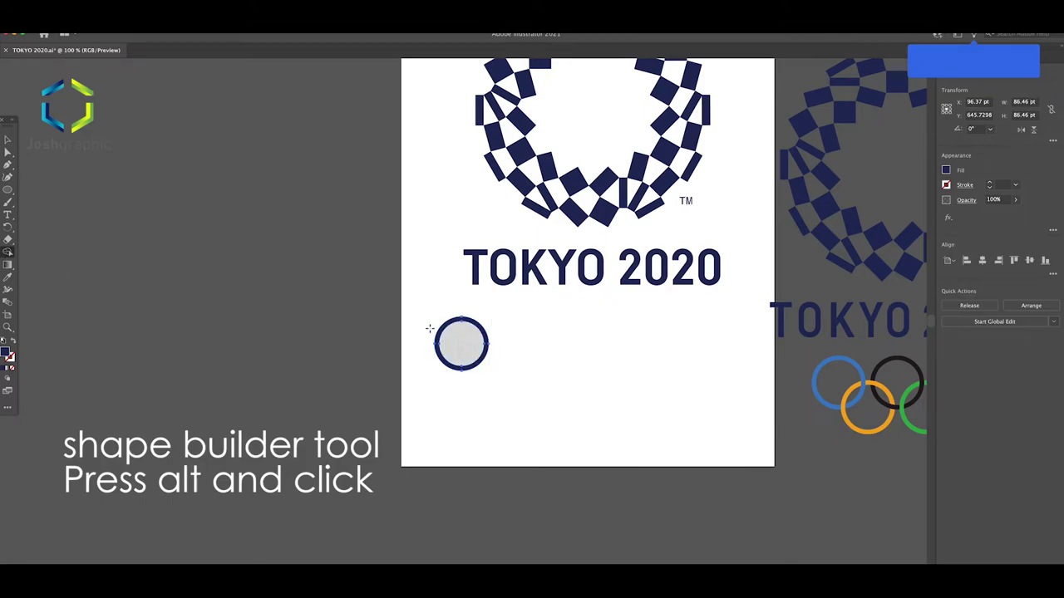
click(103, 192)
scroll(860, 405, up, 2)
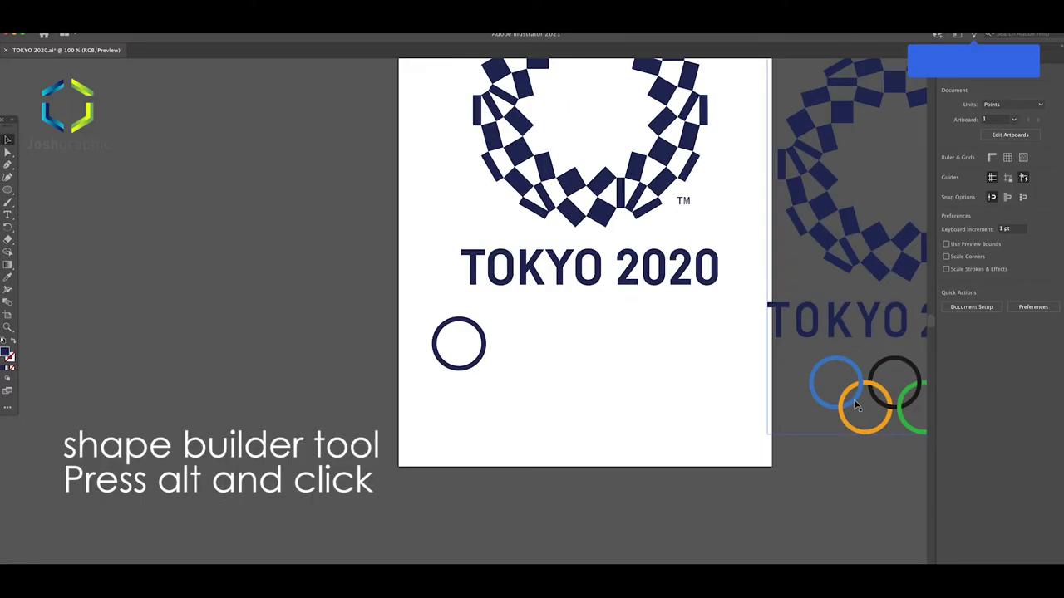
click(301, 324)
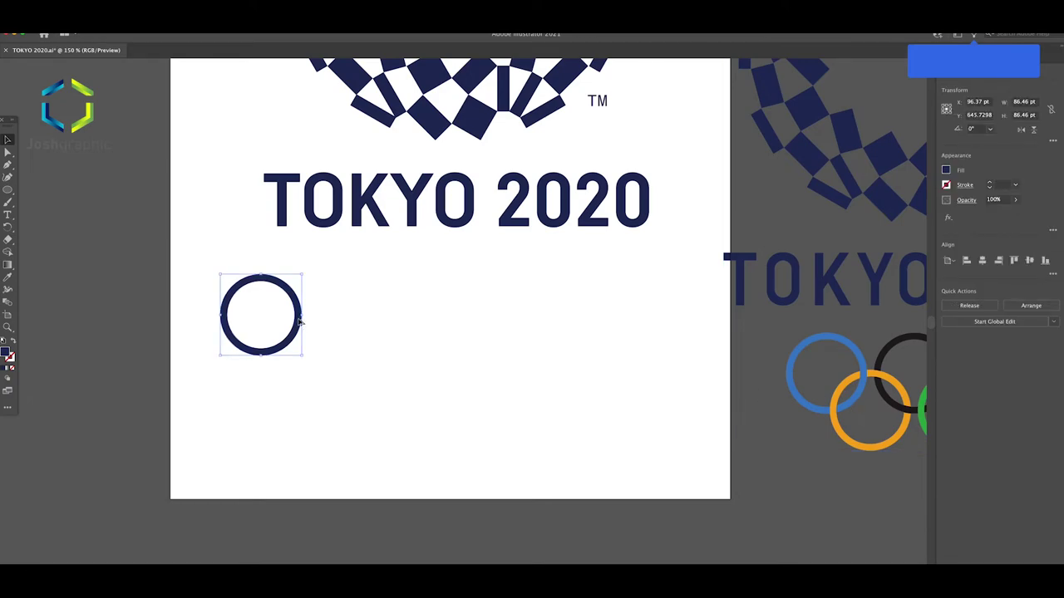
Step: Alt-drag copies of the navy ring into five interlocking rings in a three-over-two layout
drag(300, 323, 332, 365)
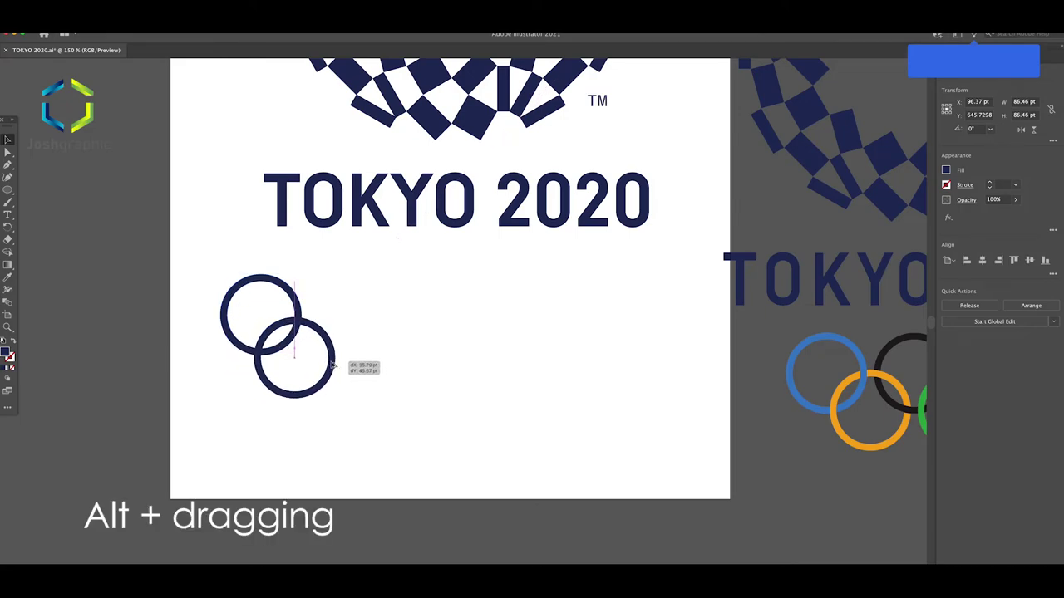
drag(332, 365, 389, 331)
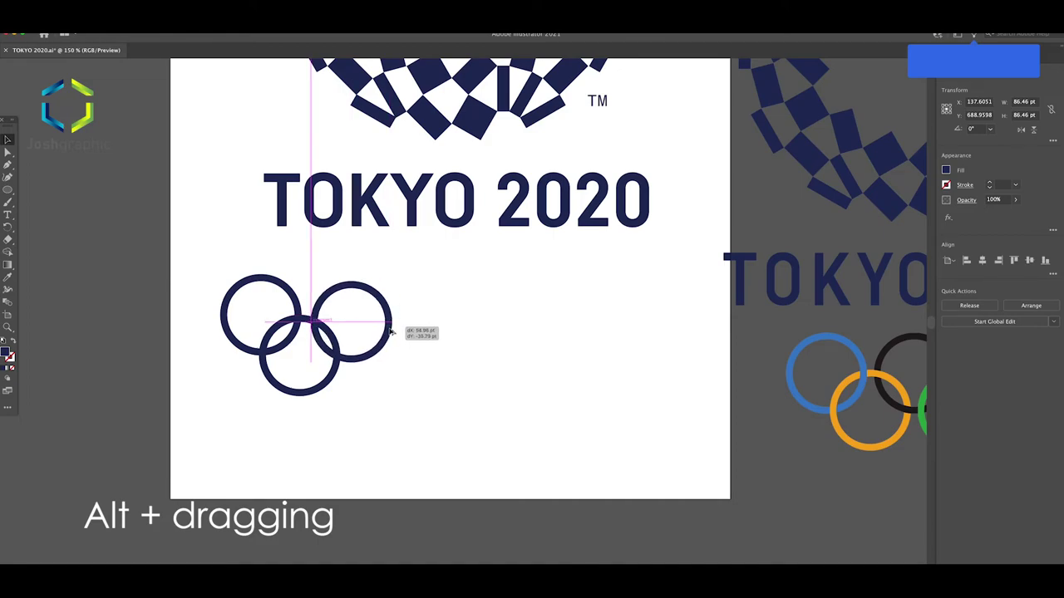
drag(389, 331, 389, 330)
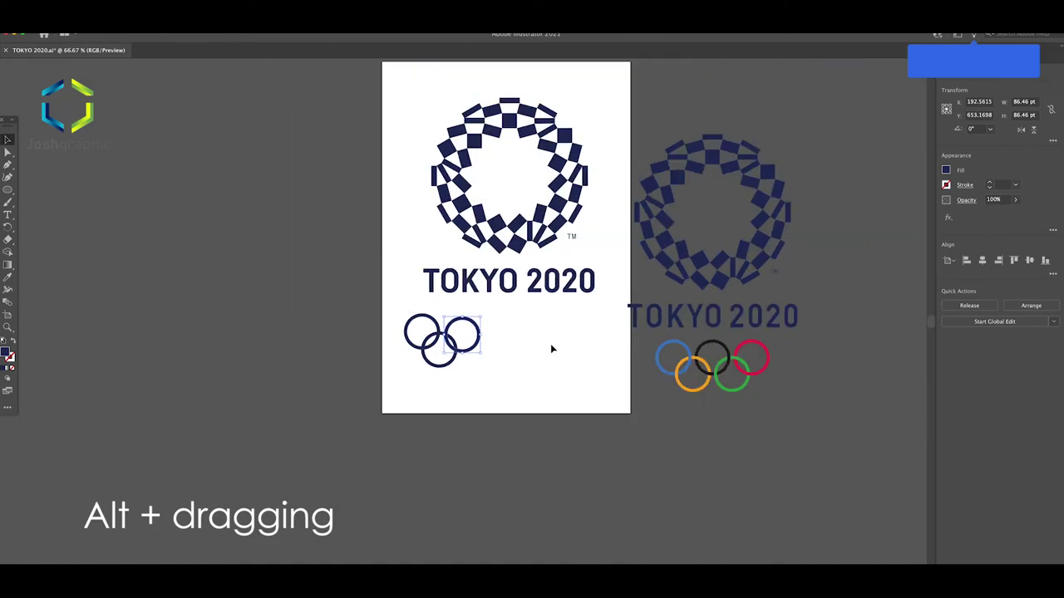
key(ctrl+minus)
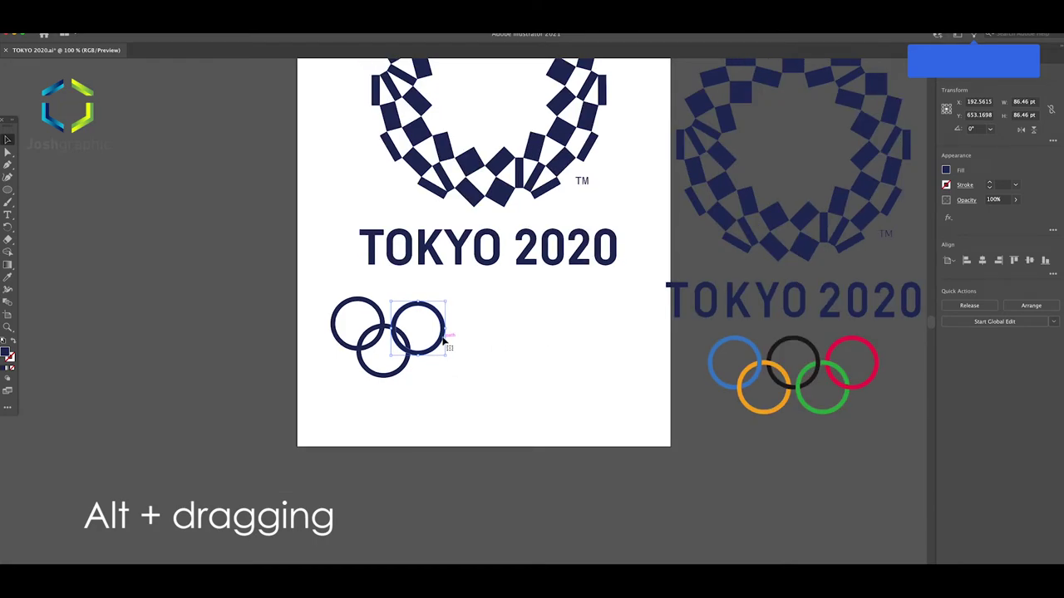
mouse_move(320, 391)
mouse_down()
mouse_move(372, 360)
mouse_move(465, 341)
mouse_up()
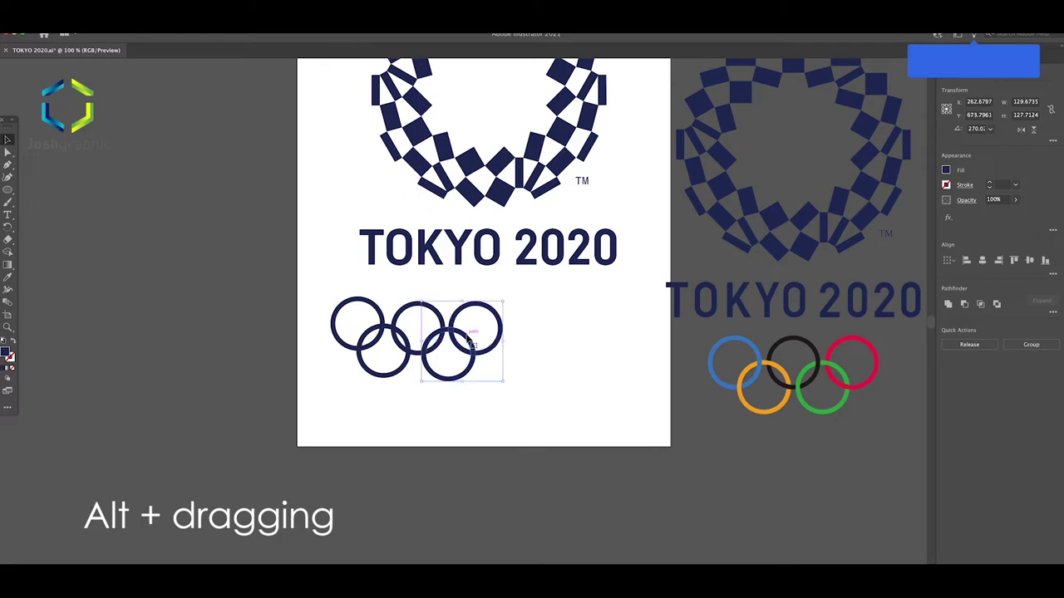
drag(765, 355, 388, 320)
scroll(388, 320, up, 2)
drag(420, 409, 428, 408)
Step: Align the black, green and last rings with their counterparts in the reference logo
scroll(428, 408, up, 2)
drag(449, 241, 445, 250)
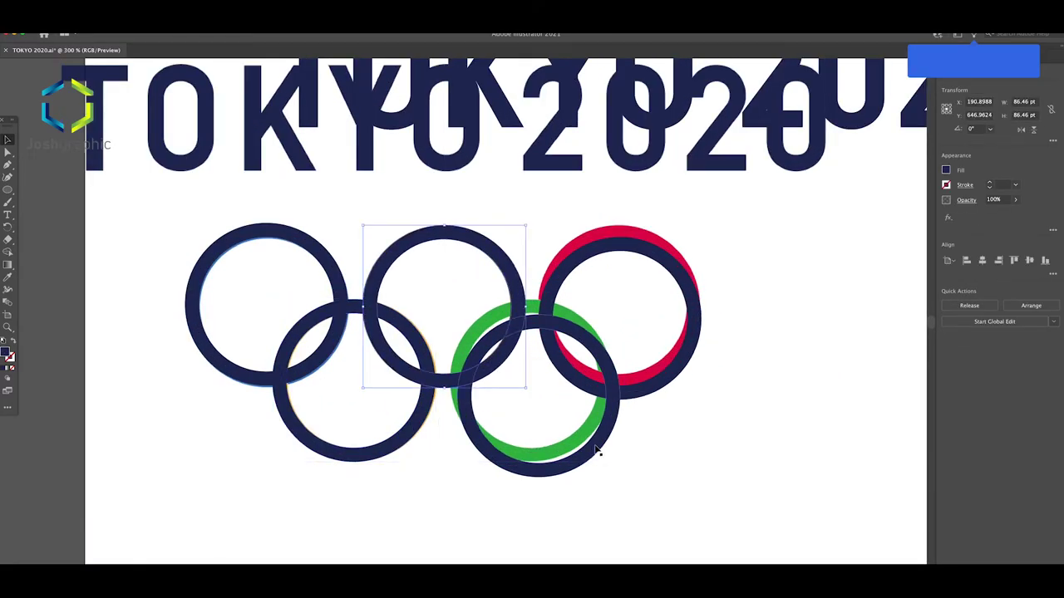
drag(573, 432, 565, 440)
drag(653, 357, 644, 380)
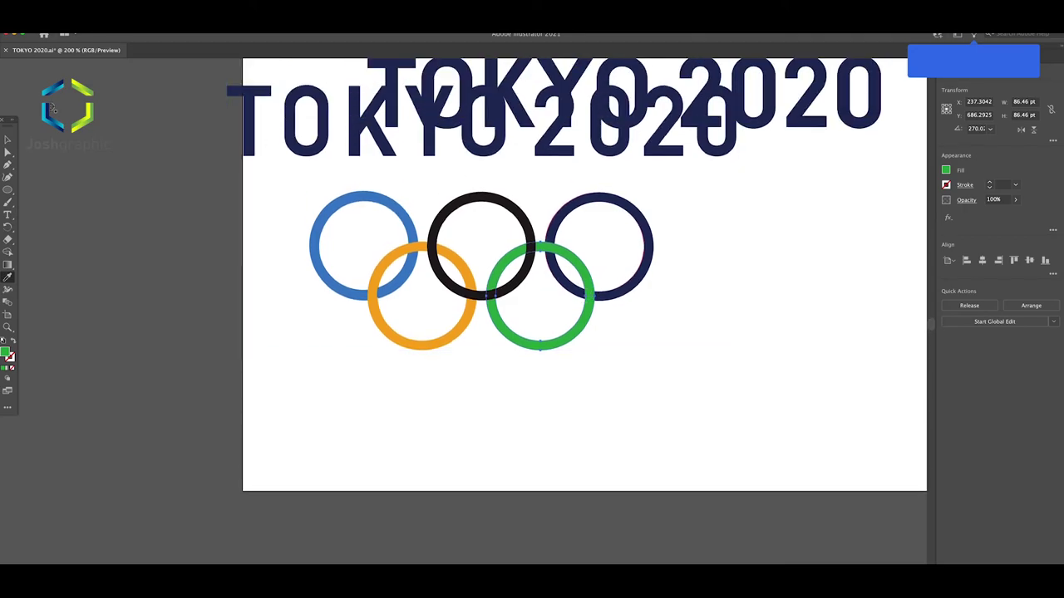
click(628, 218)
scroll(629, 217, up, 5)
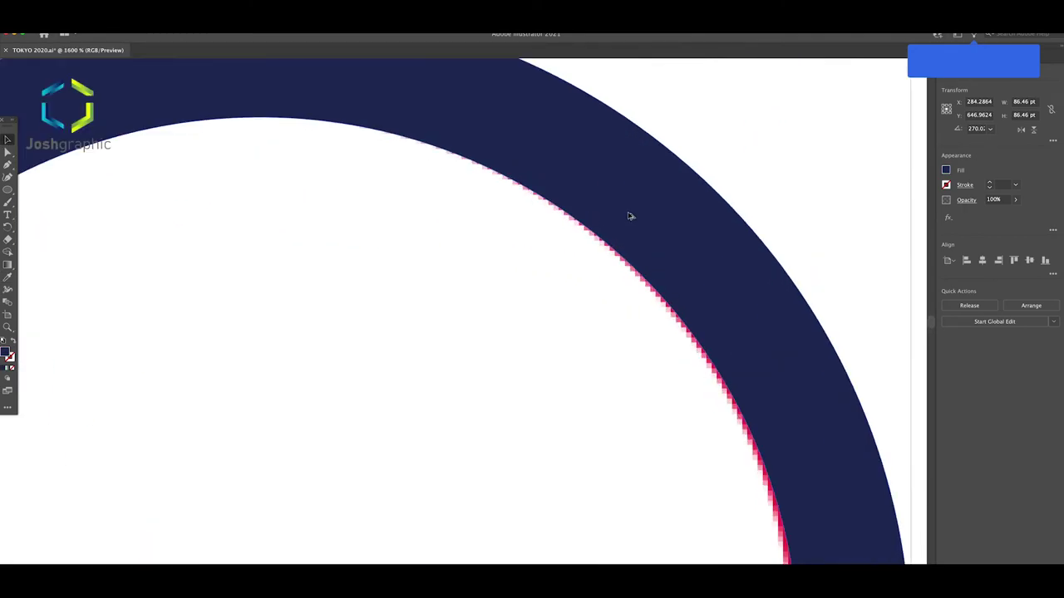
drag(676, 251, 689, 246)
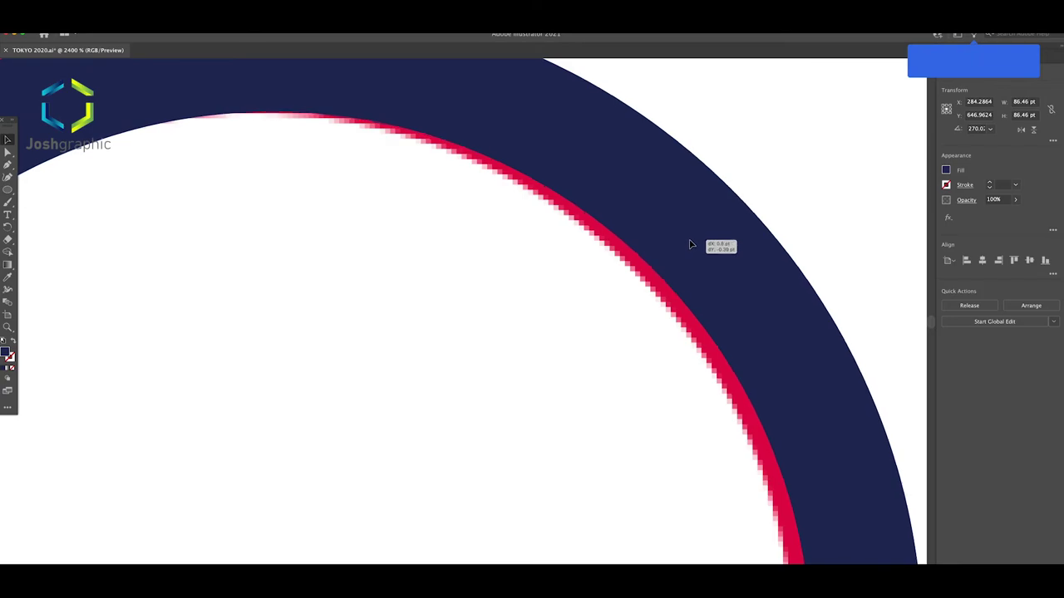
Step: Colour the last ring red by sampling the reference, then shift it slightly left
key(i)
click(683, 301)
scroll(683, 301, down, 3)
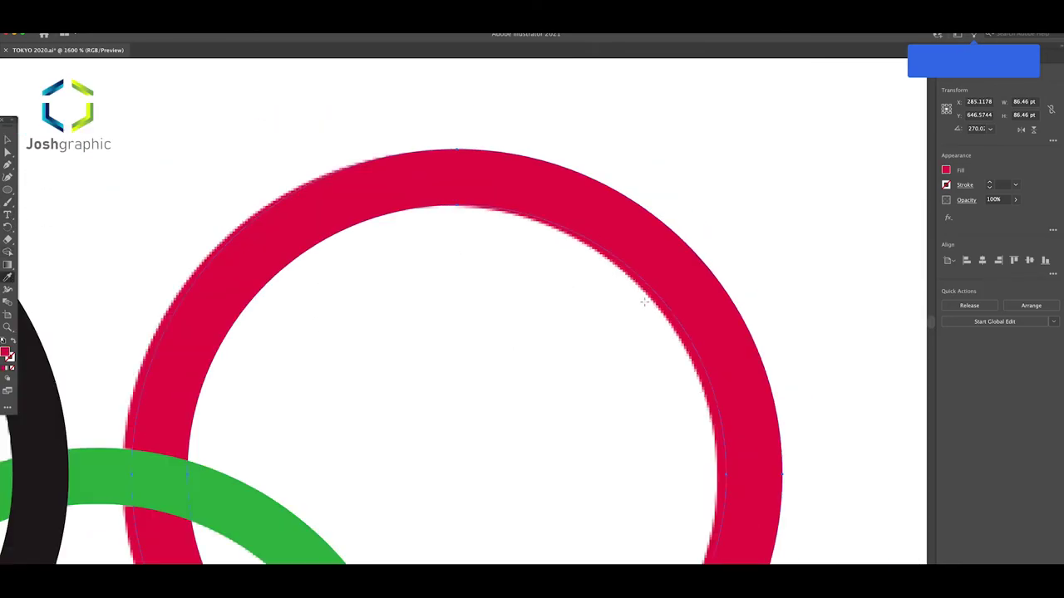
scroll(498, 291, down, 3)
scroll(337, 276, down, 3)
key(v)
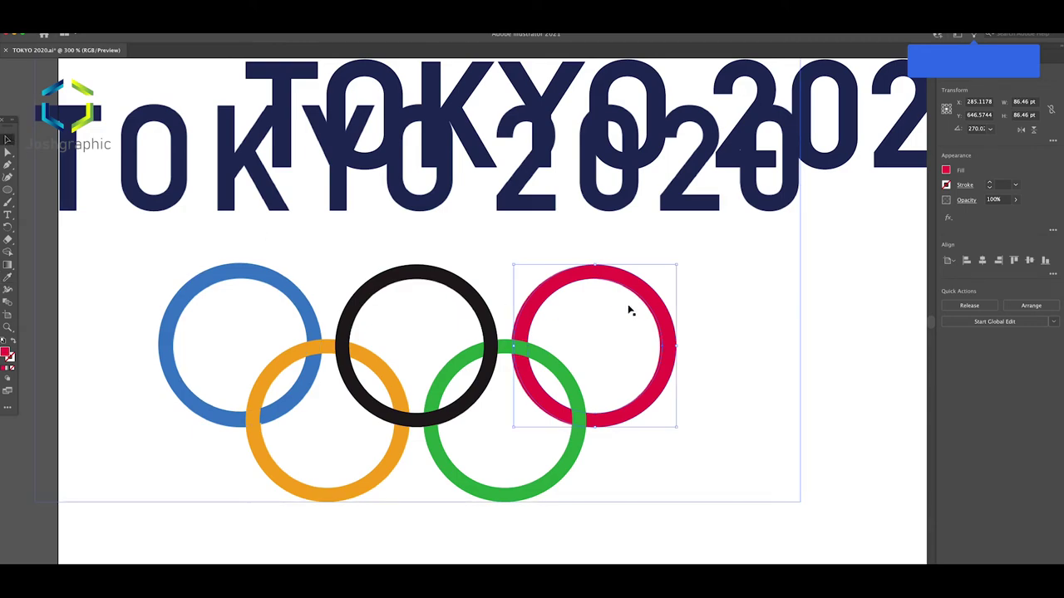
scroll(629, 307, up, 2)
drag(673, 280, 668, 287)
scroll(586, 314, down, 3)
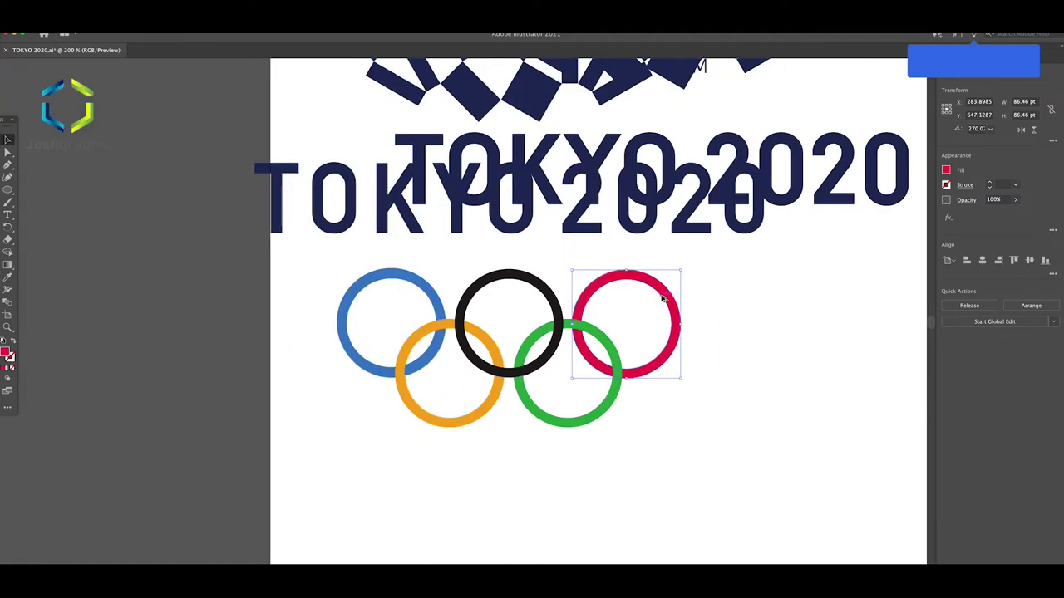
scroll(586, 314, up, 1)
scroll(565, 316, down, 2)
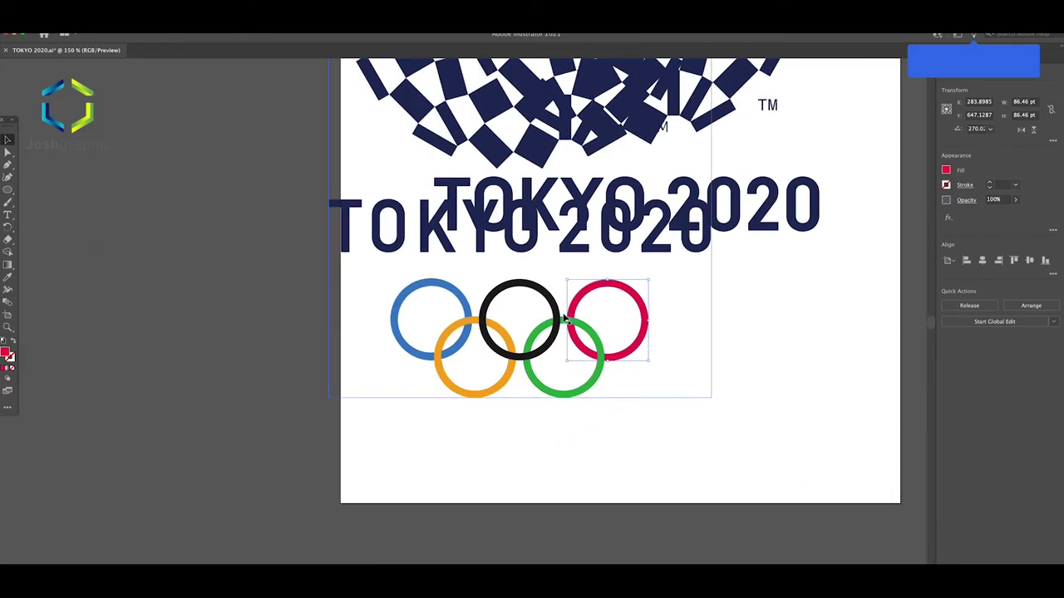
scroll(564, 317, up, 1)
Step: Select the reference logo image and bring up its context menu
click(812, 330)
click(751, 336)
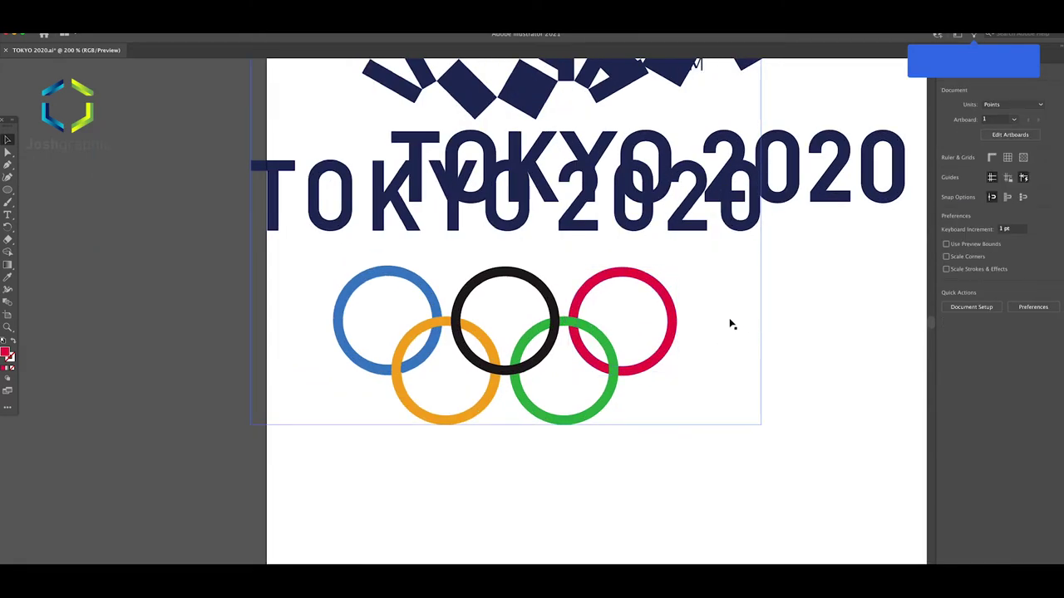
right_click(746, 335)
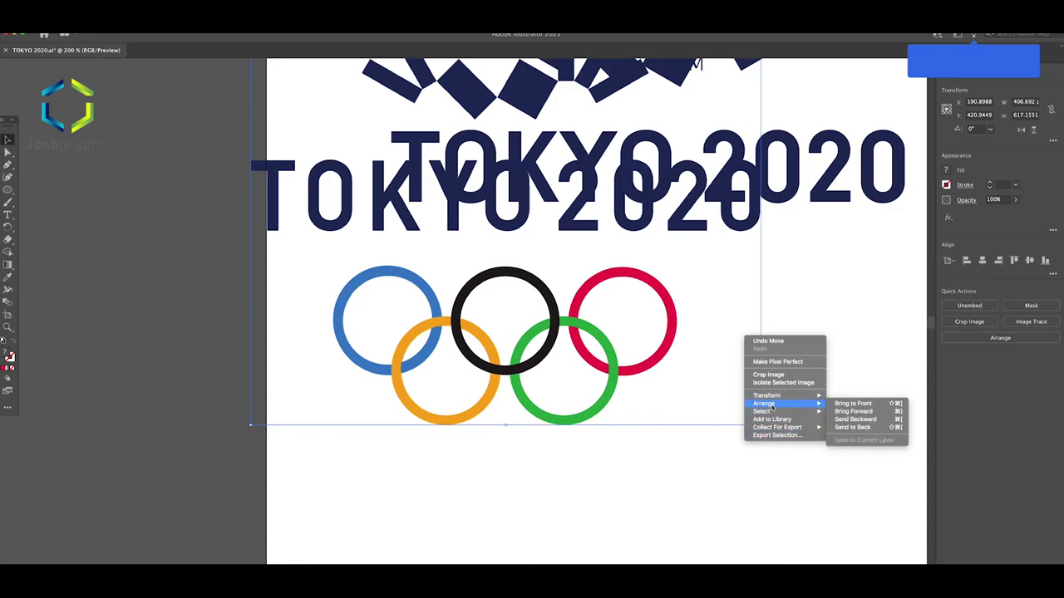
Step: Move the reference logo away from the rings and group the five rings
scroll(728, 377, down, 1)
scroll(729, 377, up, 1)
mouse_move(723, 384)
mouse_down()
mouse_move(780, 393)
mouse_move(625, 208)
mouse_up()
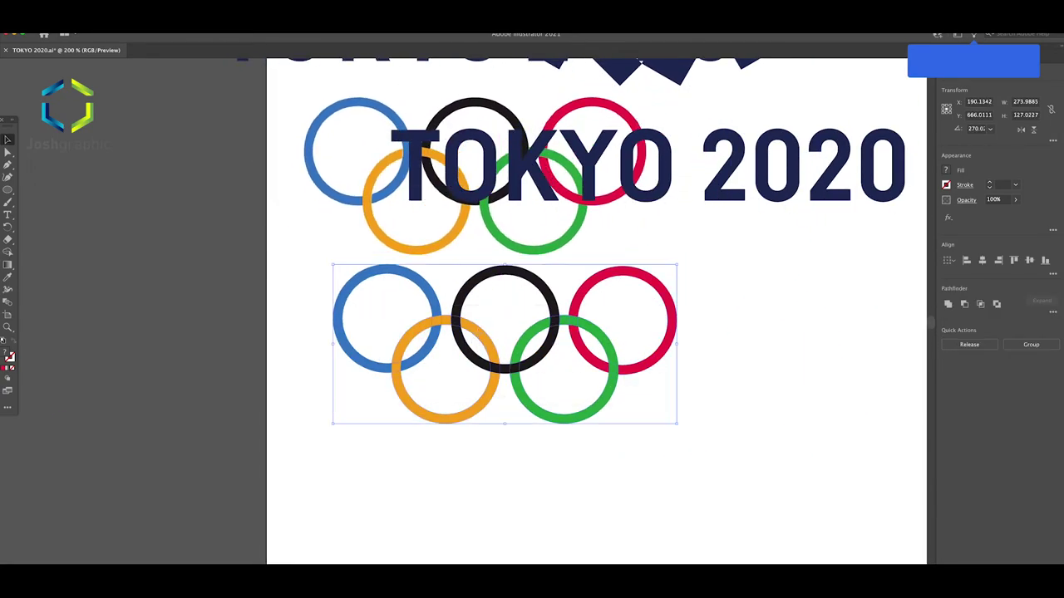
scroll(502, 393, down, 1)
click(488, 324)
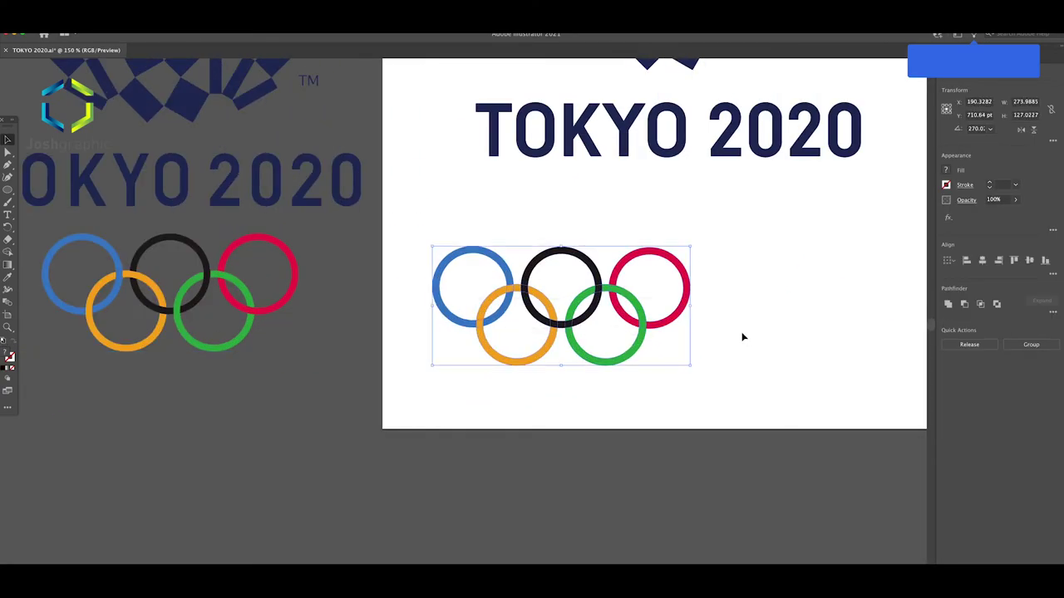
right_click(487, 351)
click(511, 398)
Step: Move the reference image off the artboard to the left and select all the artwork
scroll(662, 374, down, 1)
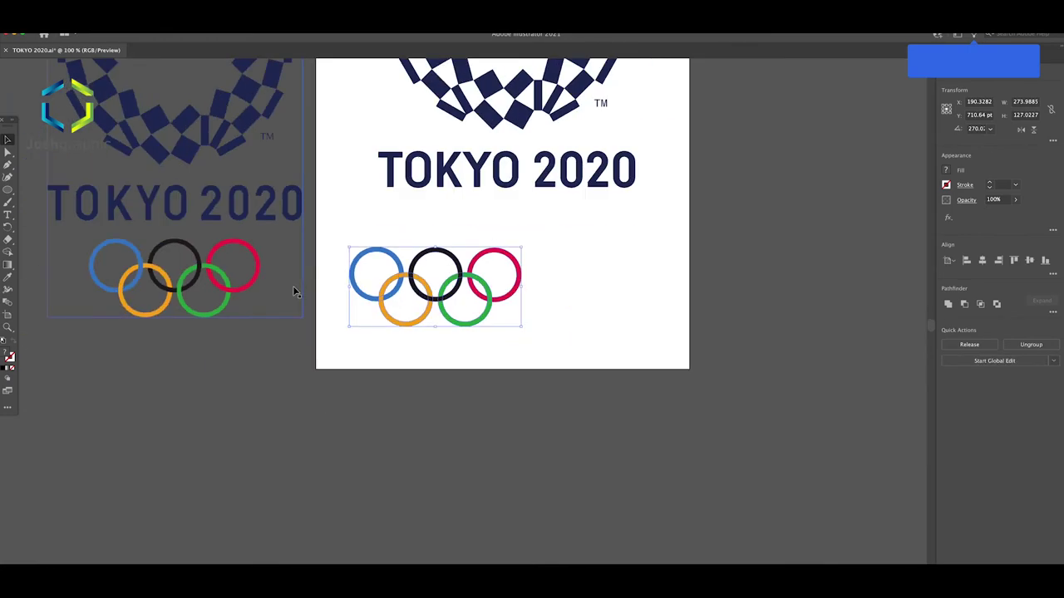
scroll(297, 290, up, 1)
drag(191, 285, 255, 287)
key(shift+m)
key(ctrl+a)
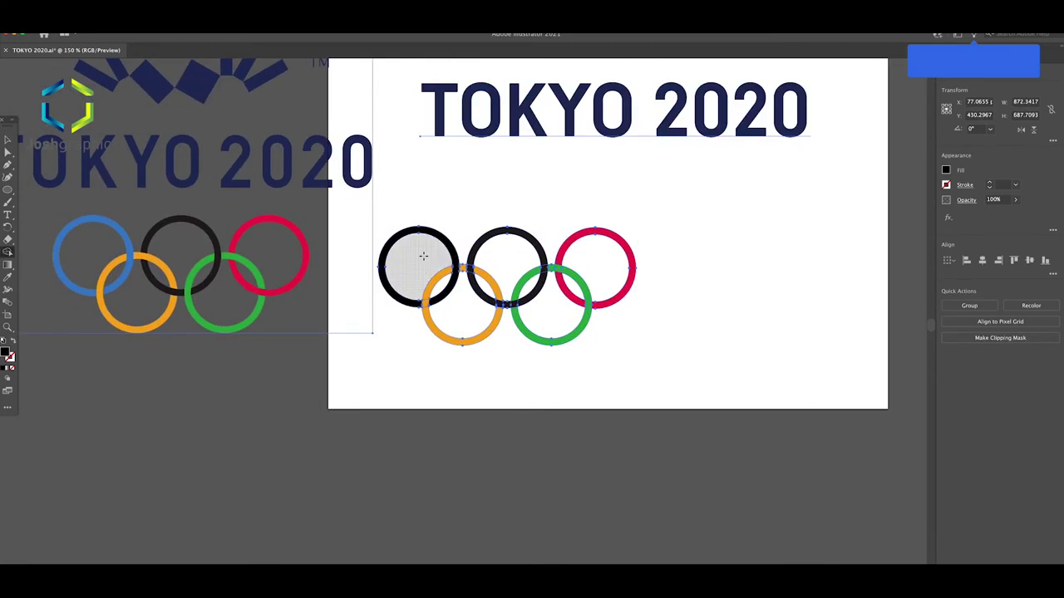
Step: Try a Shape Builder fill on the first ring, undo it, and select all the artwork
scroll(444, 266, up, 1)
click(445, 266)
key(v)
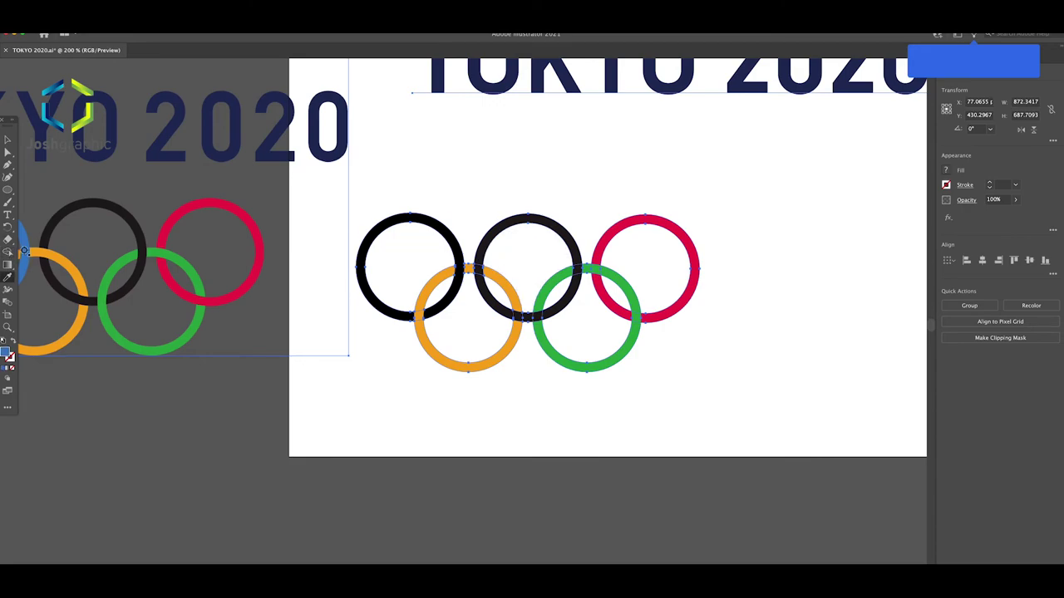
key(ctrl+z)
scroll(418, 253, down, 1)
scroll(488, 235, up, 3)
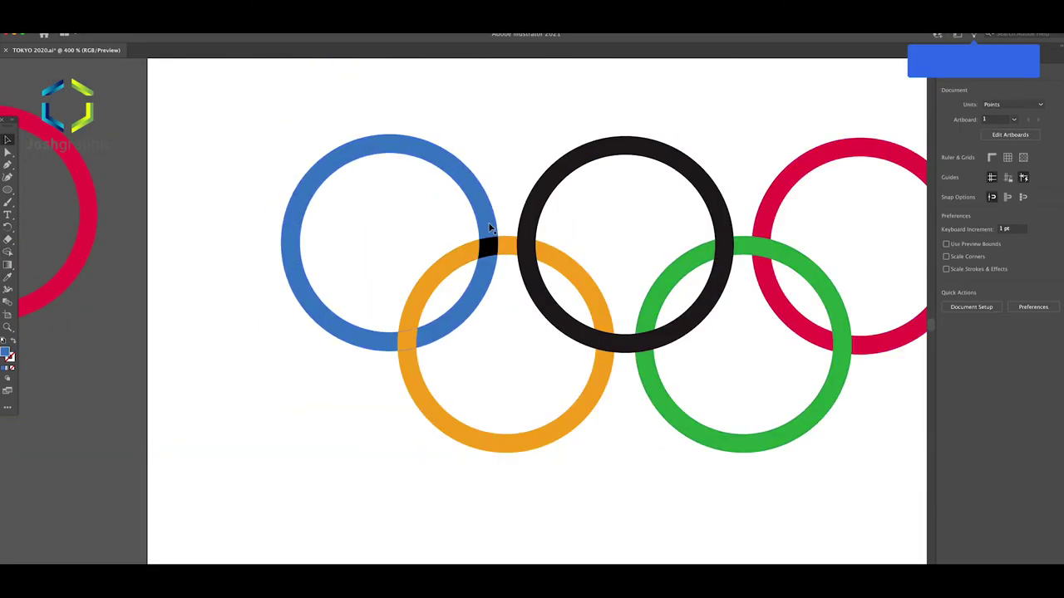
scroll(488, 235, down, 3)
key(ctrl+a)
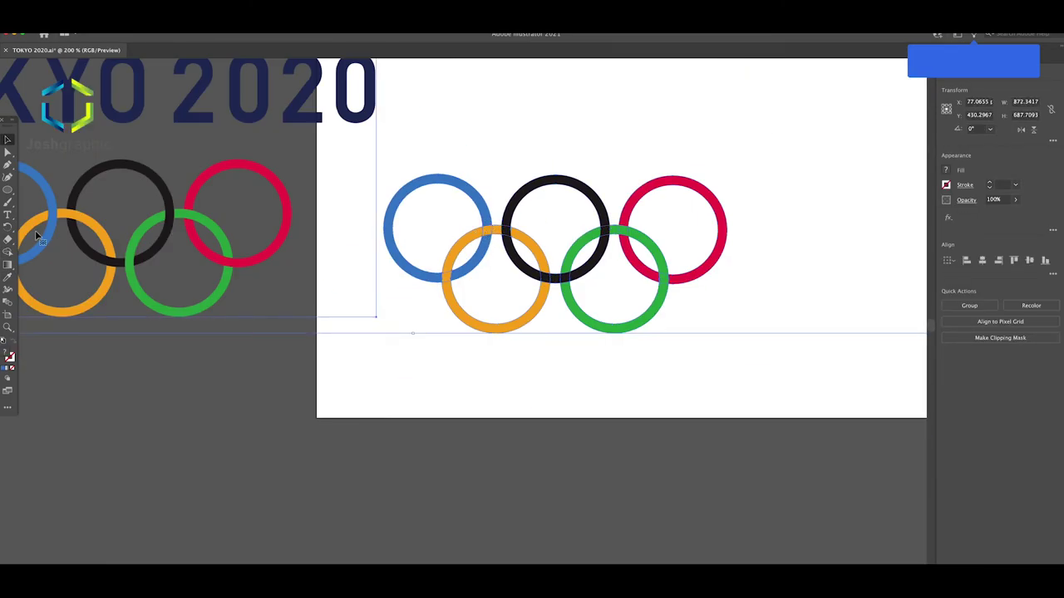
Step: Reselect the rings group and check its fill in the Color Picker, leaving it unchanged
click(8, 253)
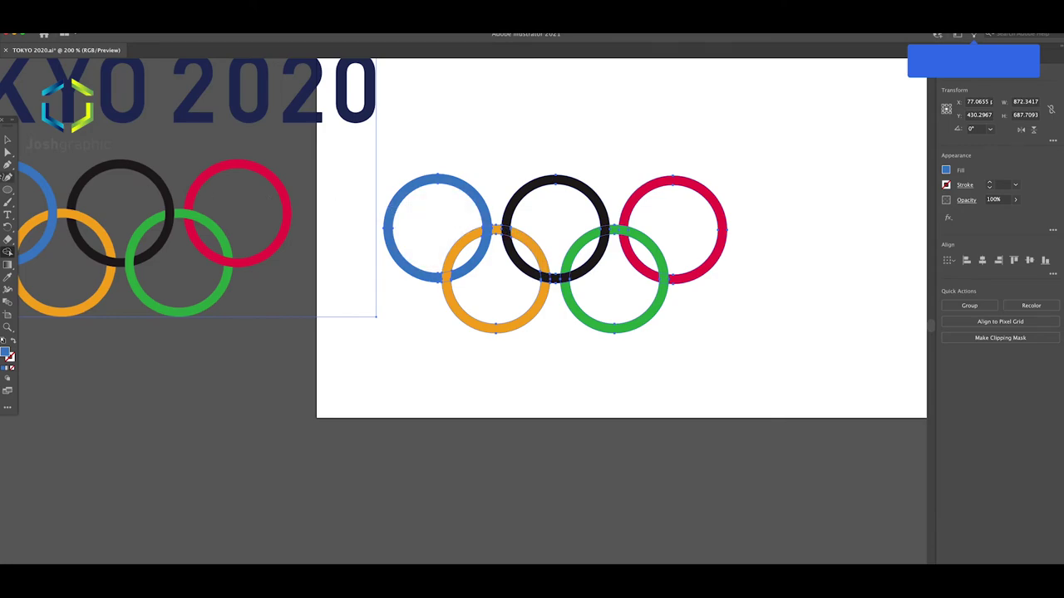
click(7, 139)
click(529, 363)
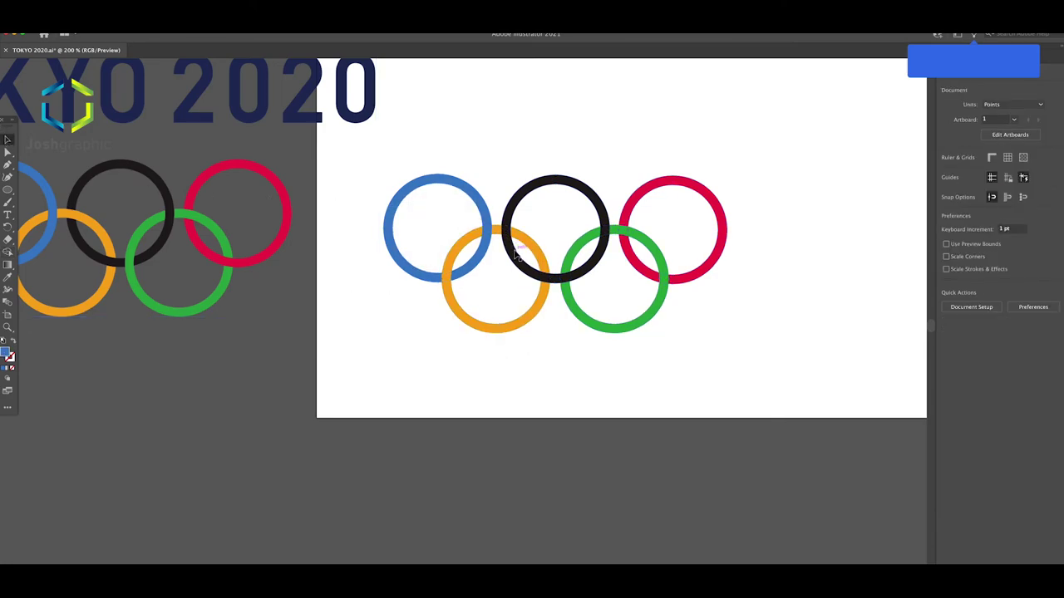
click(519, 243)
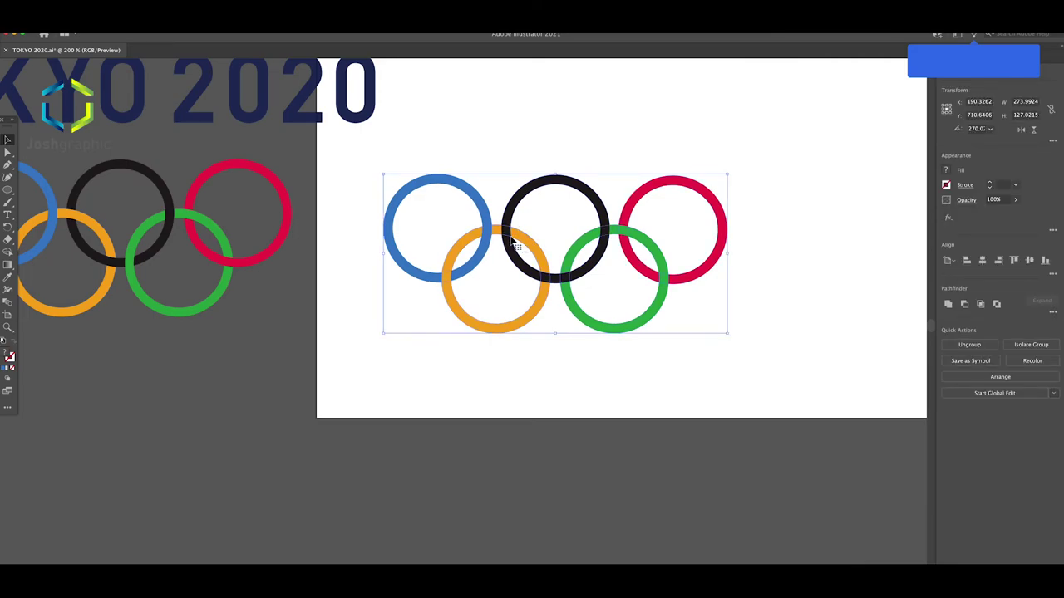
click(8, 254)
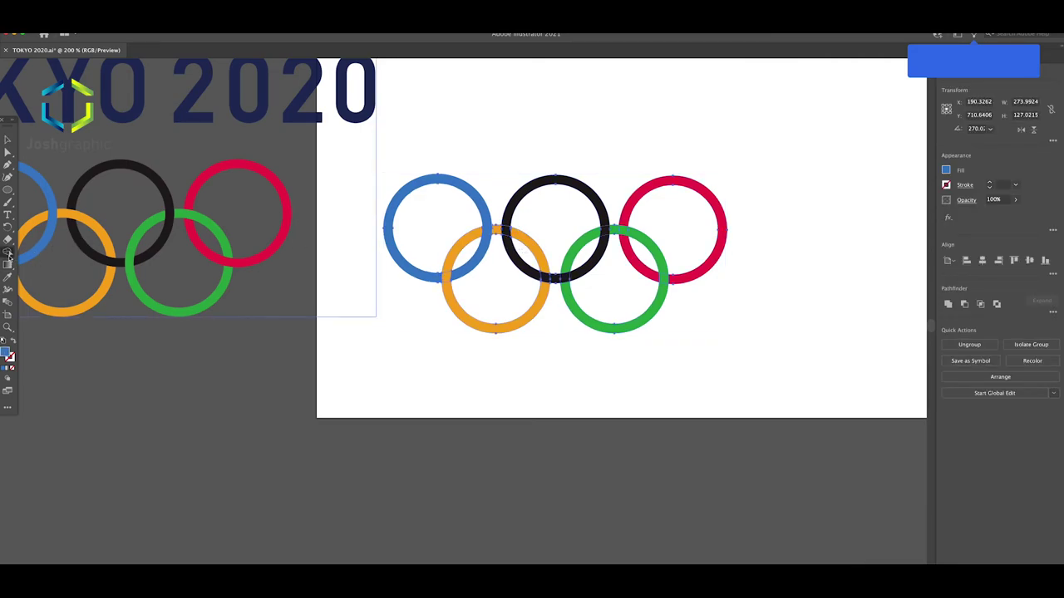
double_click(7, 353)
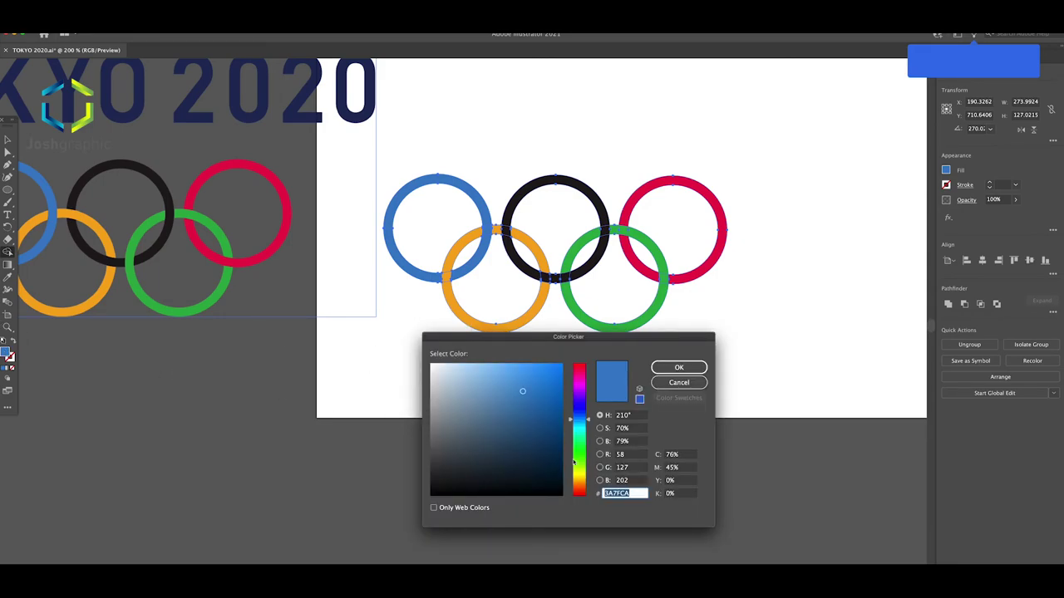
click(675, 382)
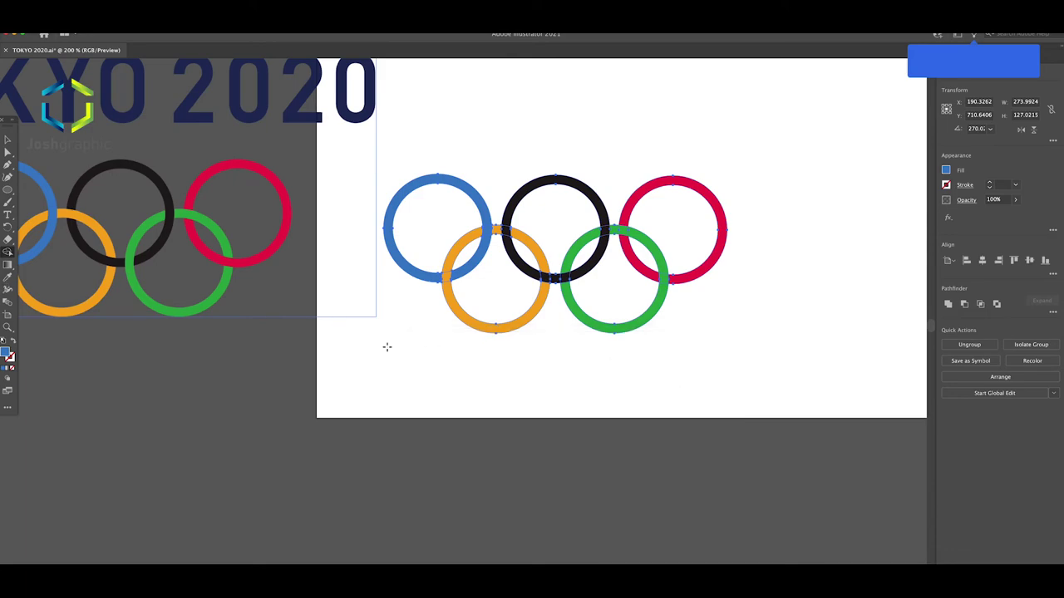
Step: Fill the rings group with the reference orange, #F8A91D
click(94, 307)
key(ctrl+z)
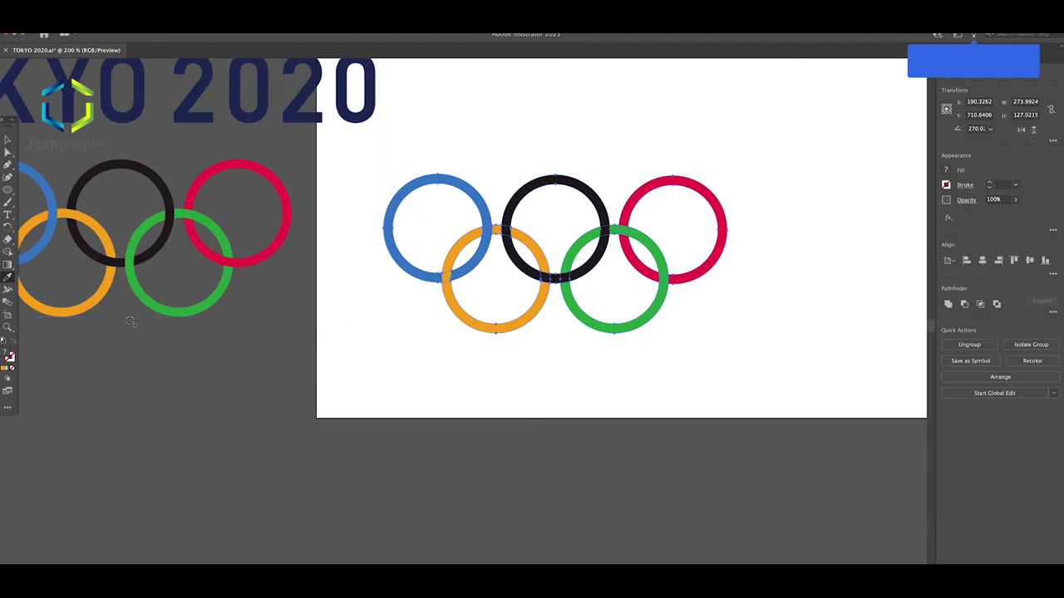
click(86, 314)
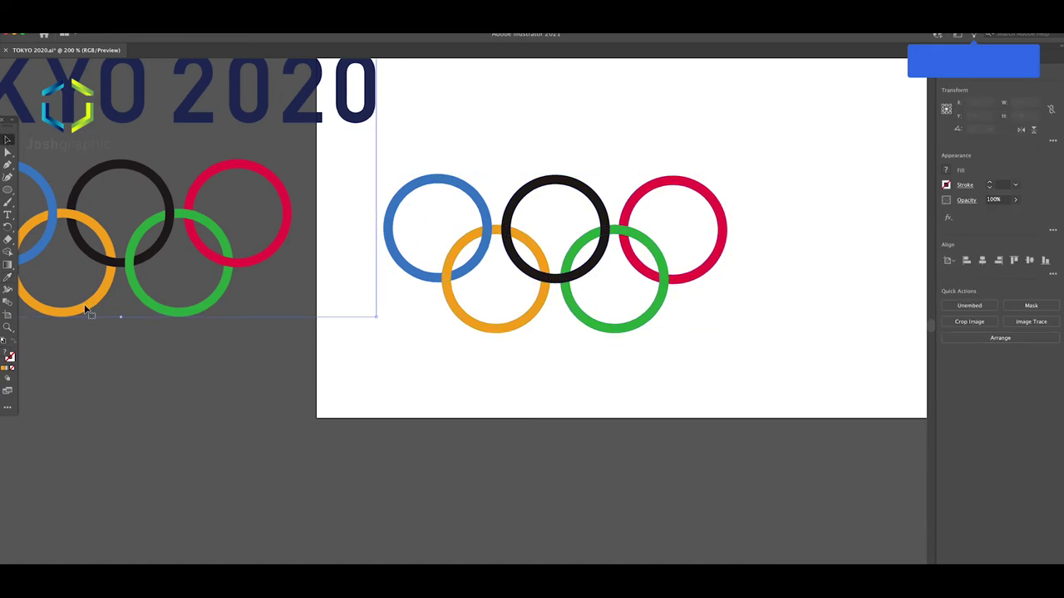
click(510, 333)
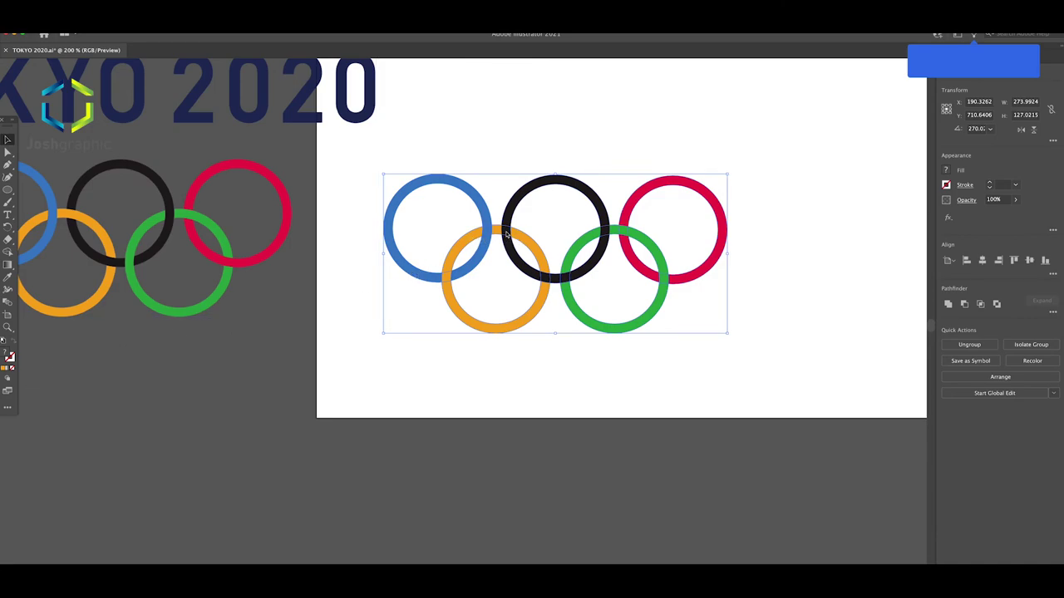
click(3, 368)
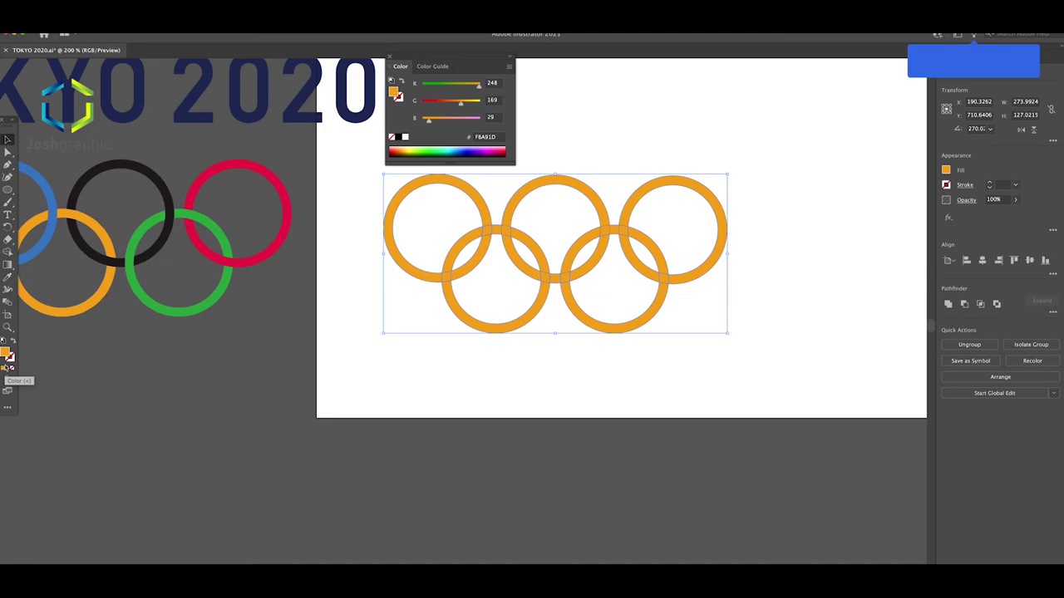
Step: Undo the orange fill and turn the rings group into a Live Paint group
key(ctrl+z)
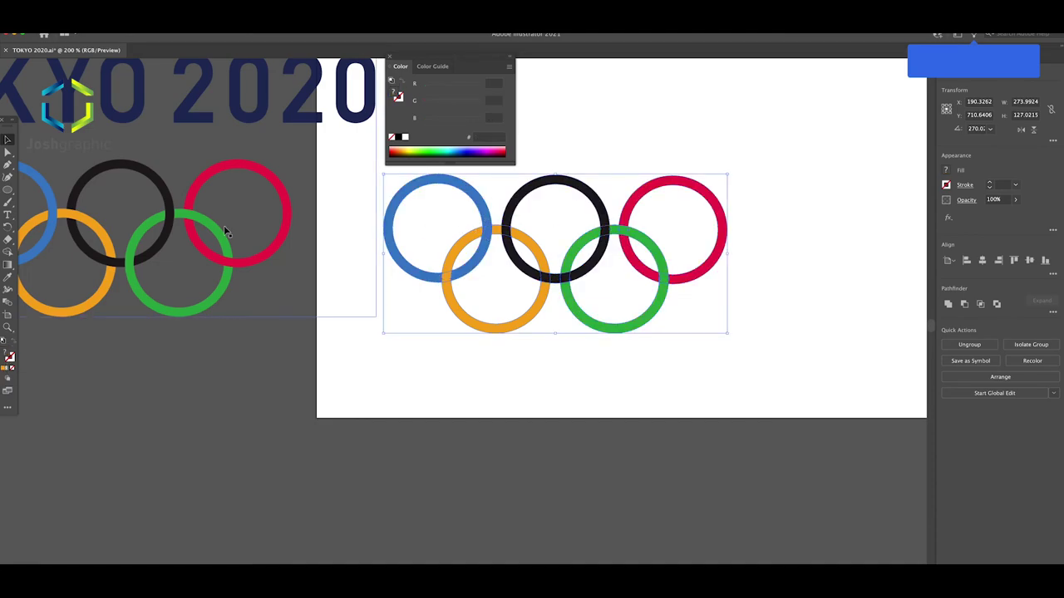
click(8, 251)
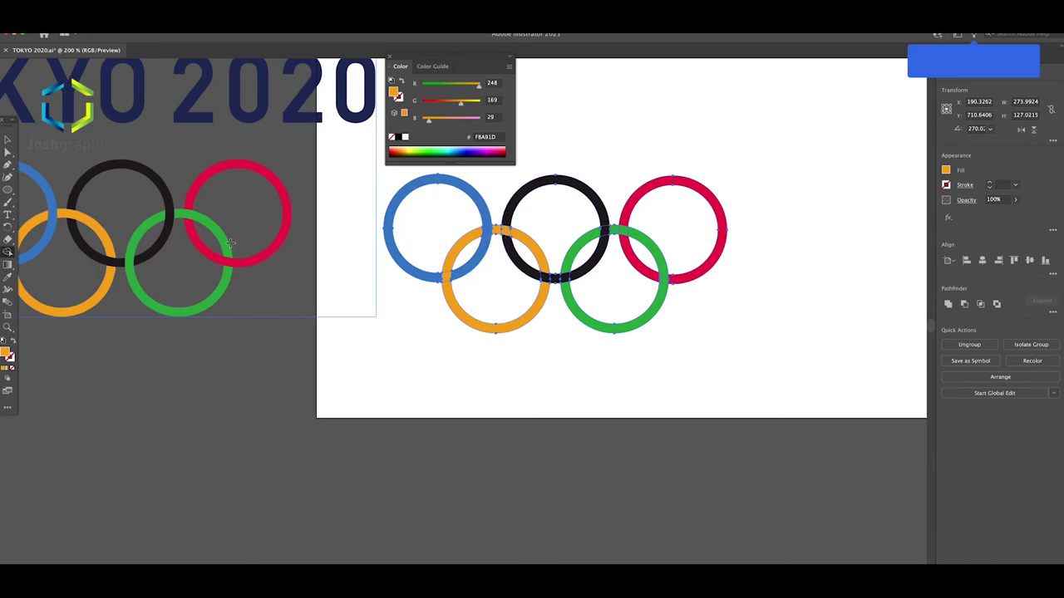
click(7, 139)
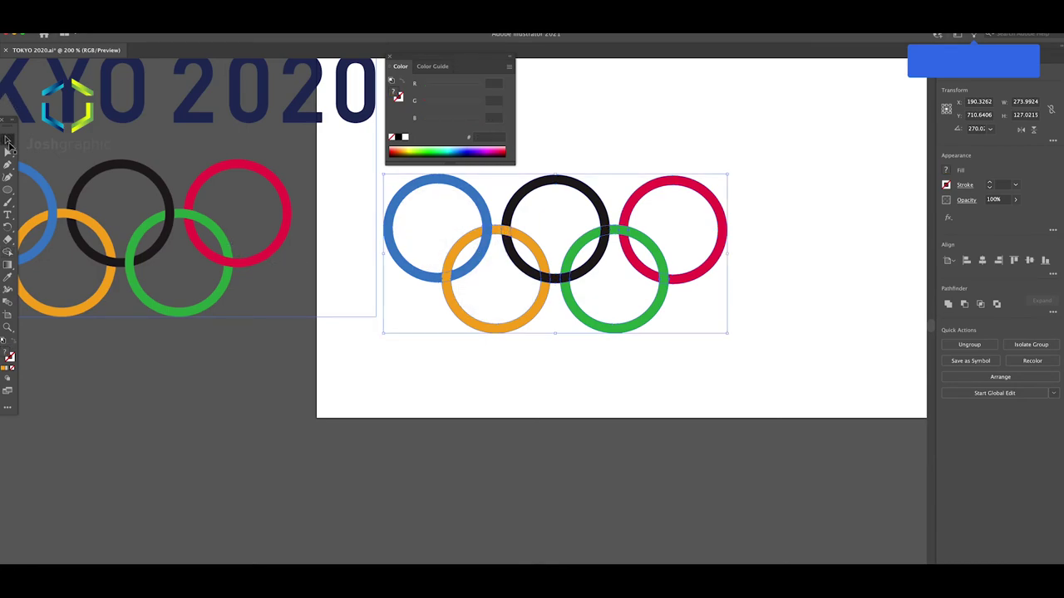
click(239, 437)
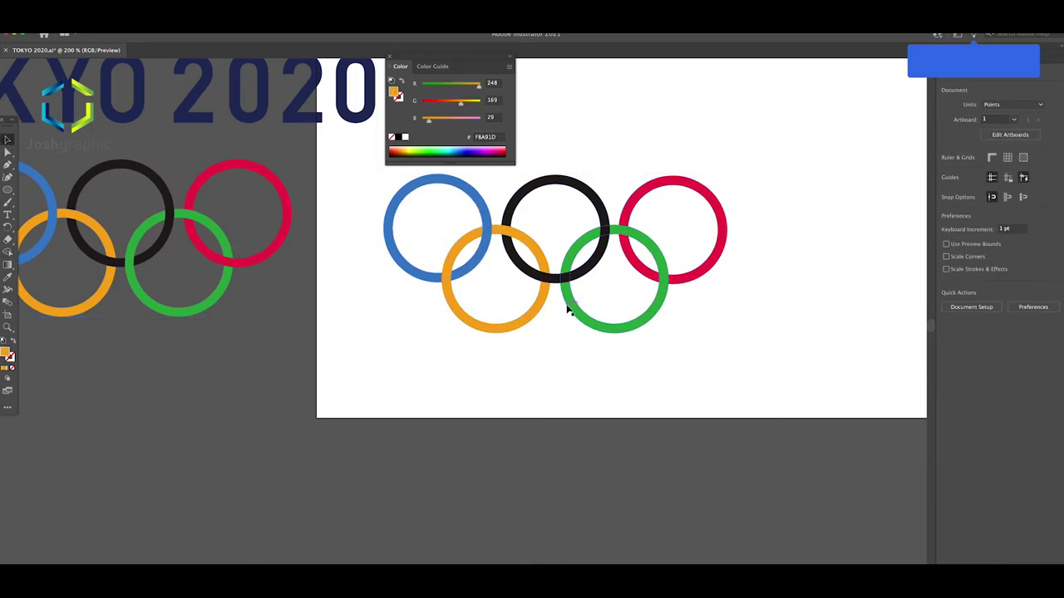
click(569, 309)
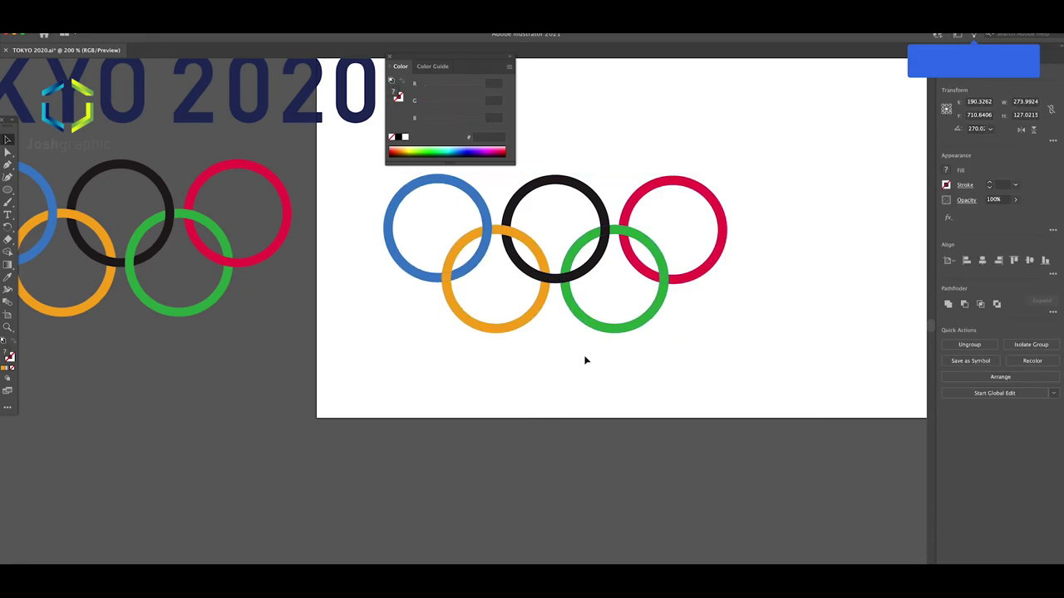
key(ctrl+alt+x)
Step: Sample the green ring colour from the reference logo and zoom into the rings
click(304, 301)
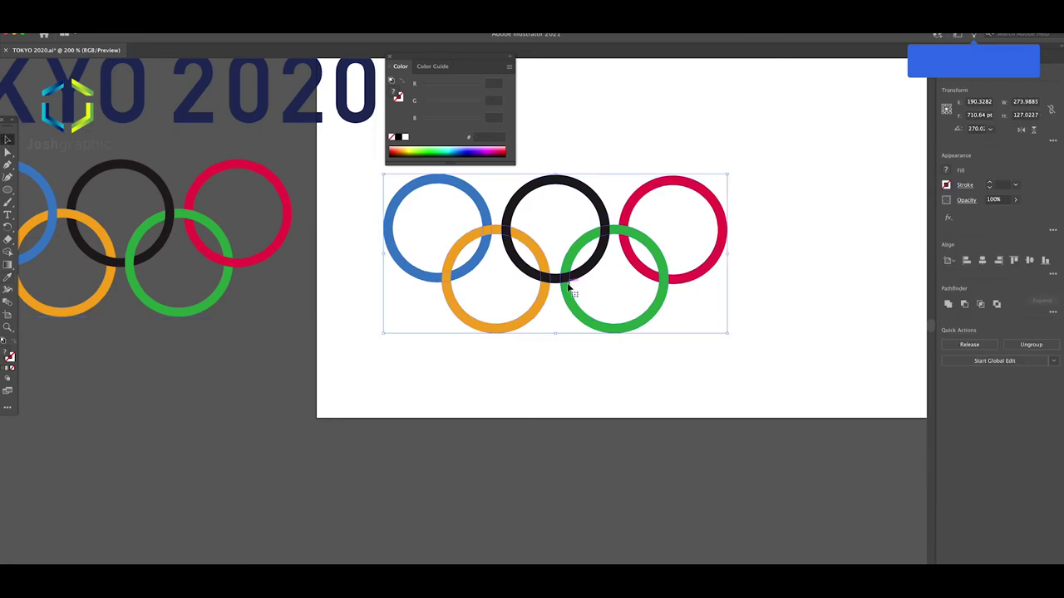
key(ctrl+equal)
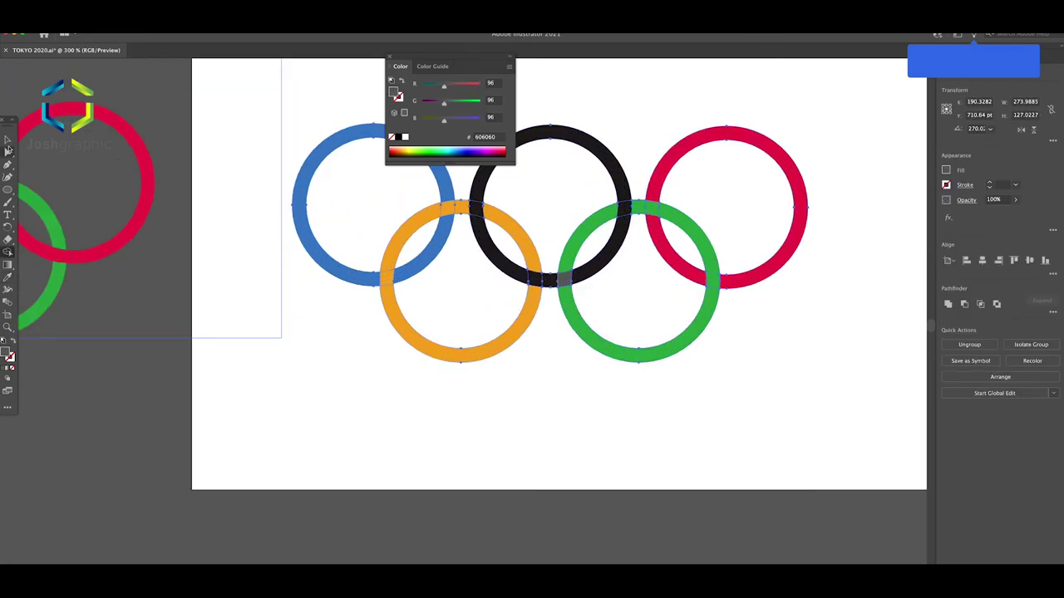
key(ctrl+minus)
key(ctrl+minus)
click(98, 352)
click(365, 329)
scroll(371, 325, up, 4)
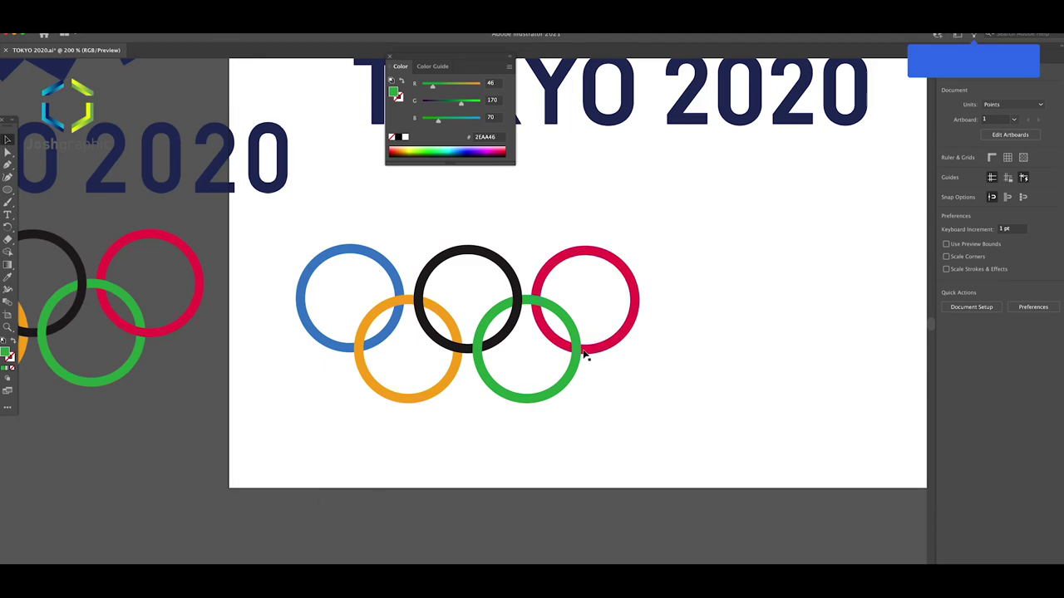
Step: Sample the reference red, paint the ring overlaps, then clear the selection and zoom out
click(7, 277)
click(185, 251)
click(8, 252)
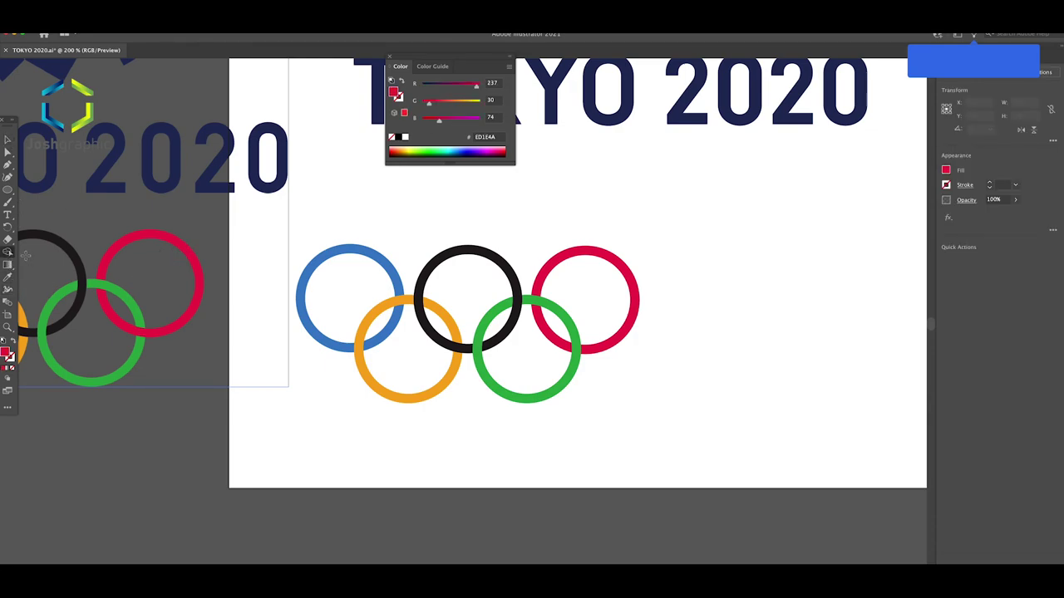
key(ctrl+a)
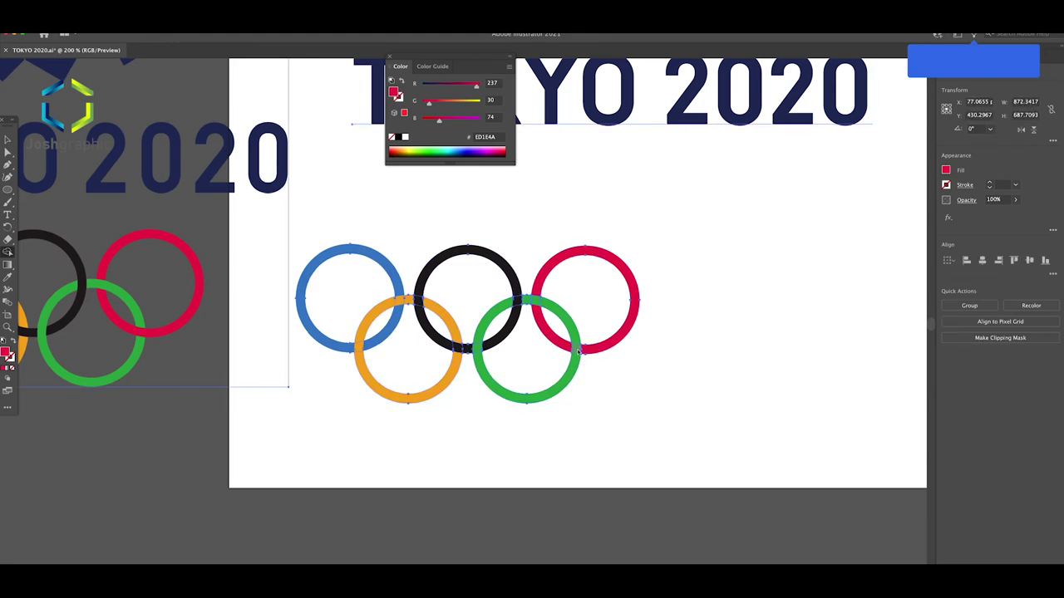
key(v)
click(648, 435)
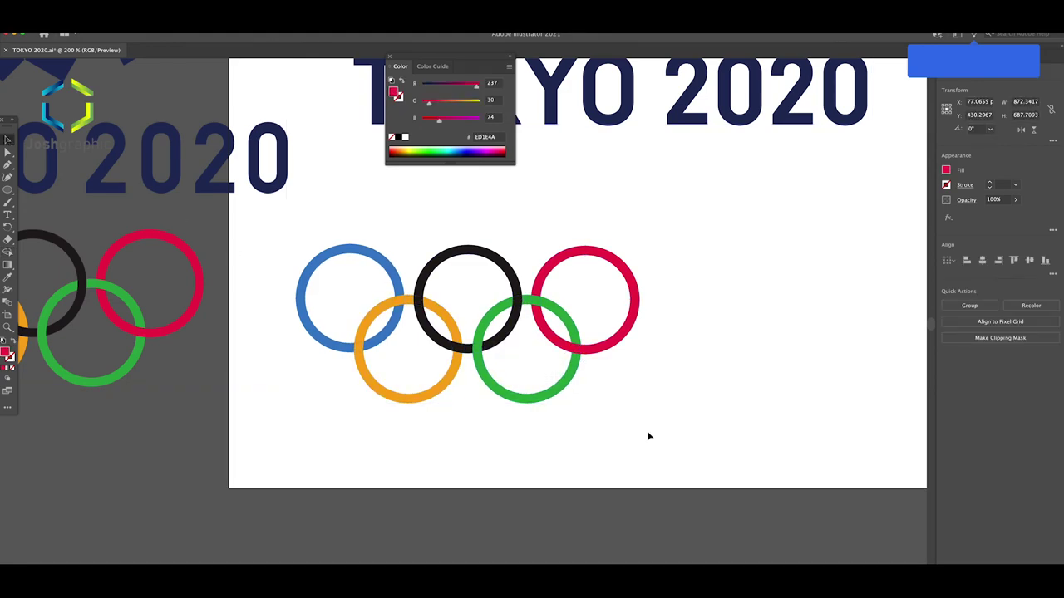
key(ctrl+minus)
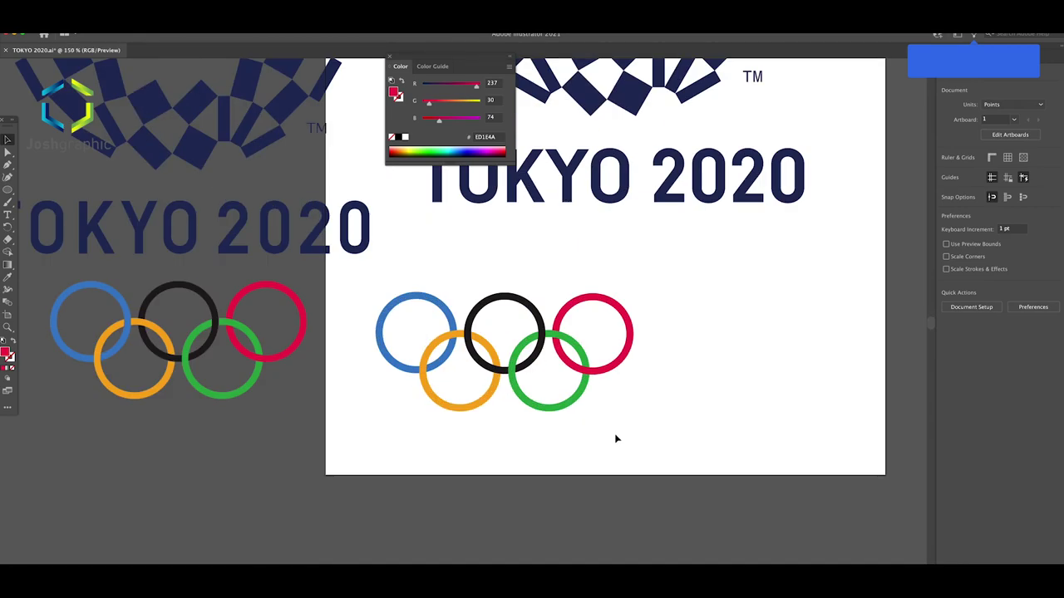
Step: Shift the reference artwork aside and move the rings up under TOKYO 2020
key(ctrl+minus)
key(ctrl+minus)
drag(473, 297, 313, 328)
click(526, 408)
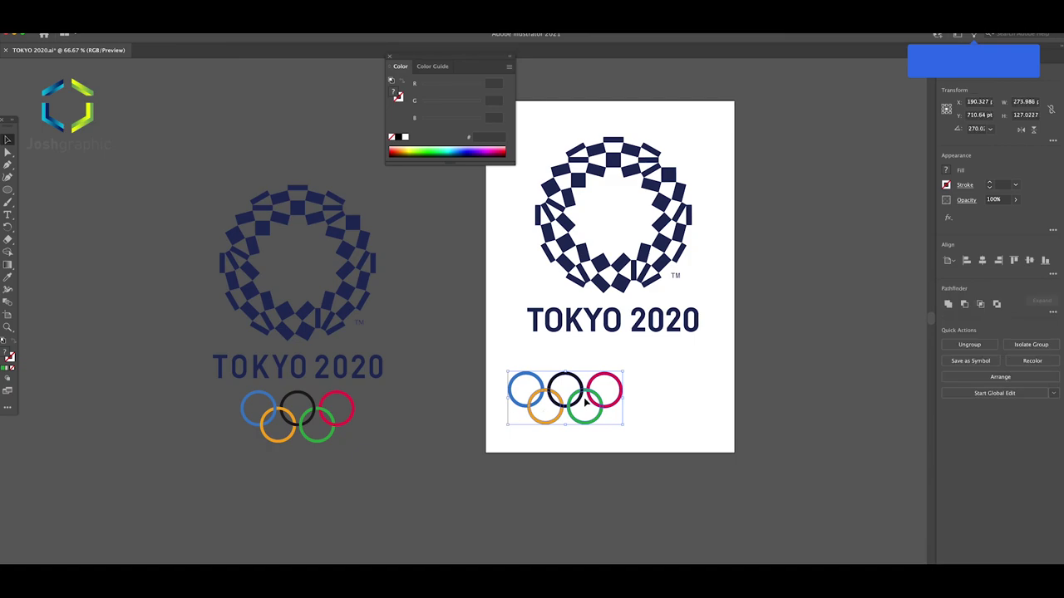
key(a)
drag(578, 399, 634, 374)
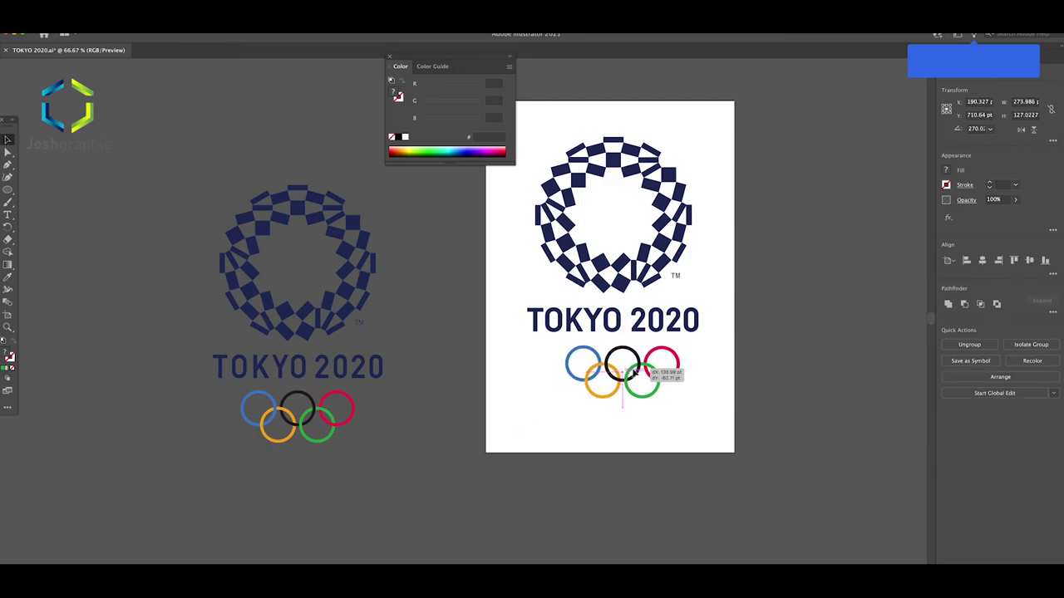
drag(634, 374, 634, 374)
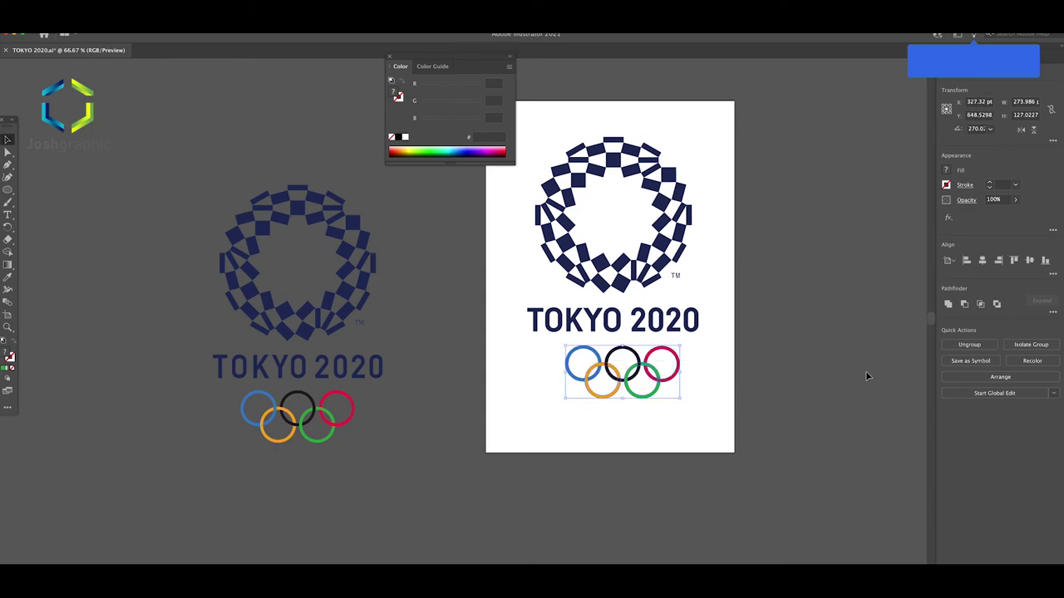
Step: Centre the rings horizontally with the TOKYO 2020 text using Horizontal Align Center
drag(560, 422, 582, 320)
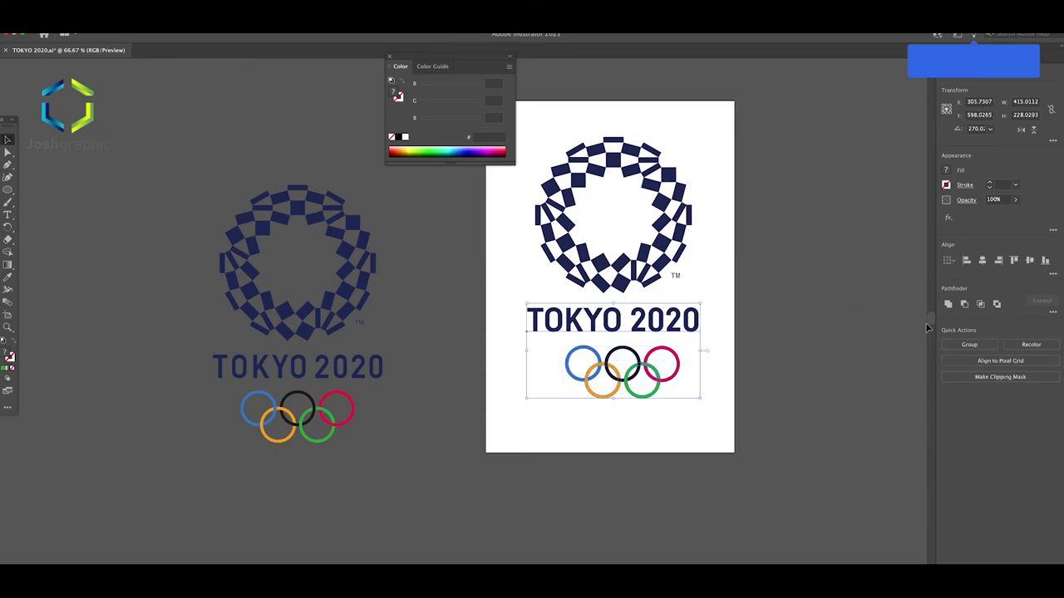
click(983, 260)
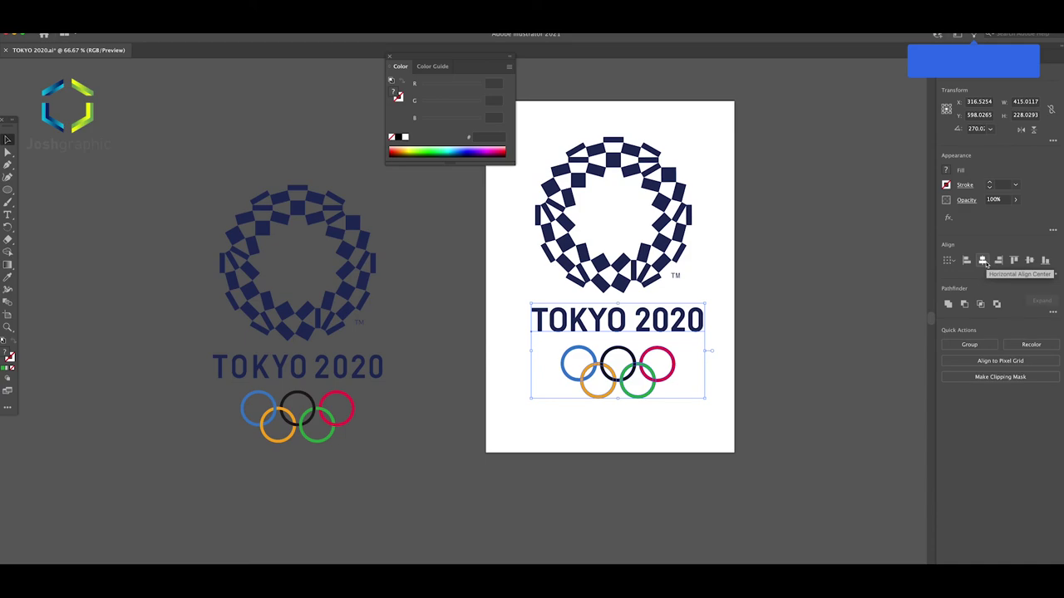
click(752, 376)
scroll(725, 383, up, 2)
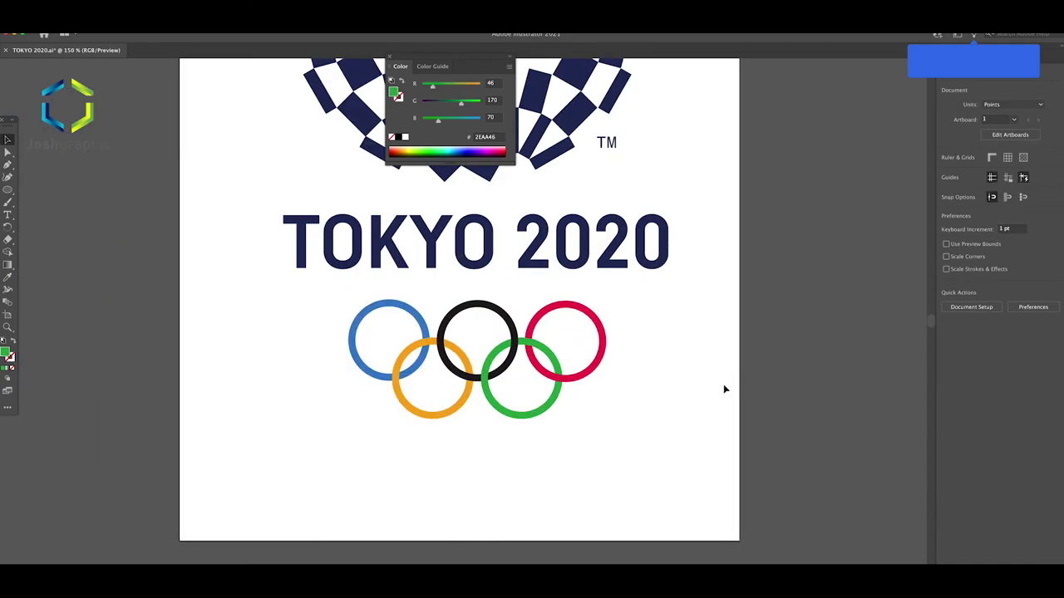
Step: Nudge the rings slightly higher and move the reference logo up beside the artboard
drag(543, 348, 533, 329)
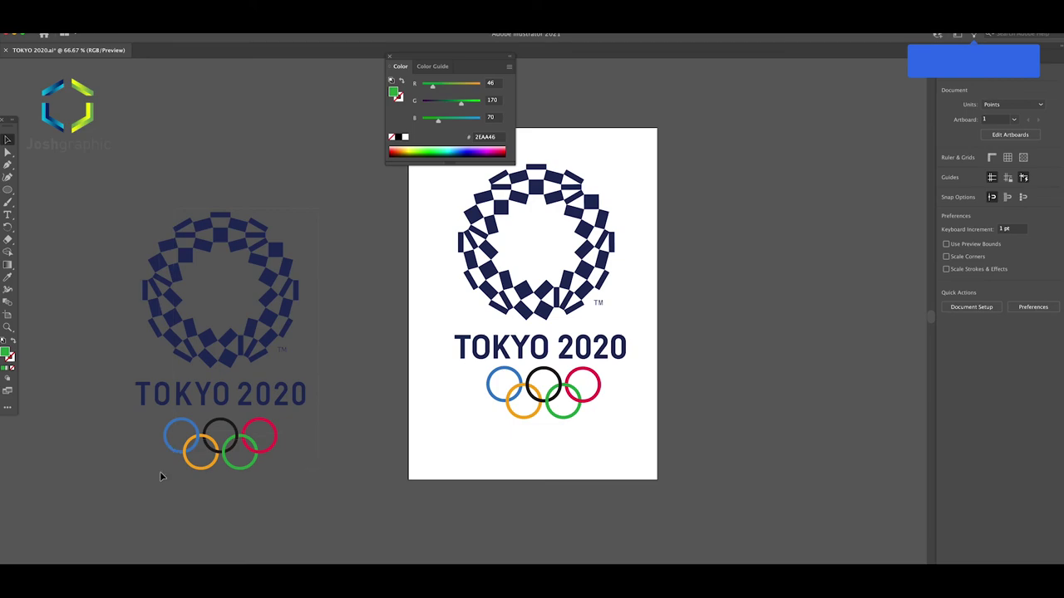
mouse_move(238, 336)
mouse_down()
mouse_move(297, 308)
mouse_move(314, 276)
mouse_up()
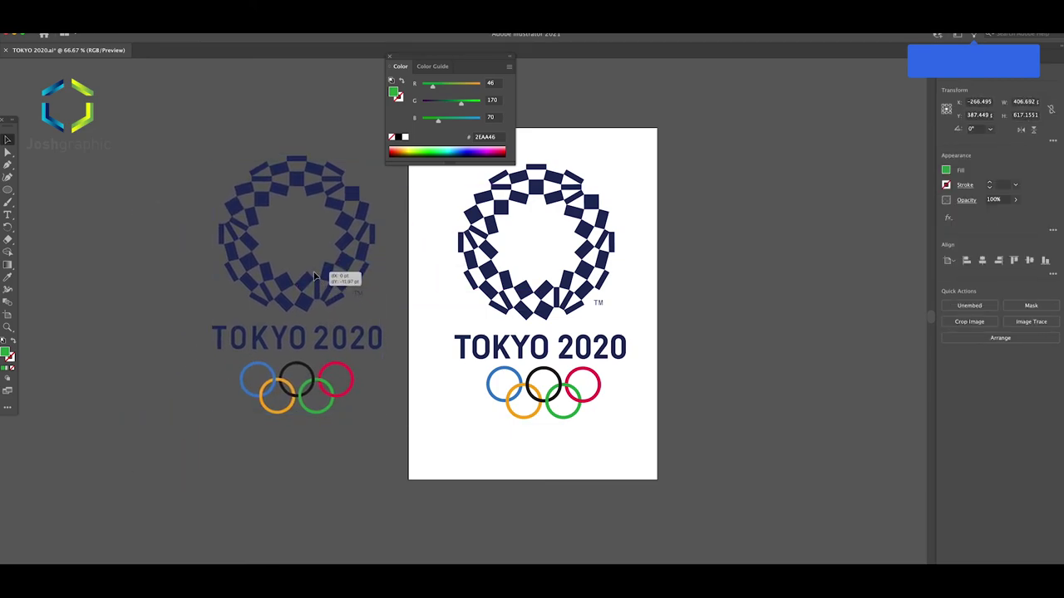